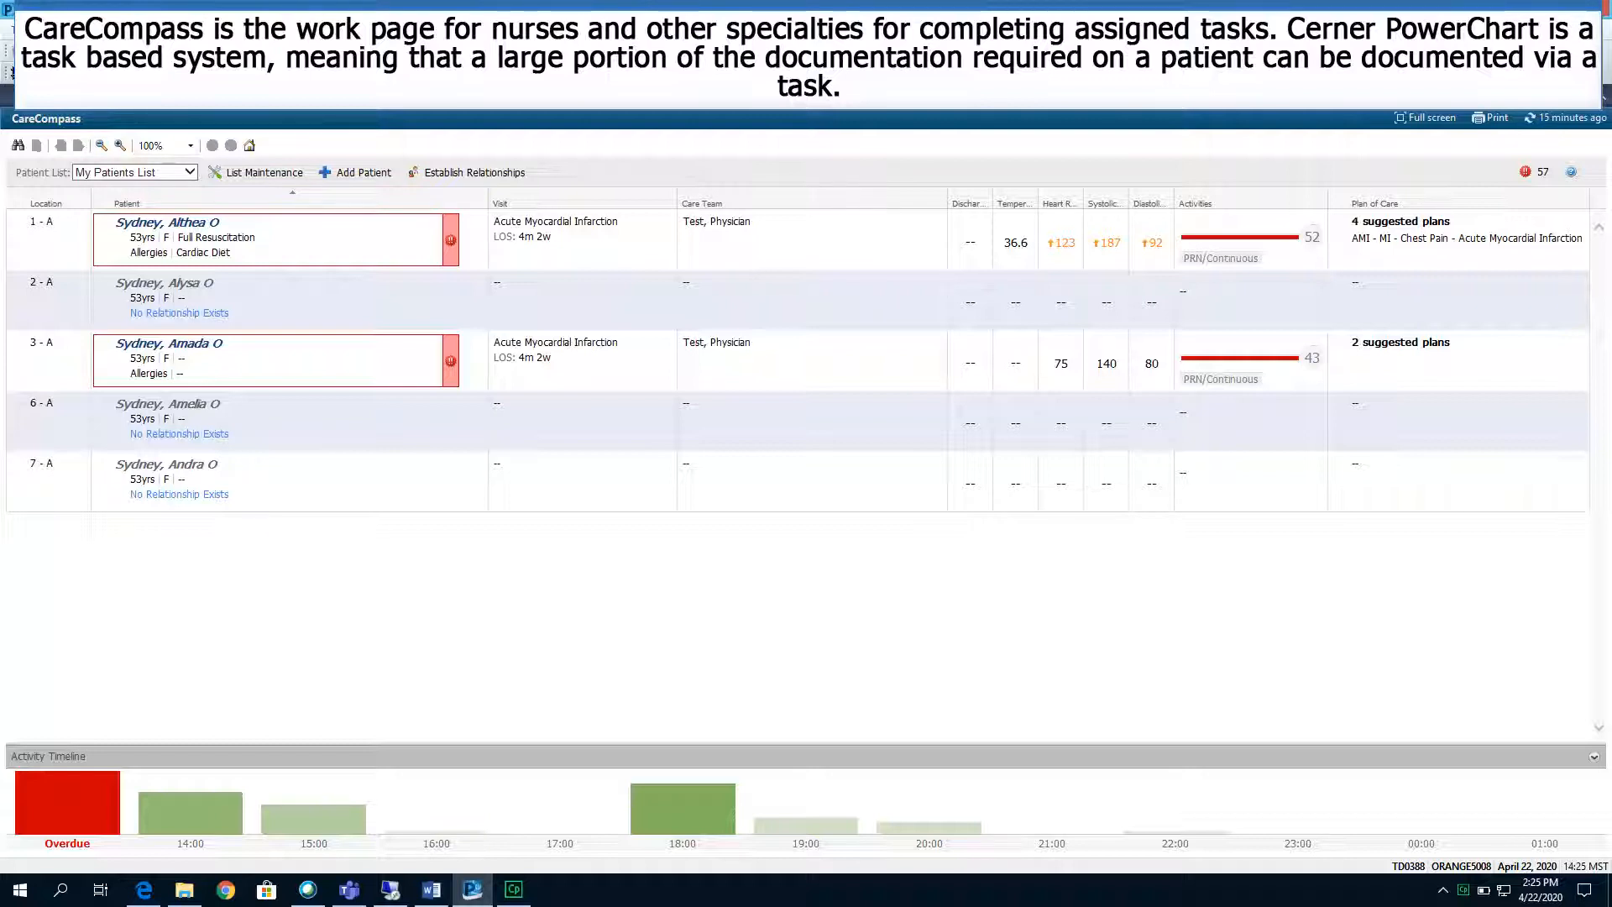
# - View the Med Surg 2 patient list and return to My Patients List
pyautogui.click(190, 172)
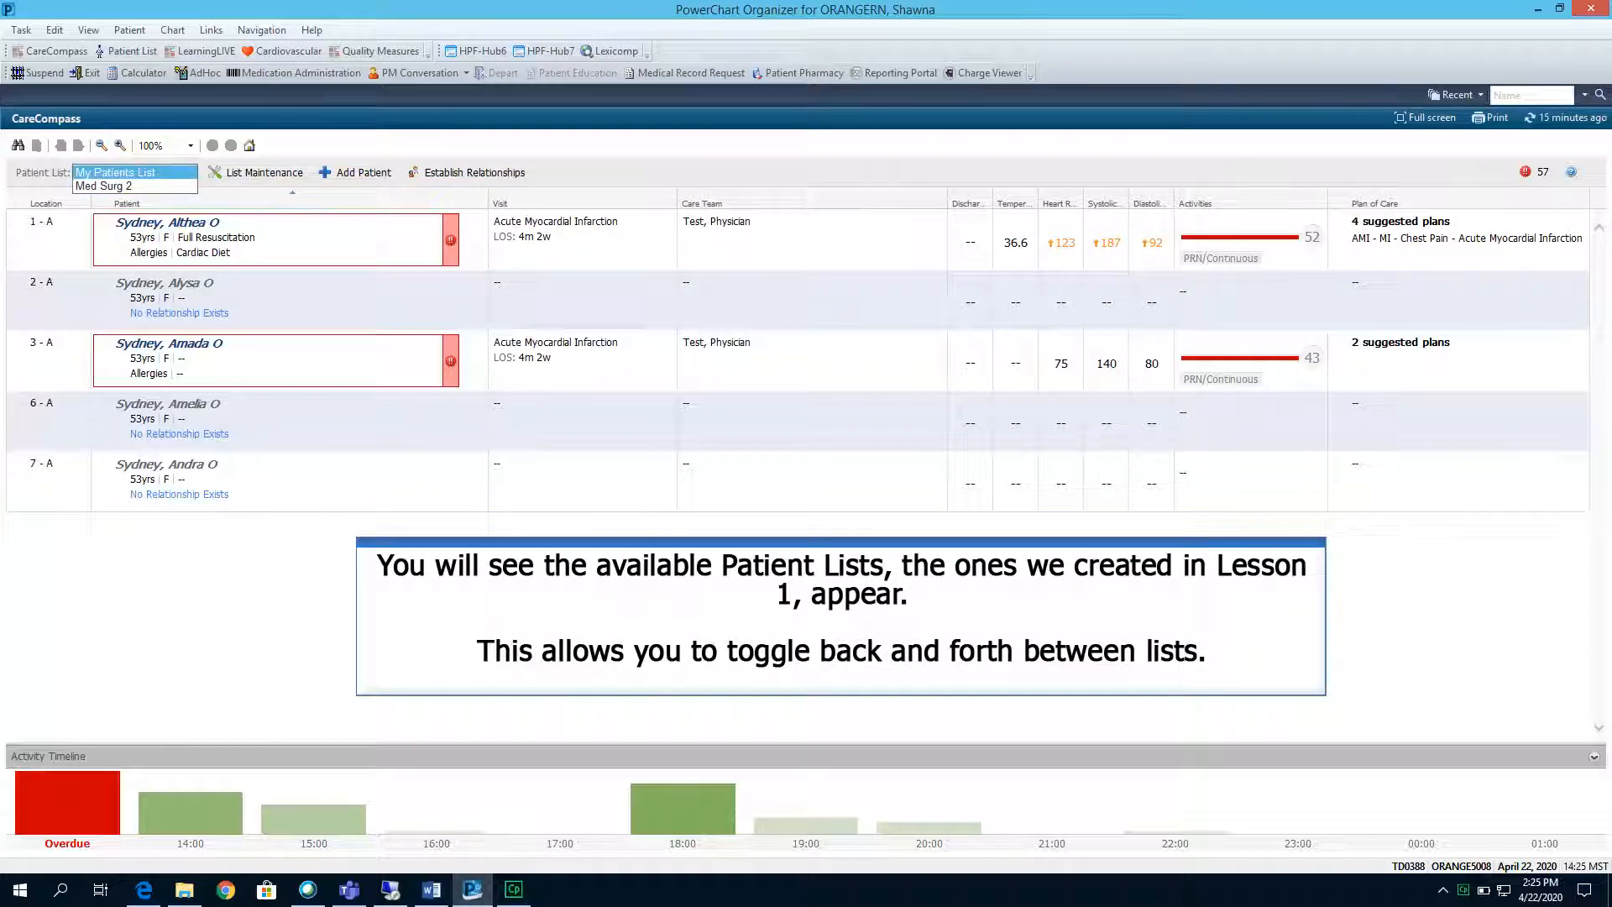
pyautogui.click(187, 184)
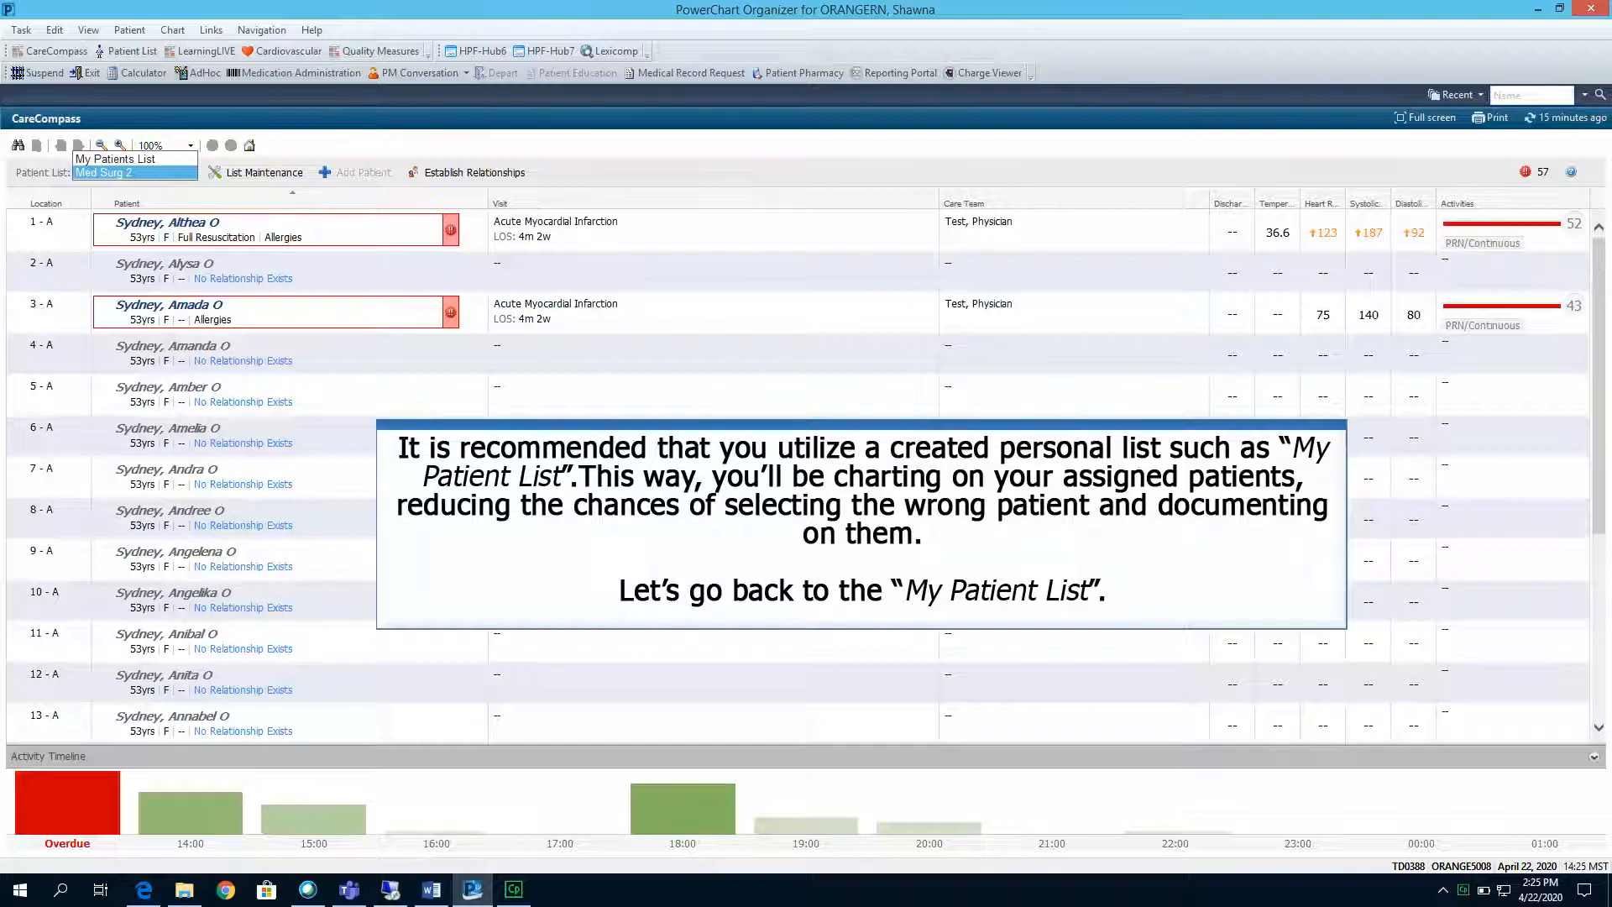
pyautogui.click(170, 157)
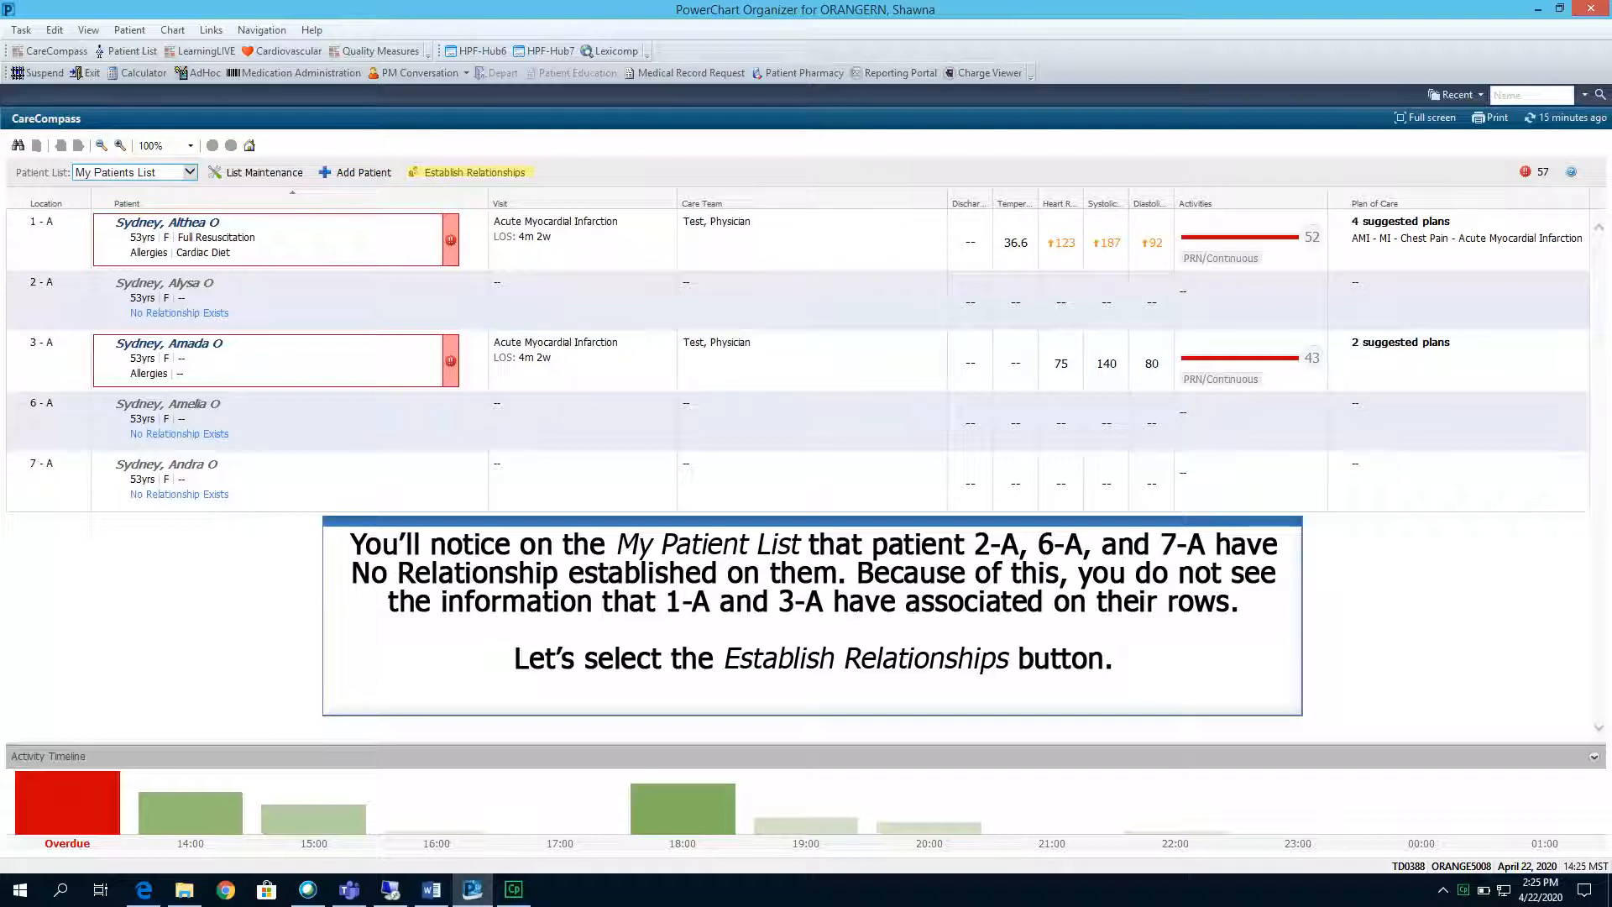
# - Establish a Registered Nurse relationship with the patient in 7-A through the list of patients lacking a relationship
pyautogui.click(461, 171)
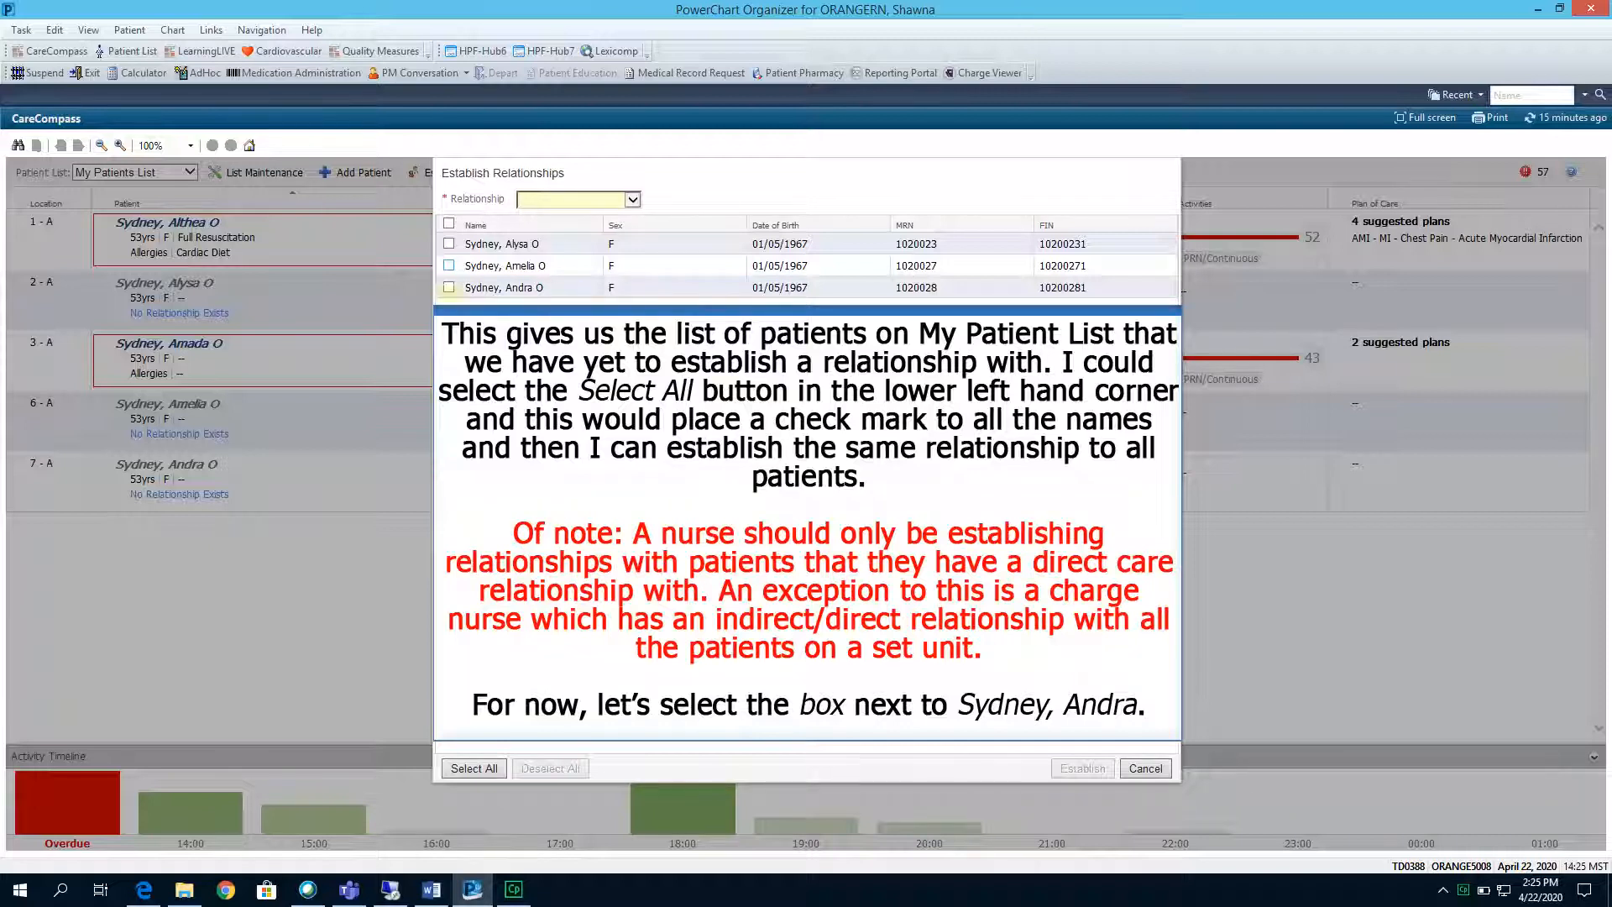
pyautogui.click(449, 287)
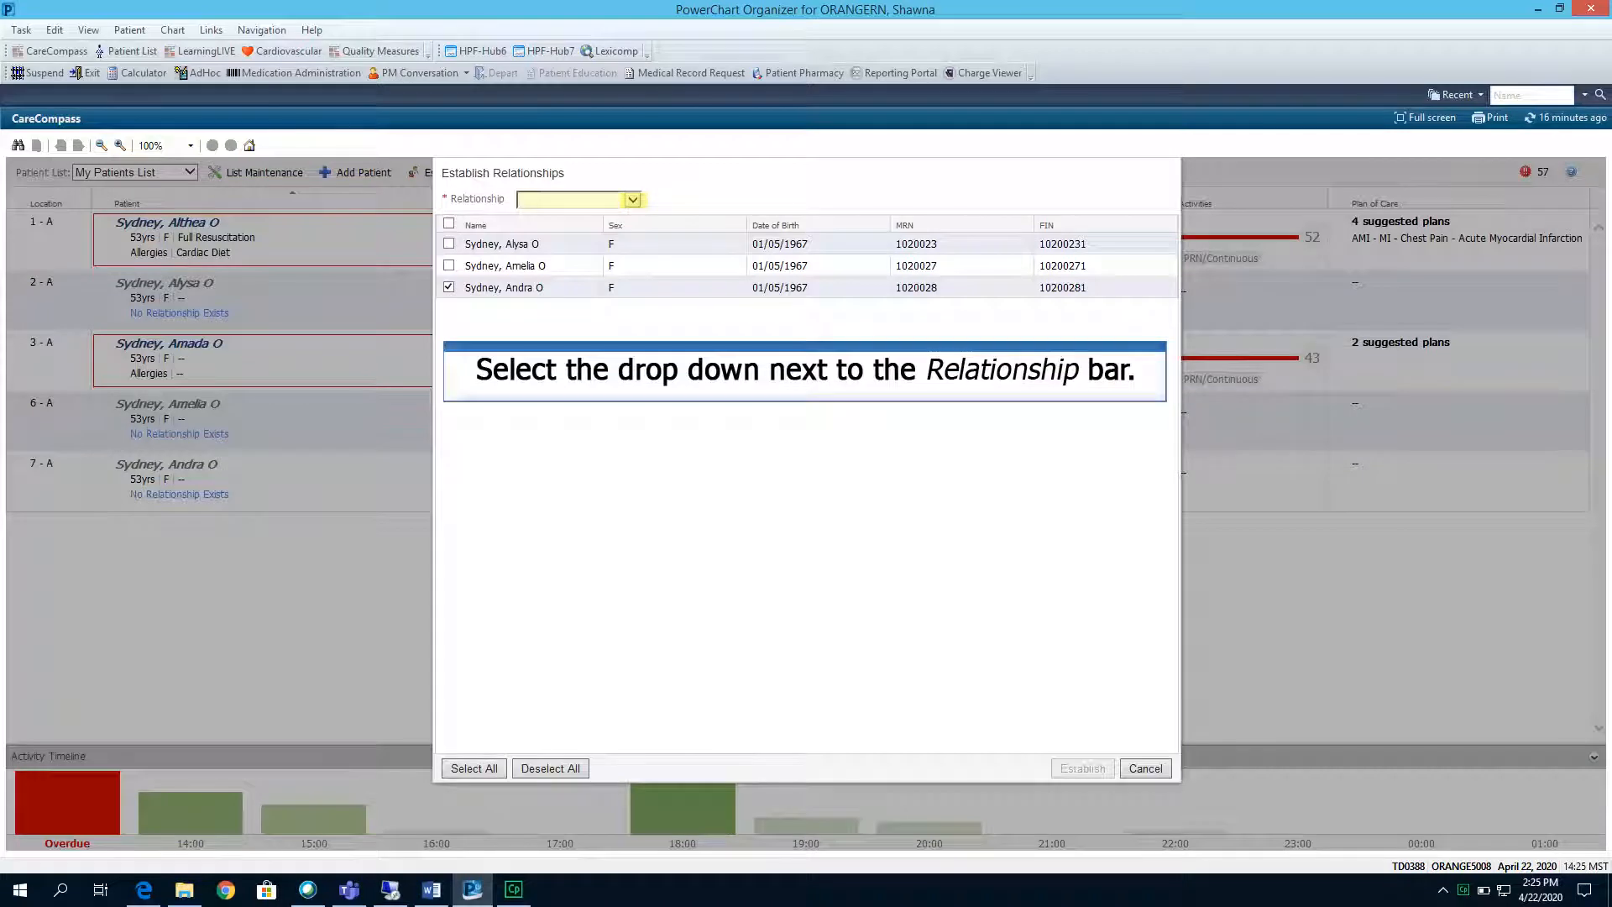
pyautogui.click(633, 199)
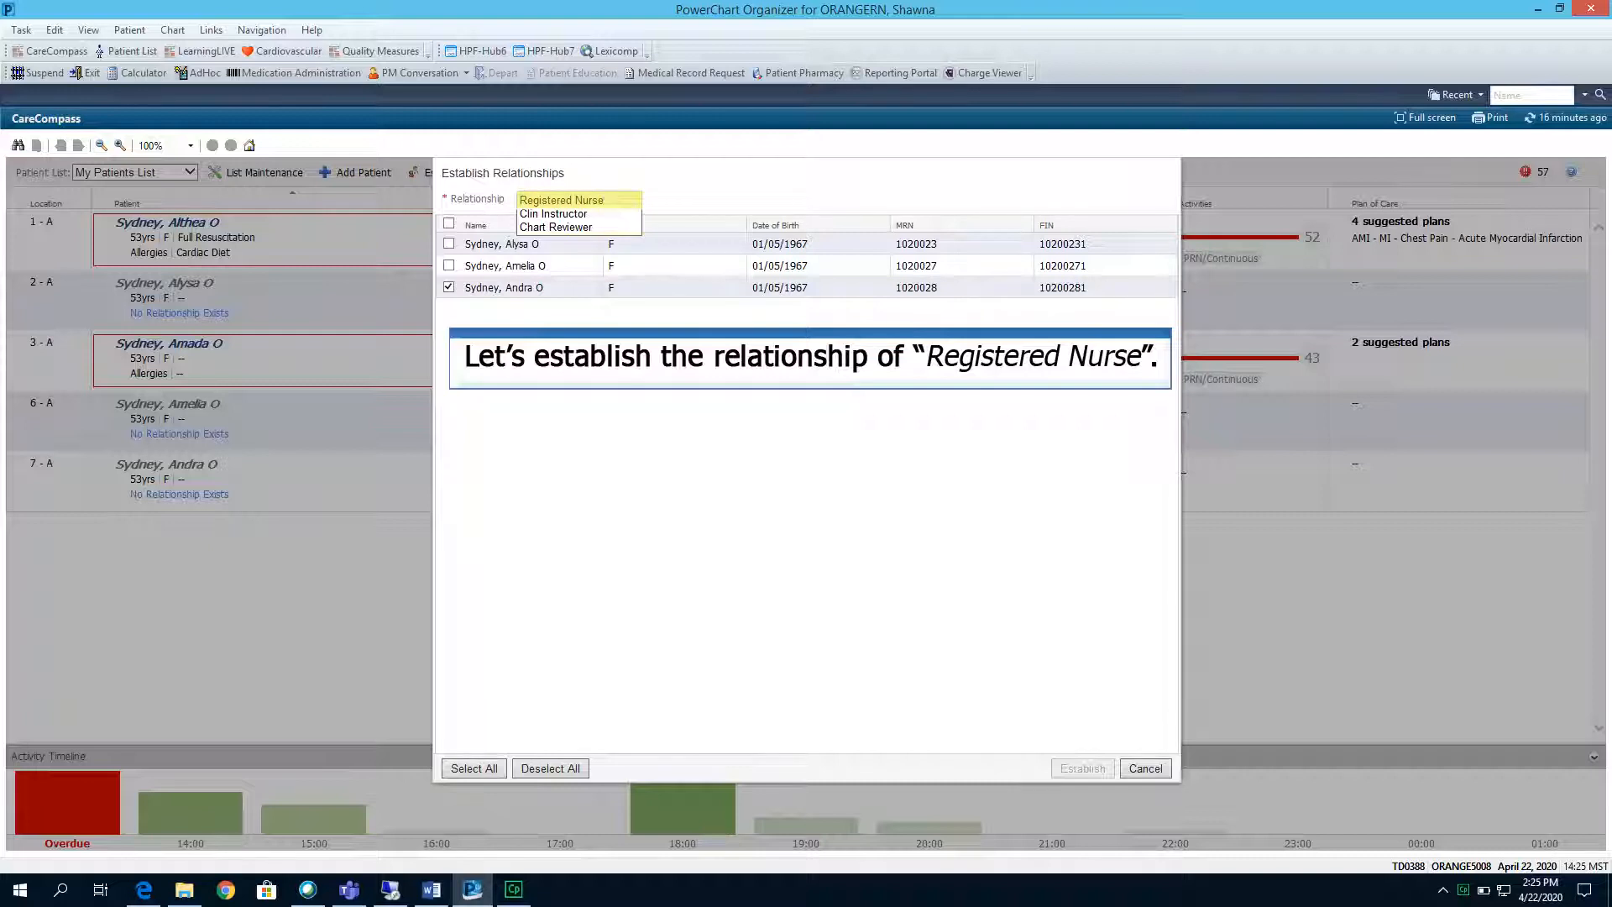
pyautogui.click(562, 200)
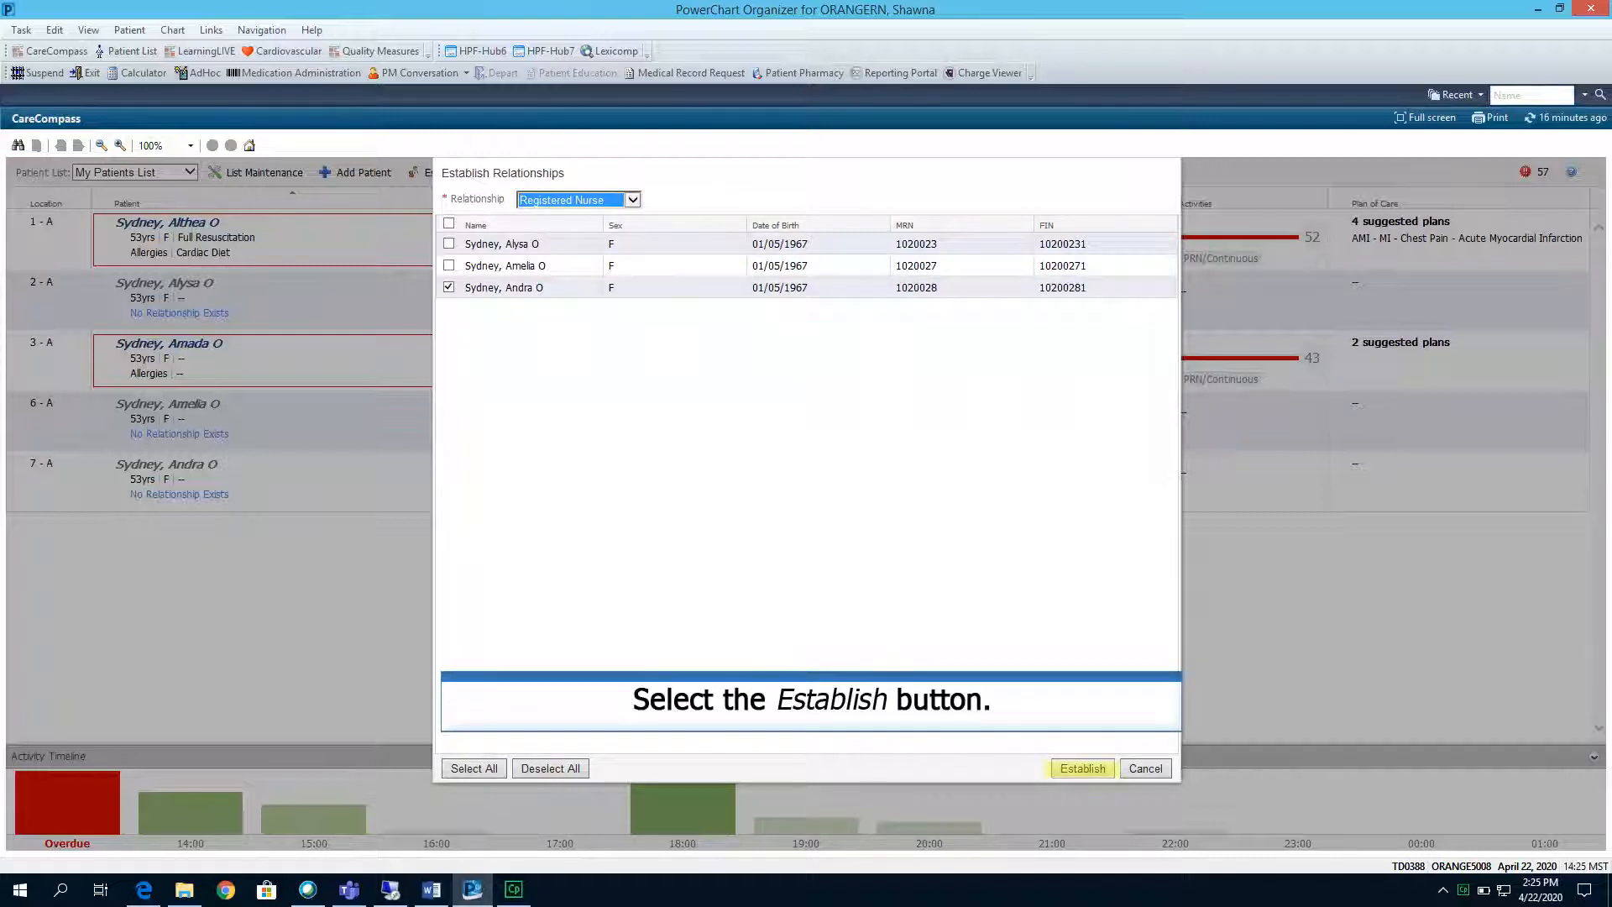
pyautogui.click(1082, 768)
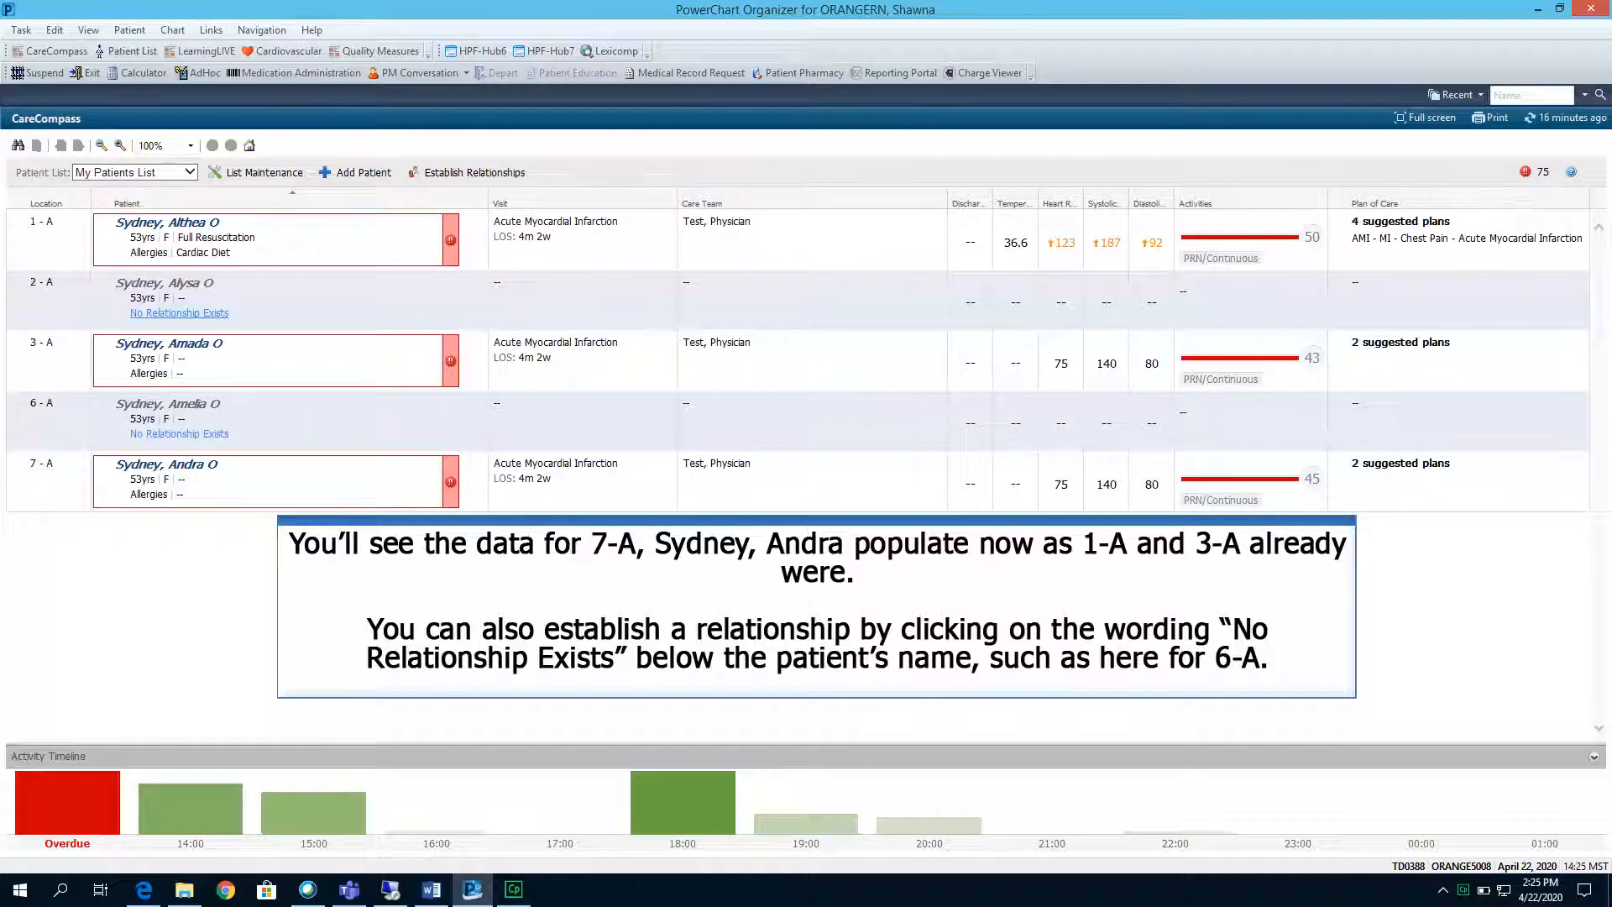
# - Establish a Registered Nurse relationship with the patient in 6-A and remove that patient from My Patients List
pyautogui.click(157, 431)
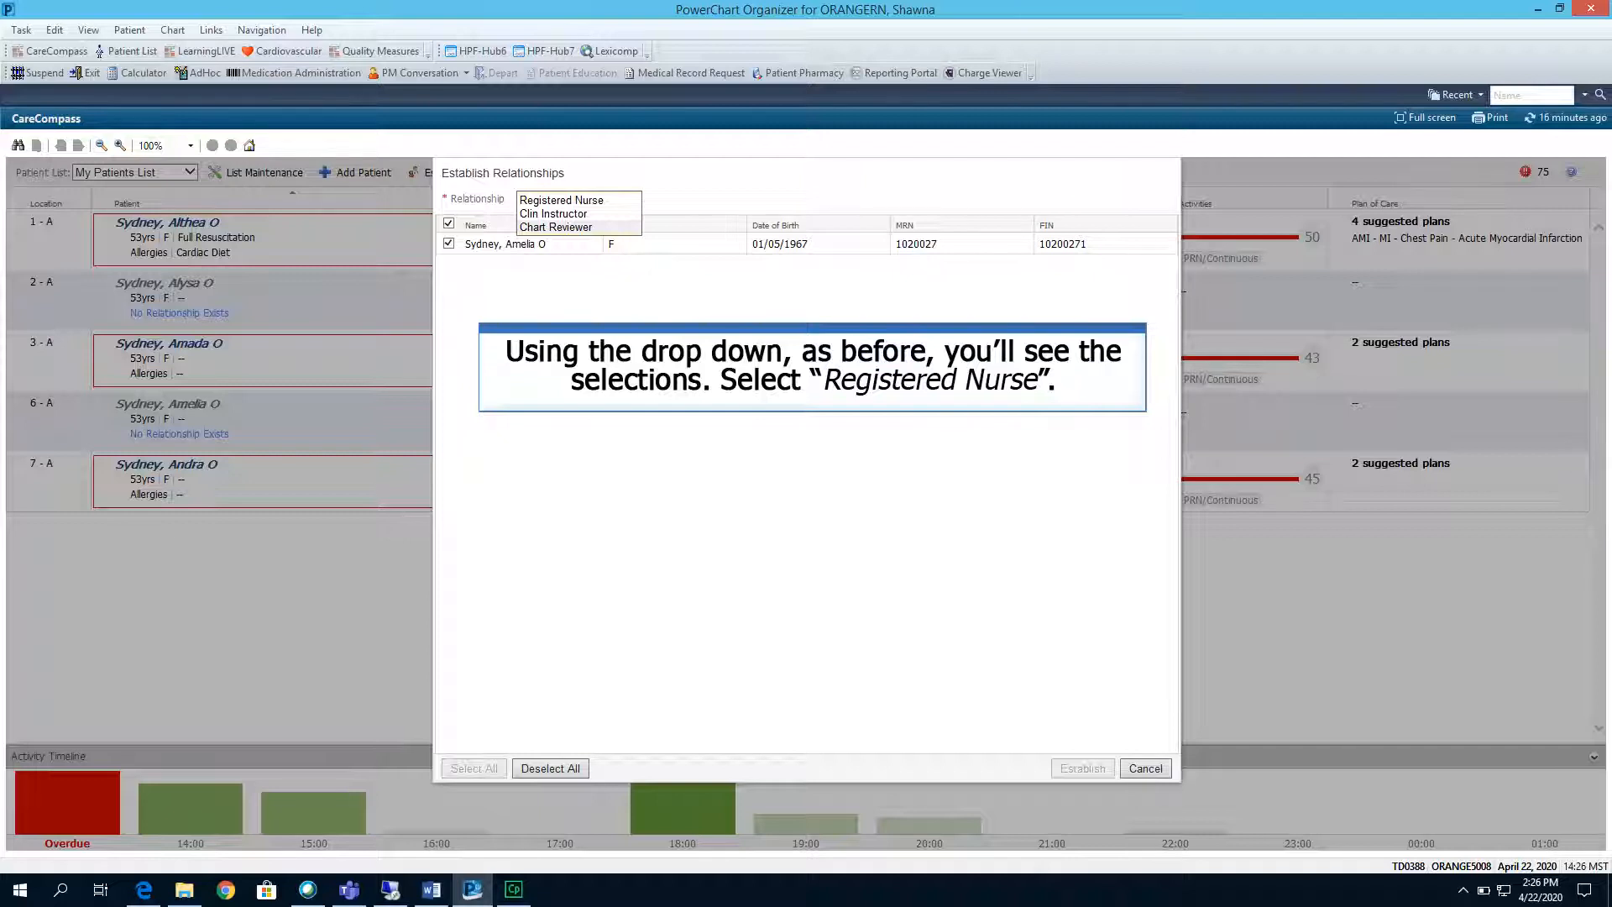
pyautogui.click(604, 201)
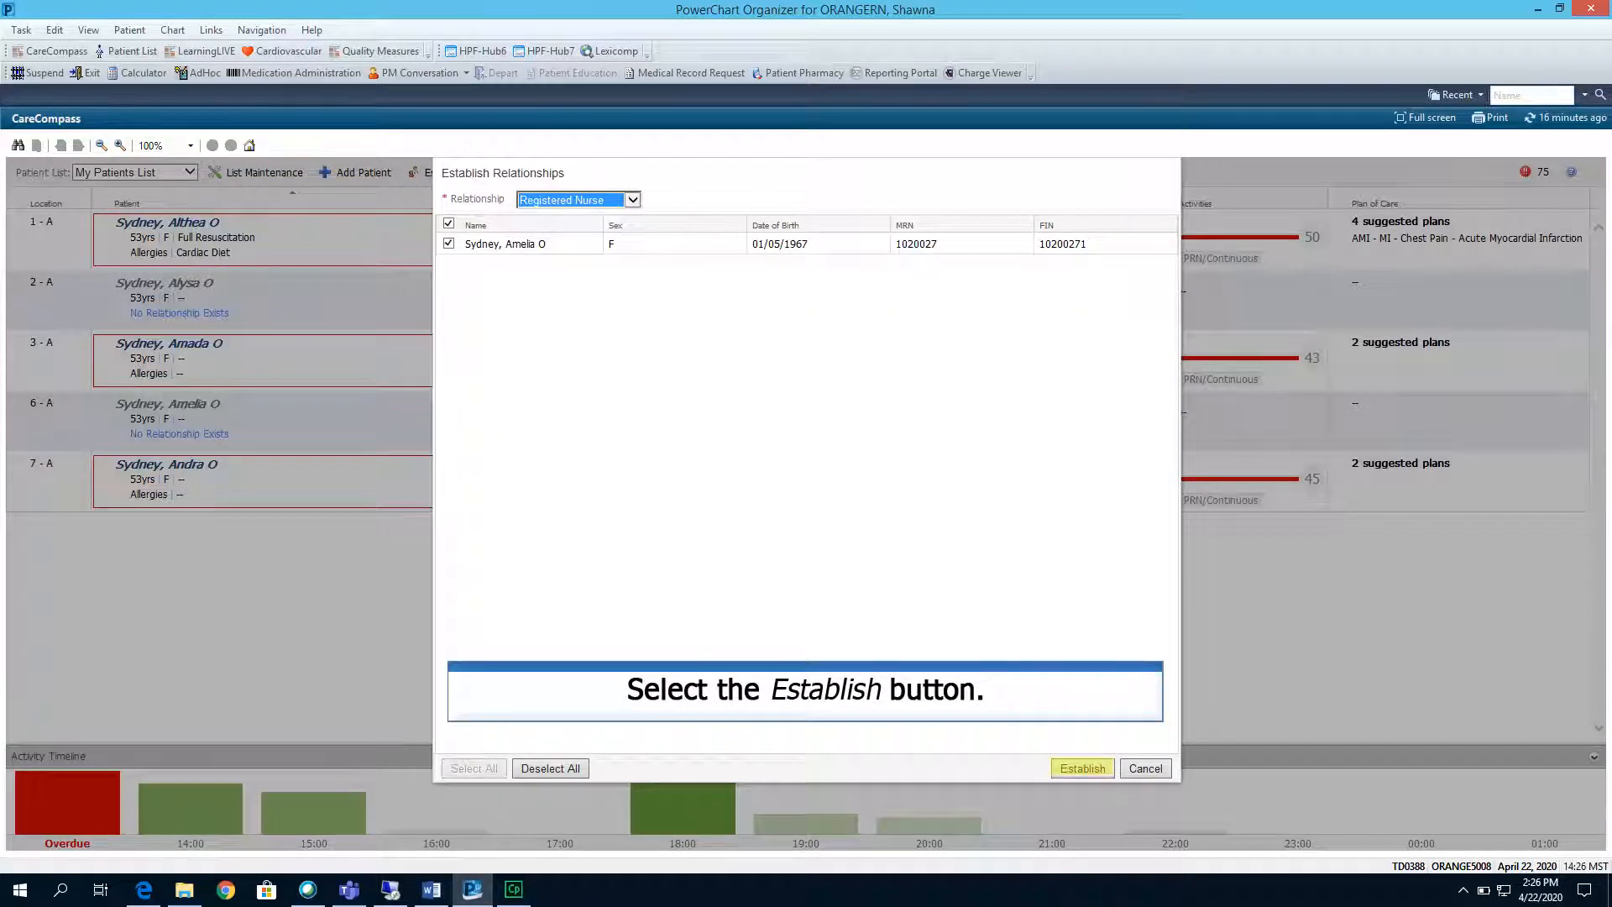
pyautogui.click(1082, 767)
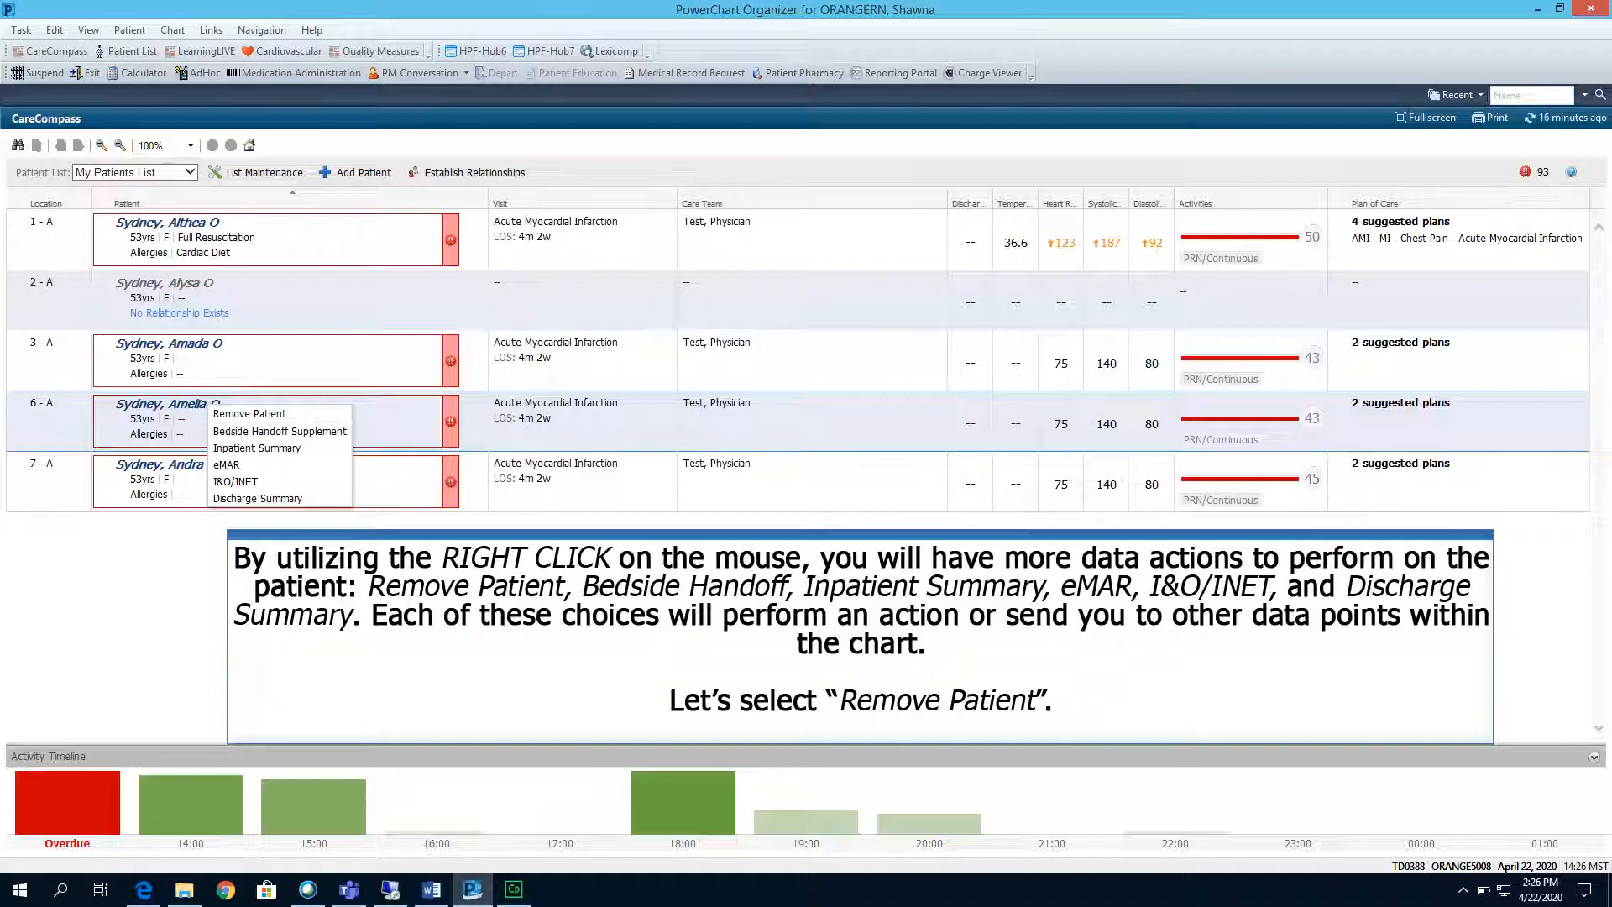
pyautogui.click(249, 413)
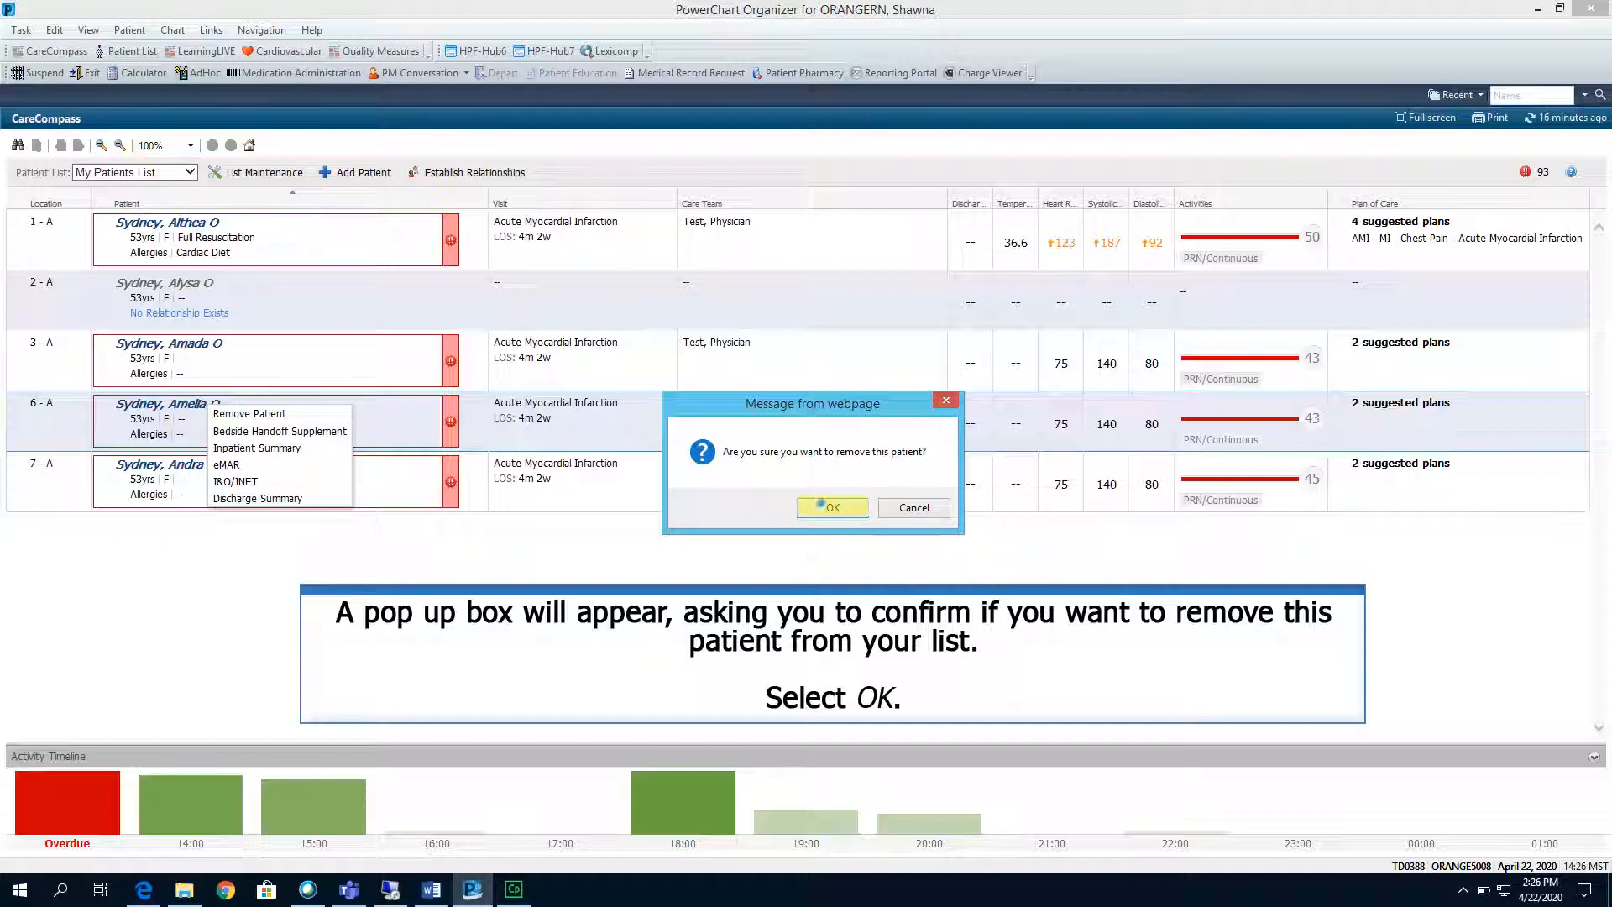
pyautogui.click(820, 503)
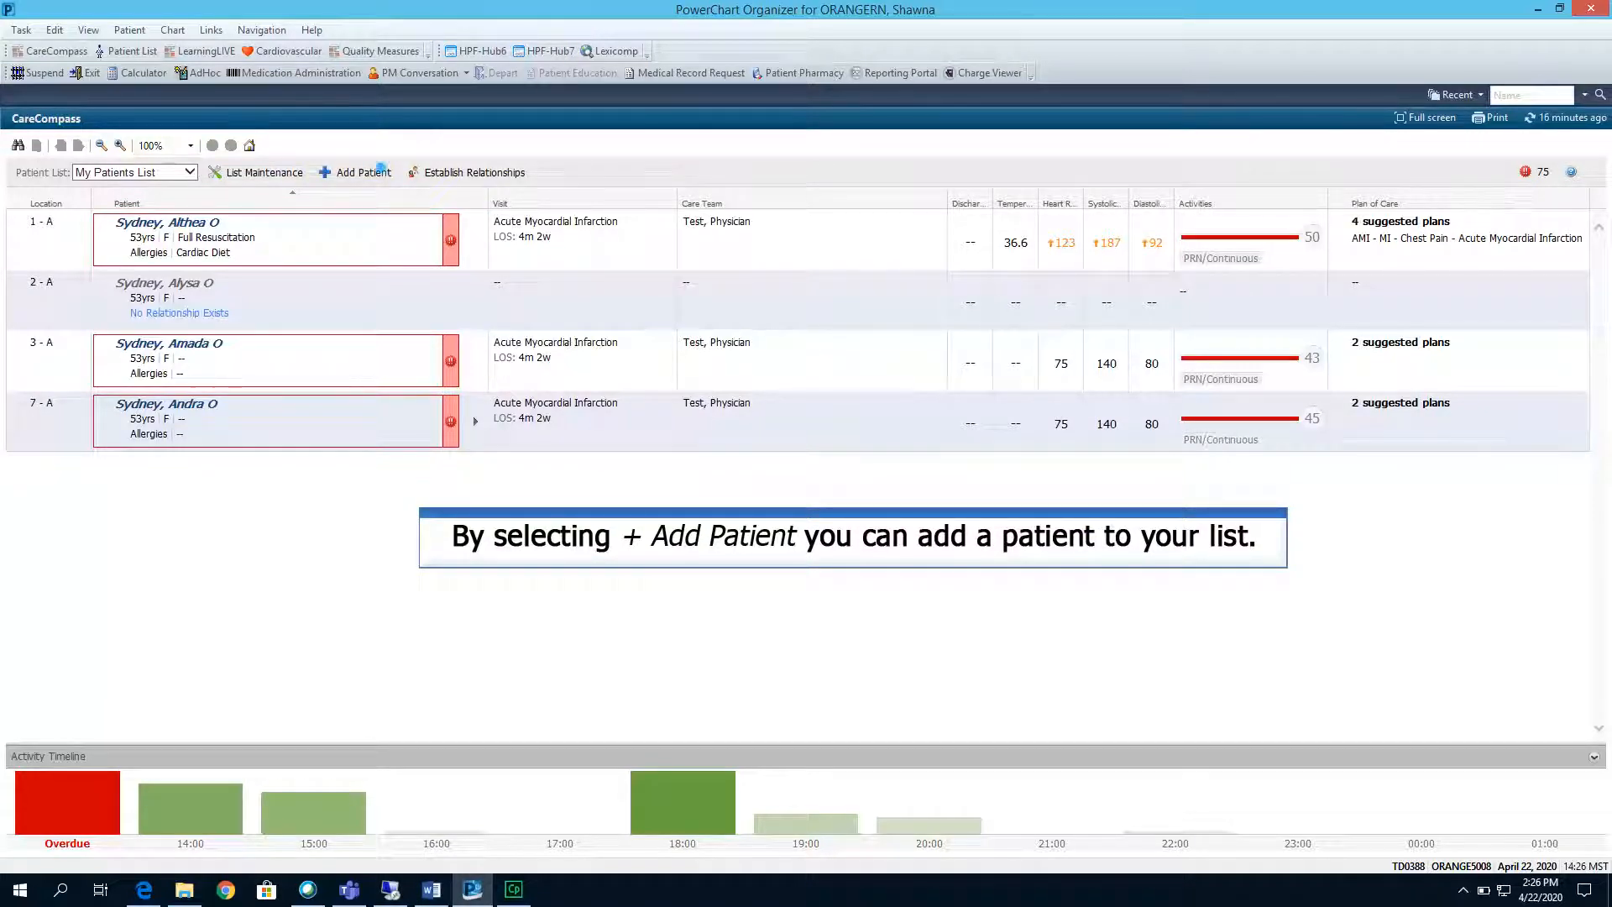
# - Add the patient in 10-A from the Med Surg 2 list to My Patients List and refresh both the list and CareCompass
pyautogui.click(379, 171)
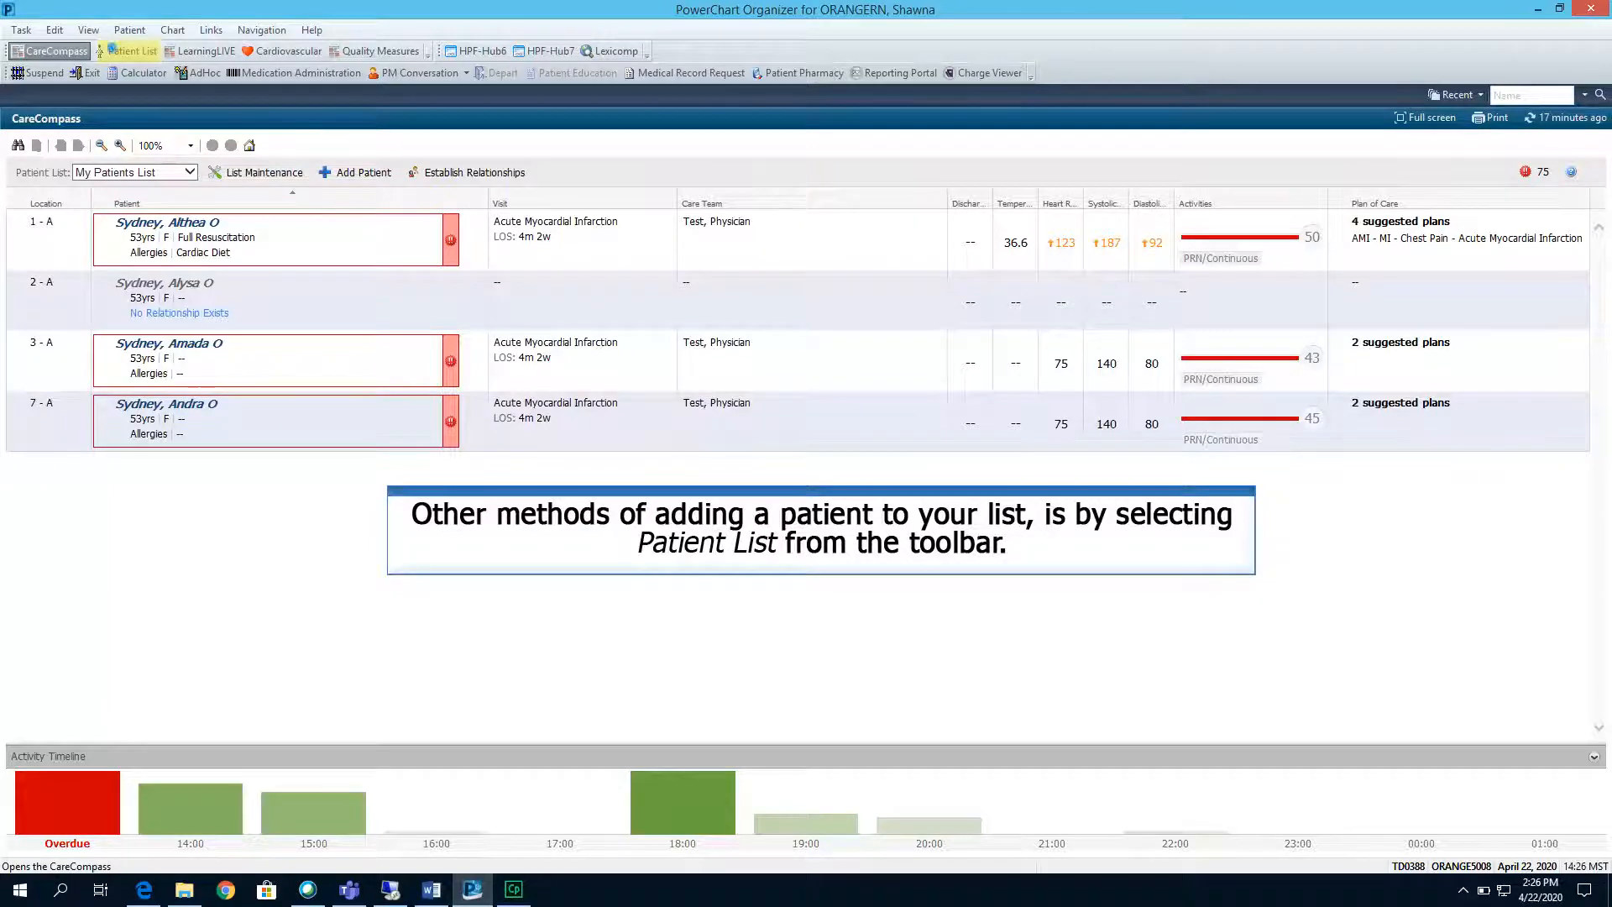
pyautogui.click(126, 50)
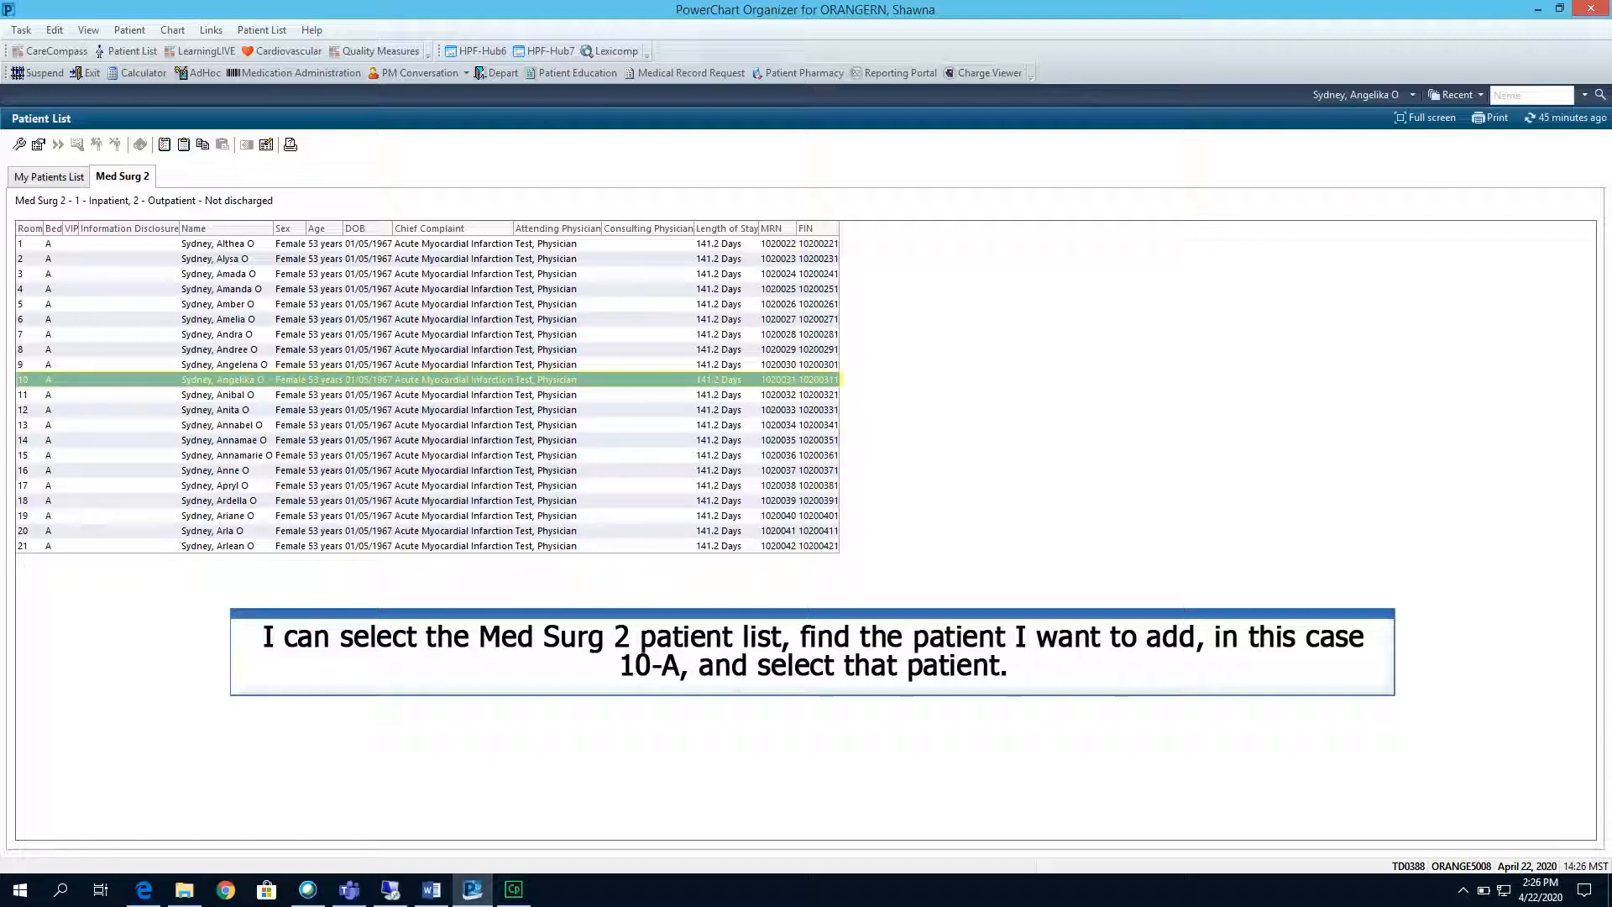
pyautogui.rightClick(203, 381)
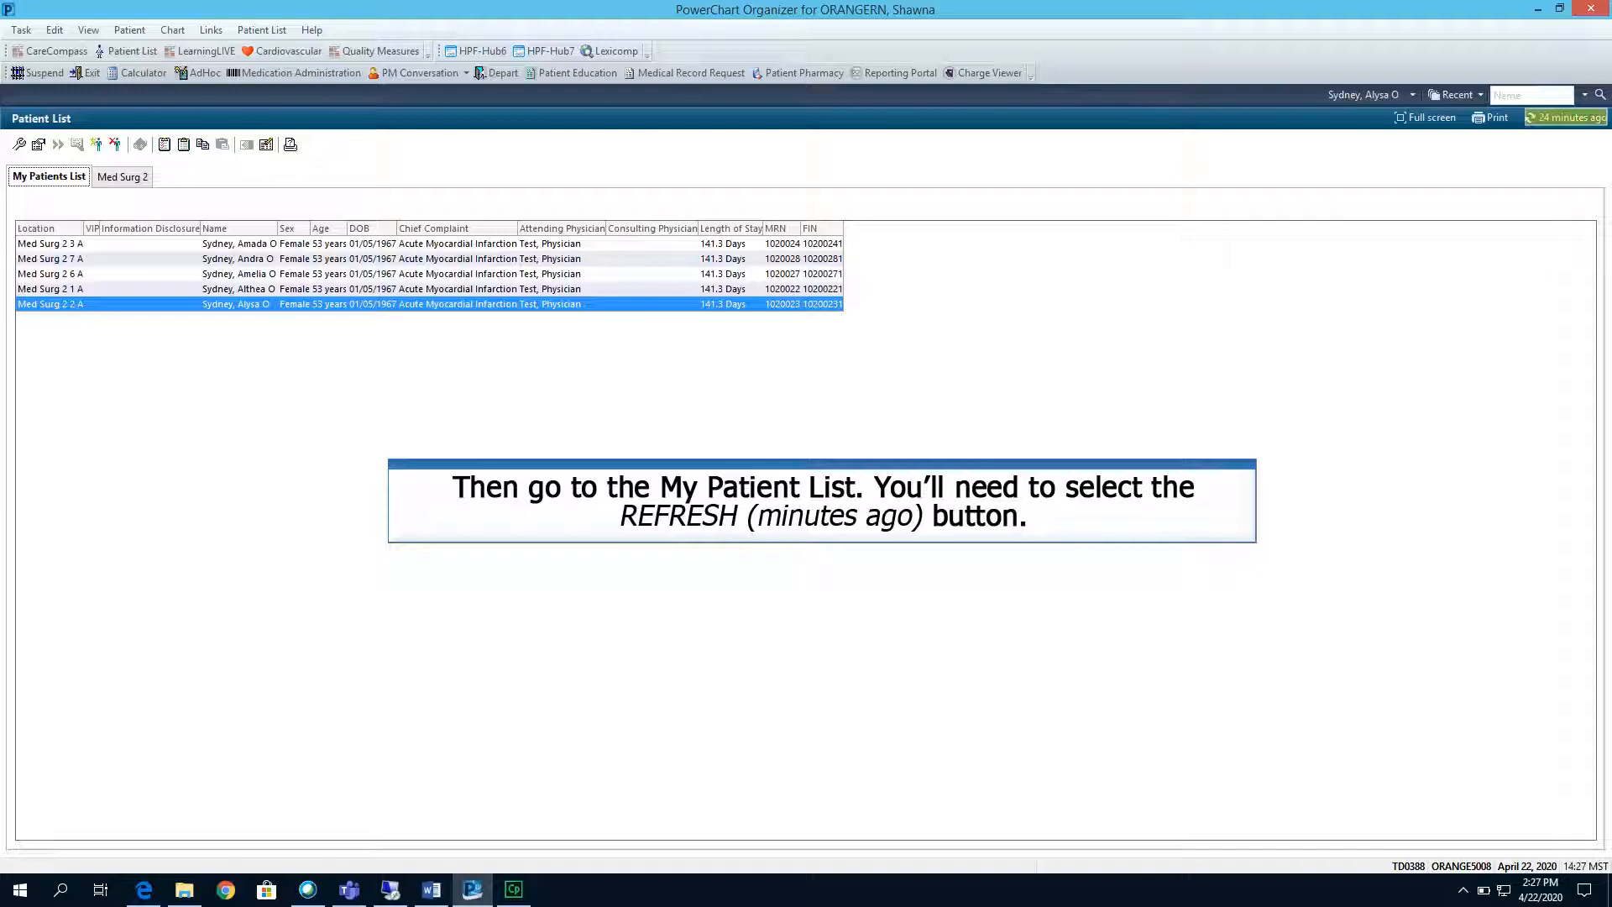
pyautogui.click(1563, 118)
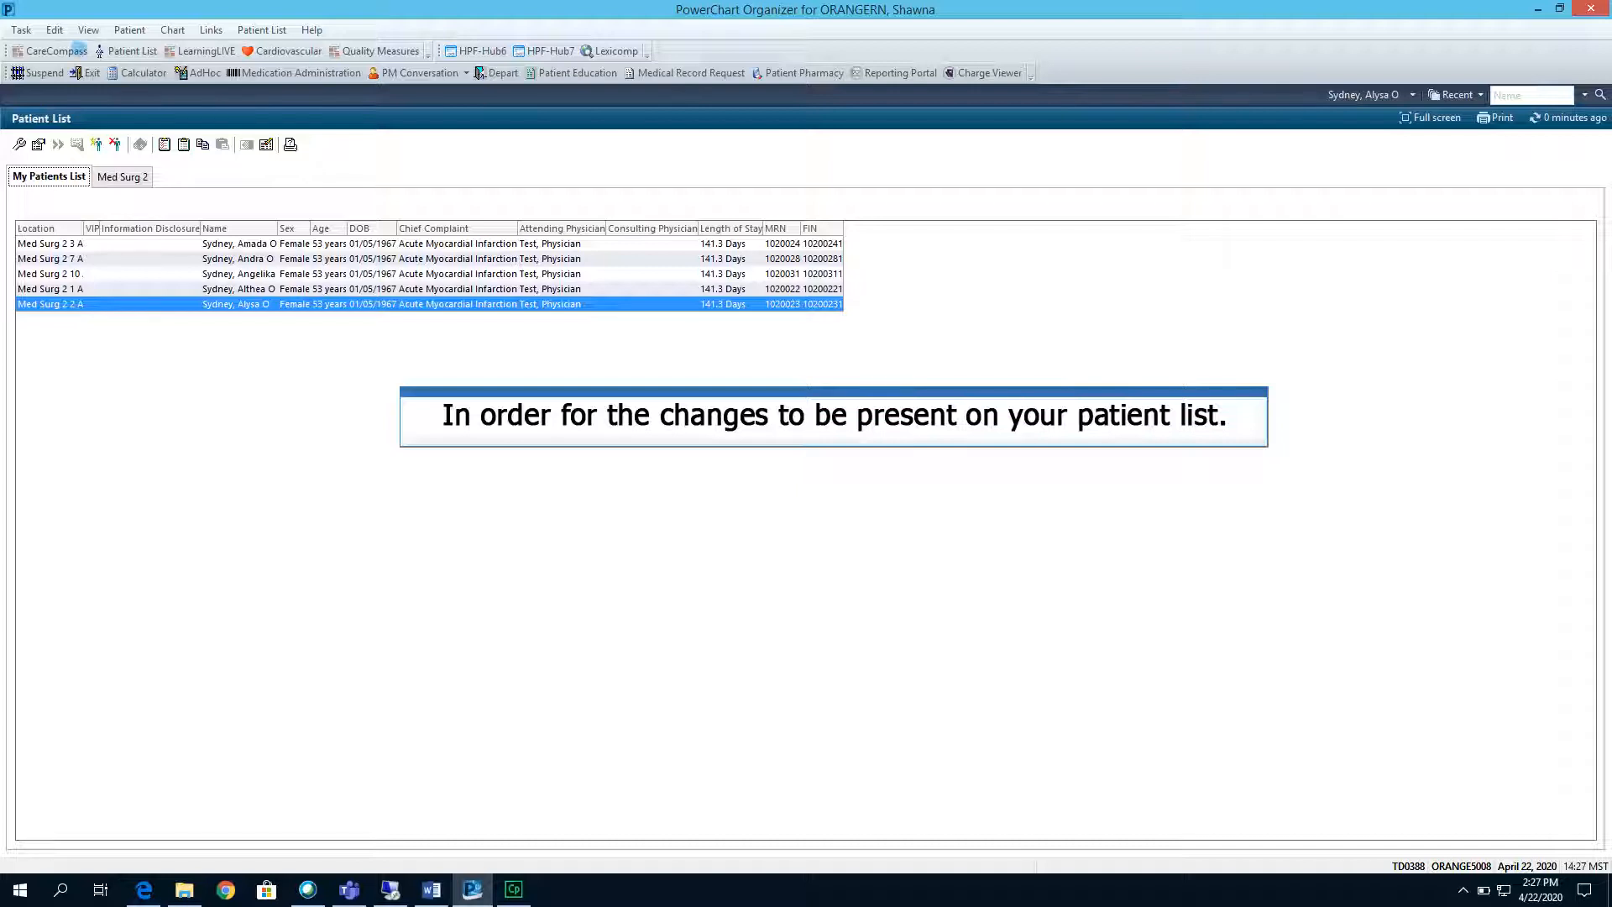
pyautogui.click(78, 50)
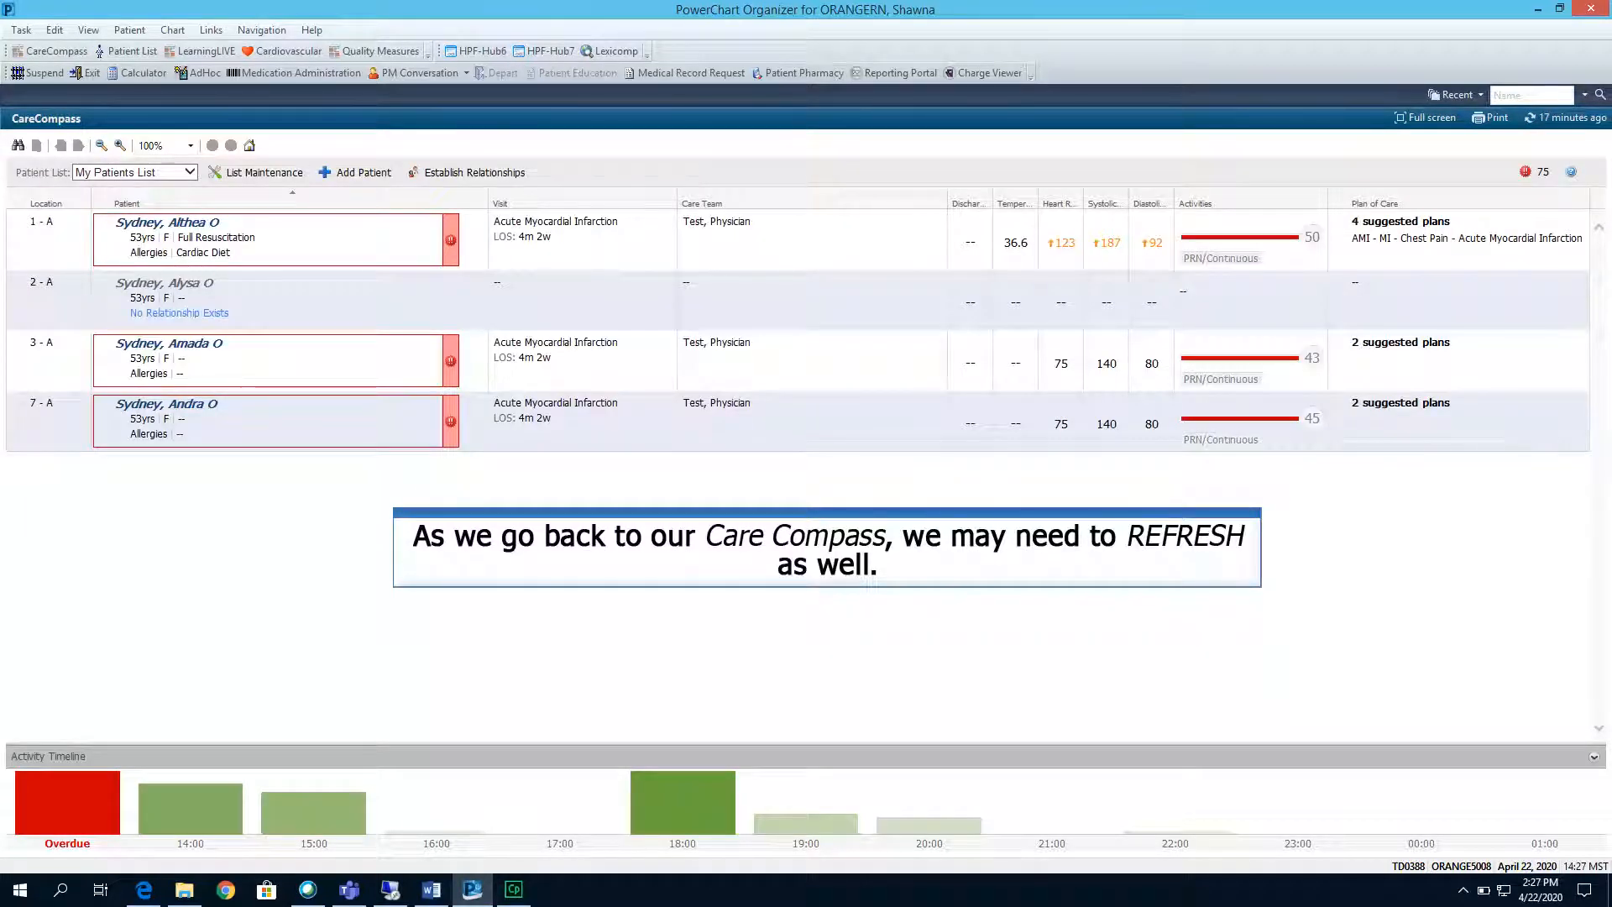
pyautogui.click(1574, 119)
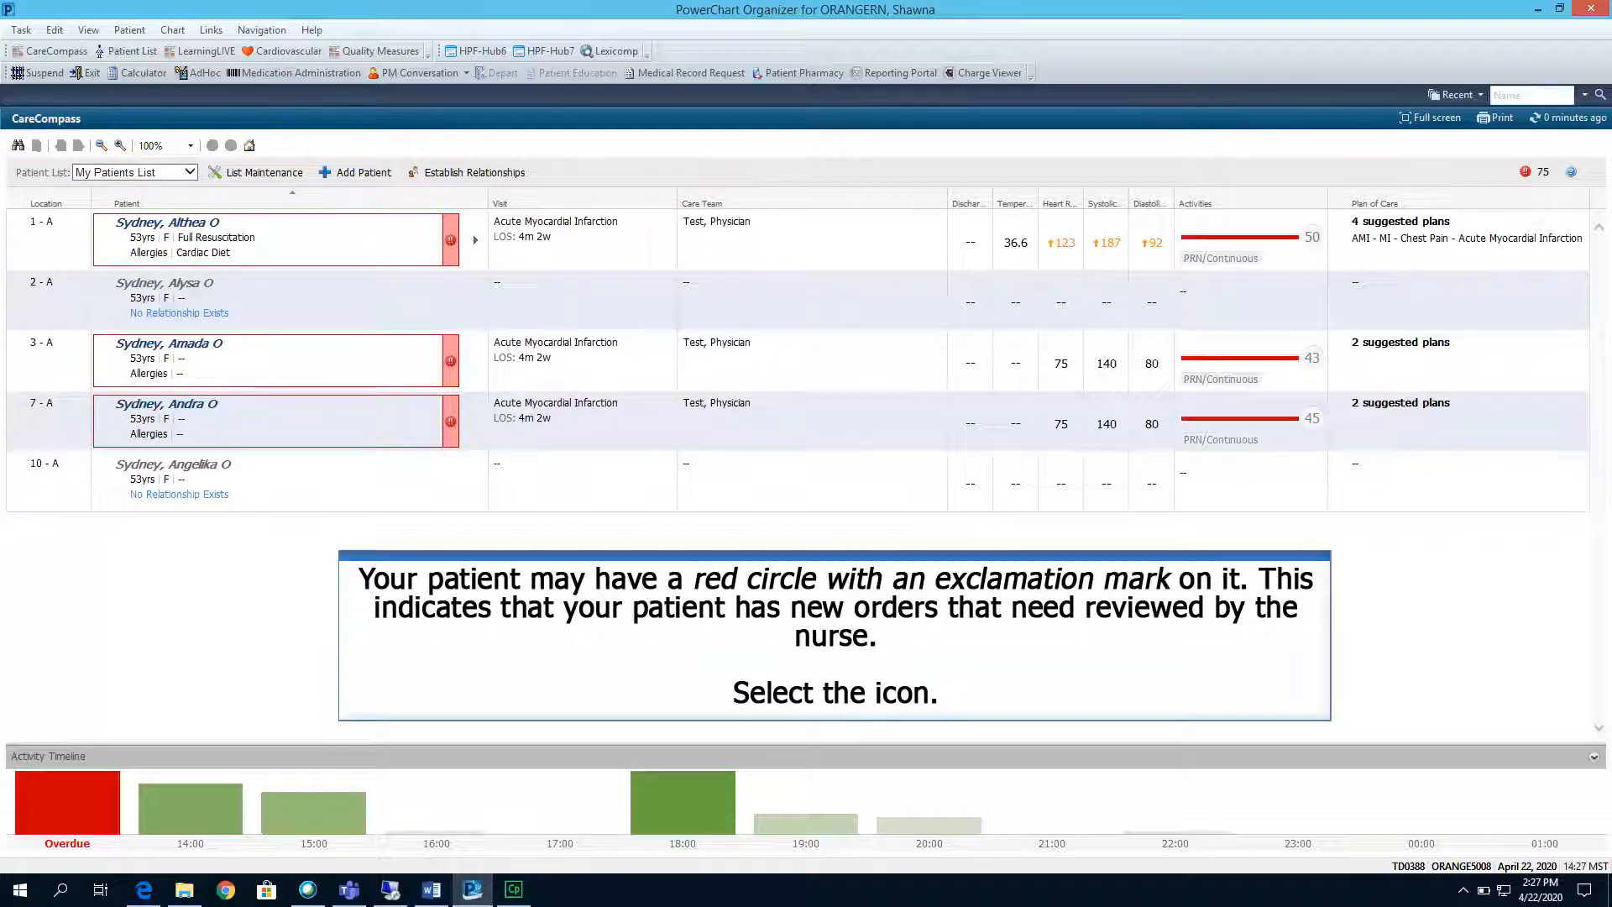
# - Select the new orders for the patient in 1-A, including CBC and Urinalysis Complete, and mark them as reviewed
pyautogui.click(450, 240)
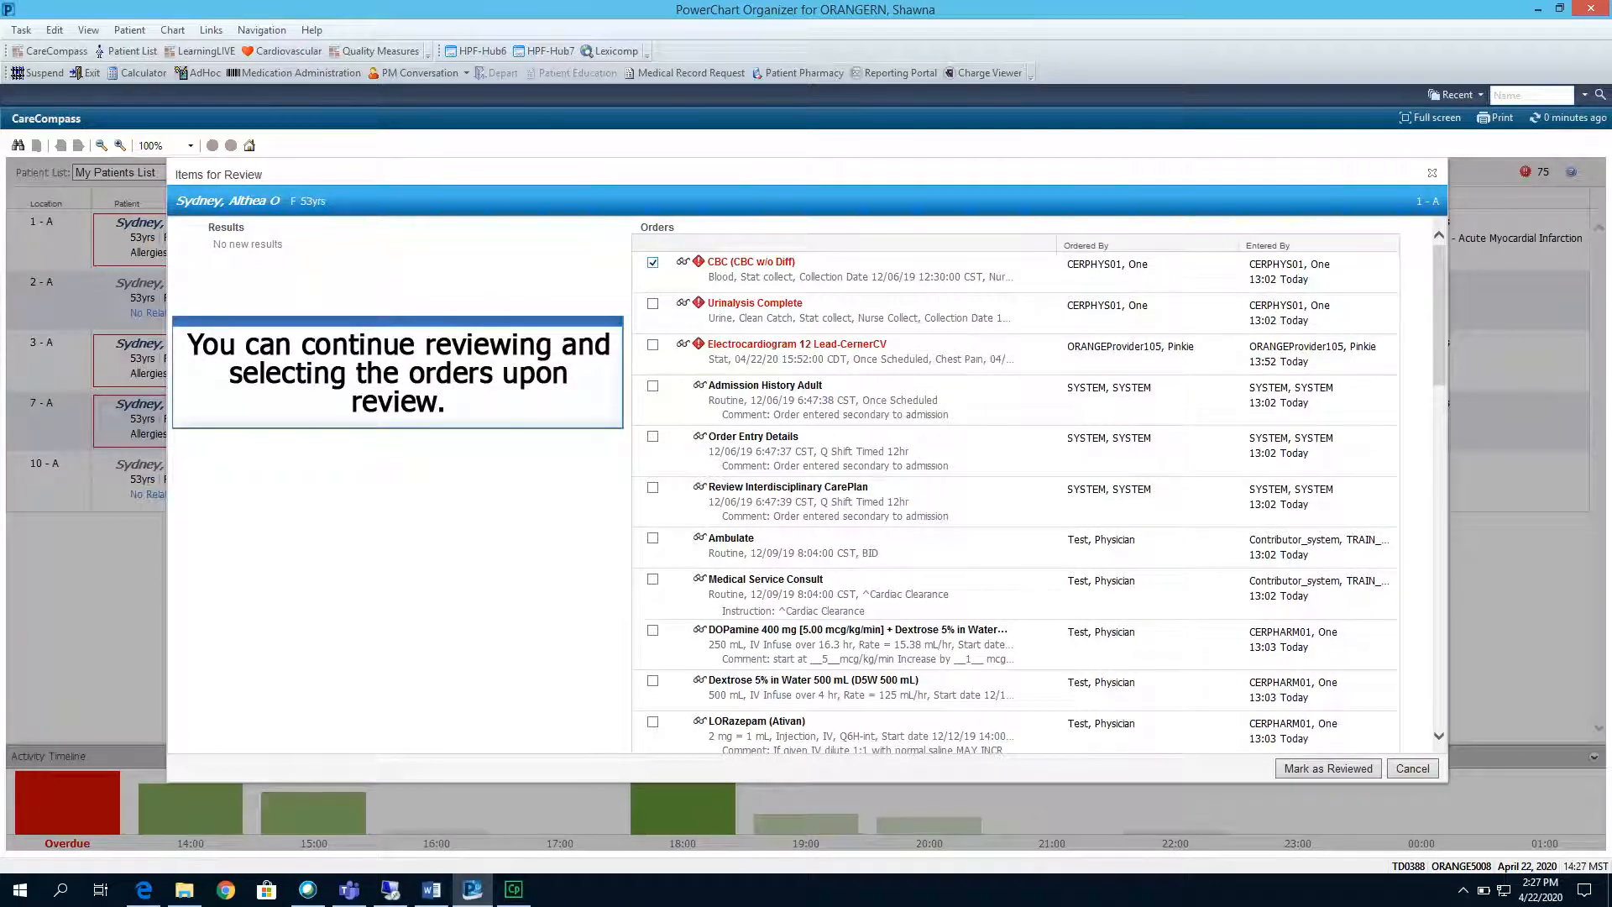
pyautogui.click(653, 304)
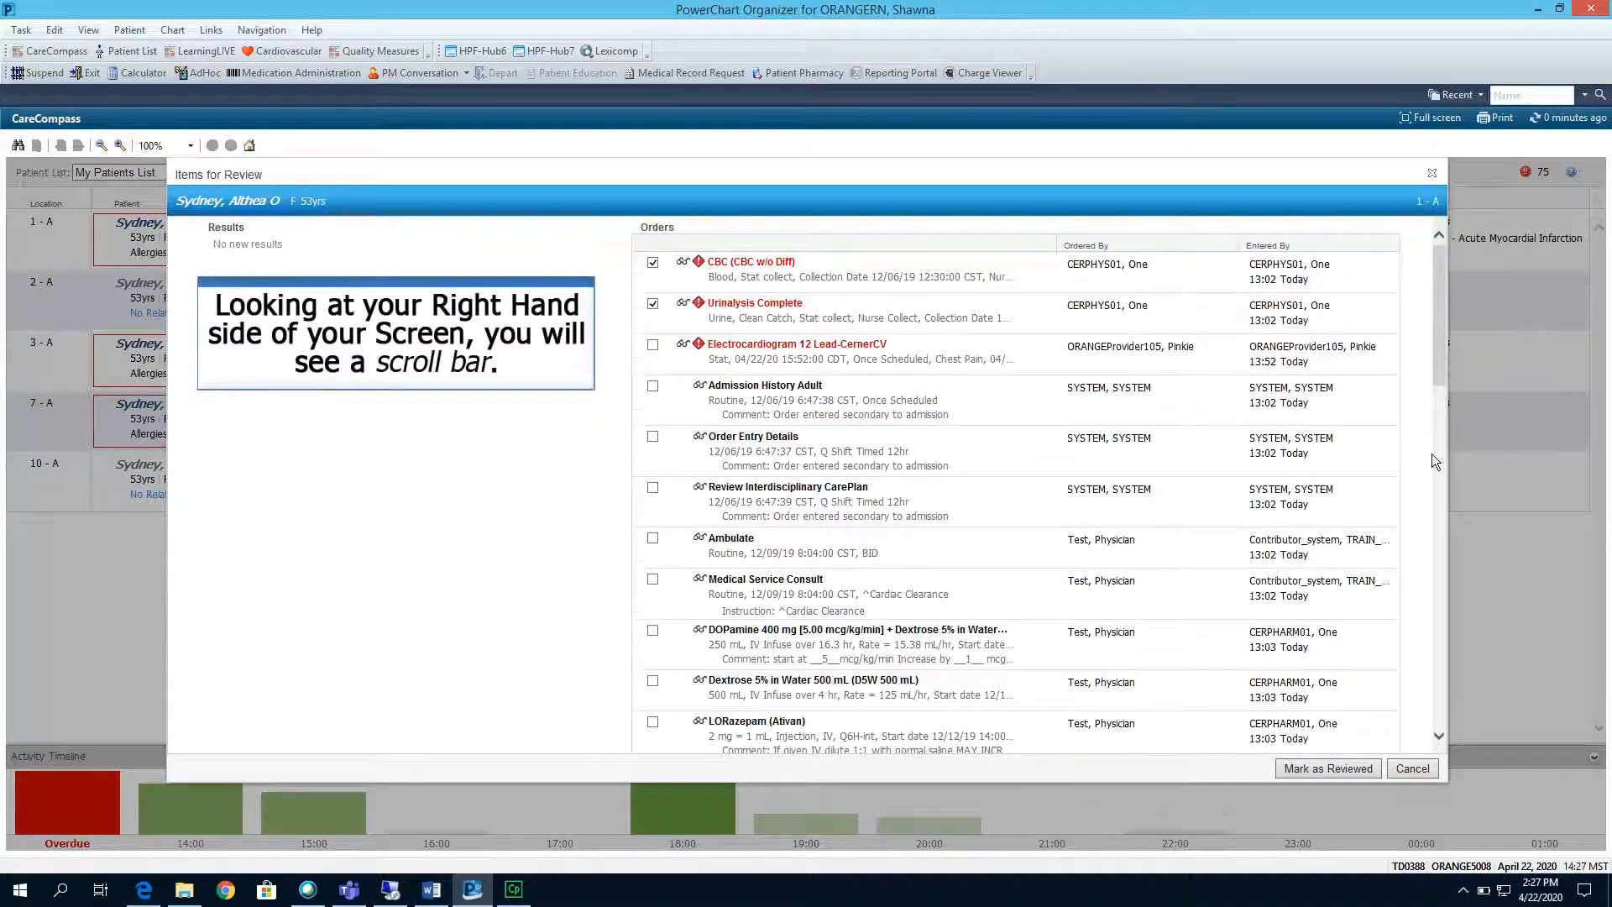
pyautogui.scroll(-4, 1432, 453)
pyautogui.moveTo(1456, 432); pyautogui.dragTo(1452, 678)
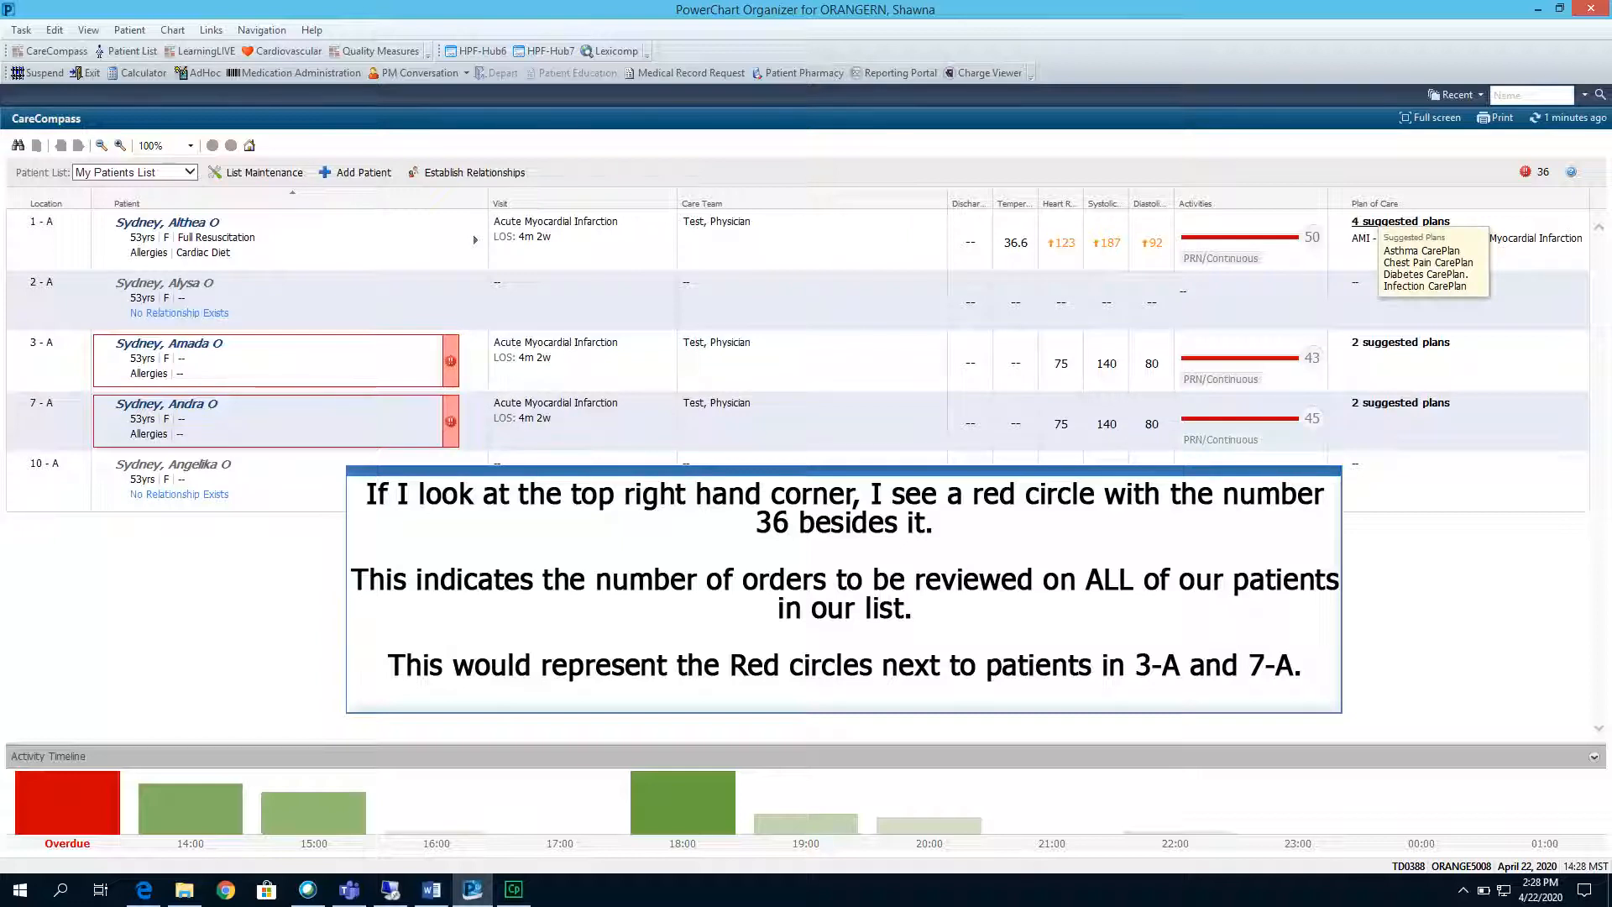
# - Examine the per-patient breakdown of unreviewed orders and the overdue and 14:00 activities on the timeline
pyautogui.click(1533, 172)
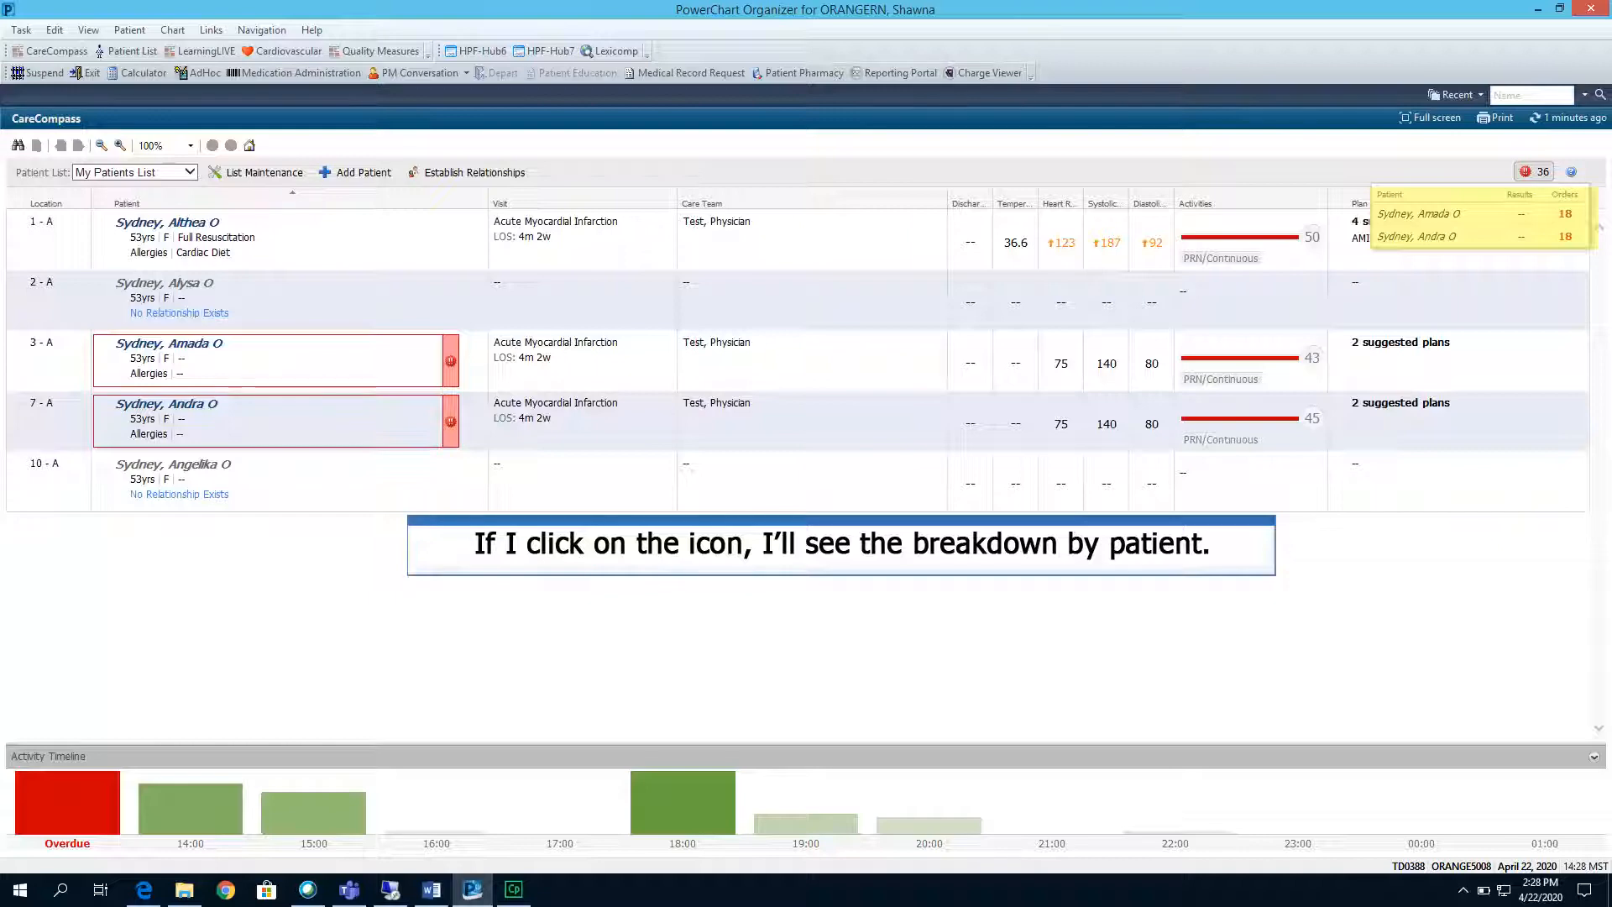
pyautogui.click(67, 803)
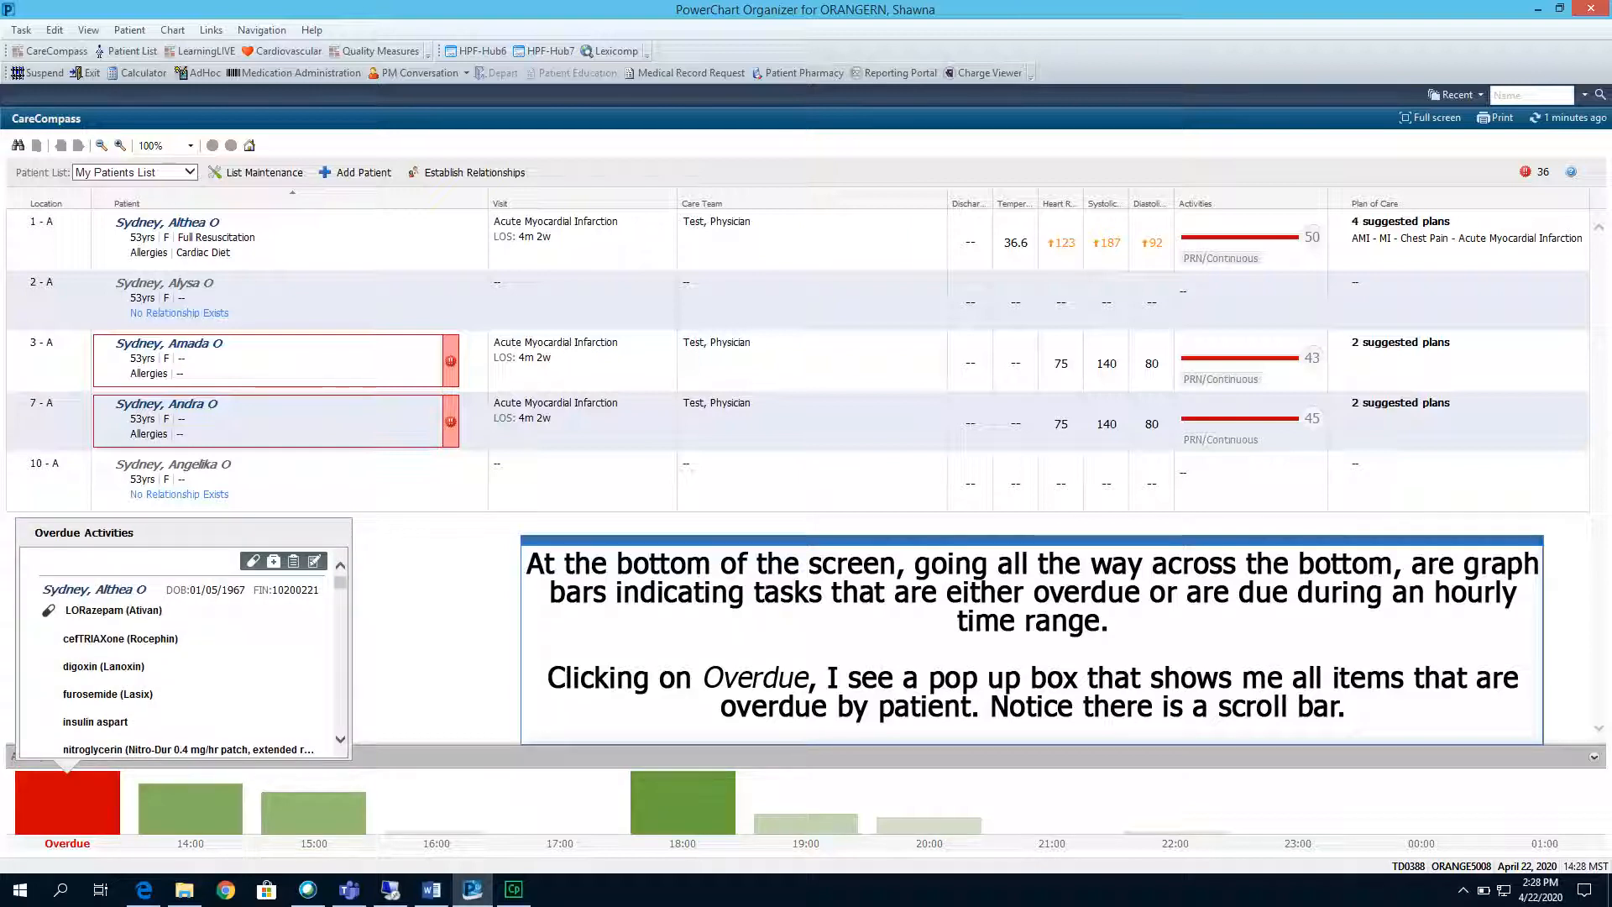
pyautogui.moveTo(339, 587); pyautogui.dragTo(339, 667)
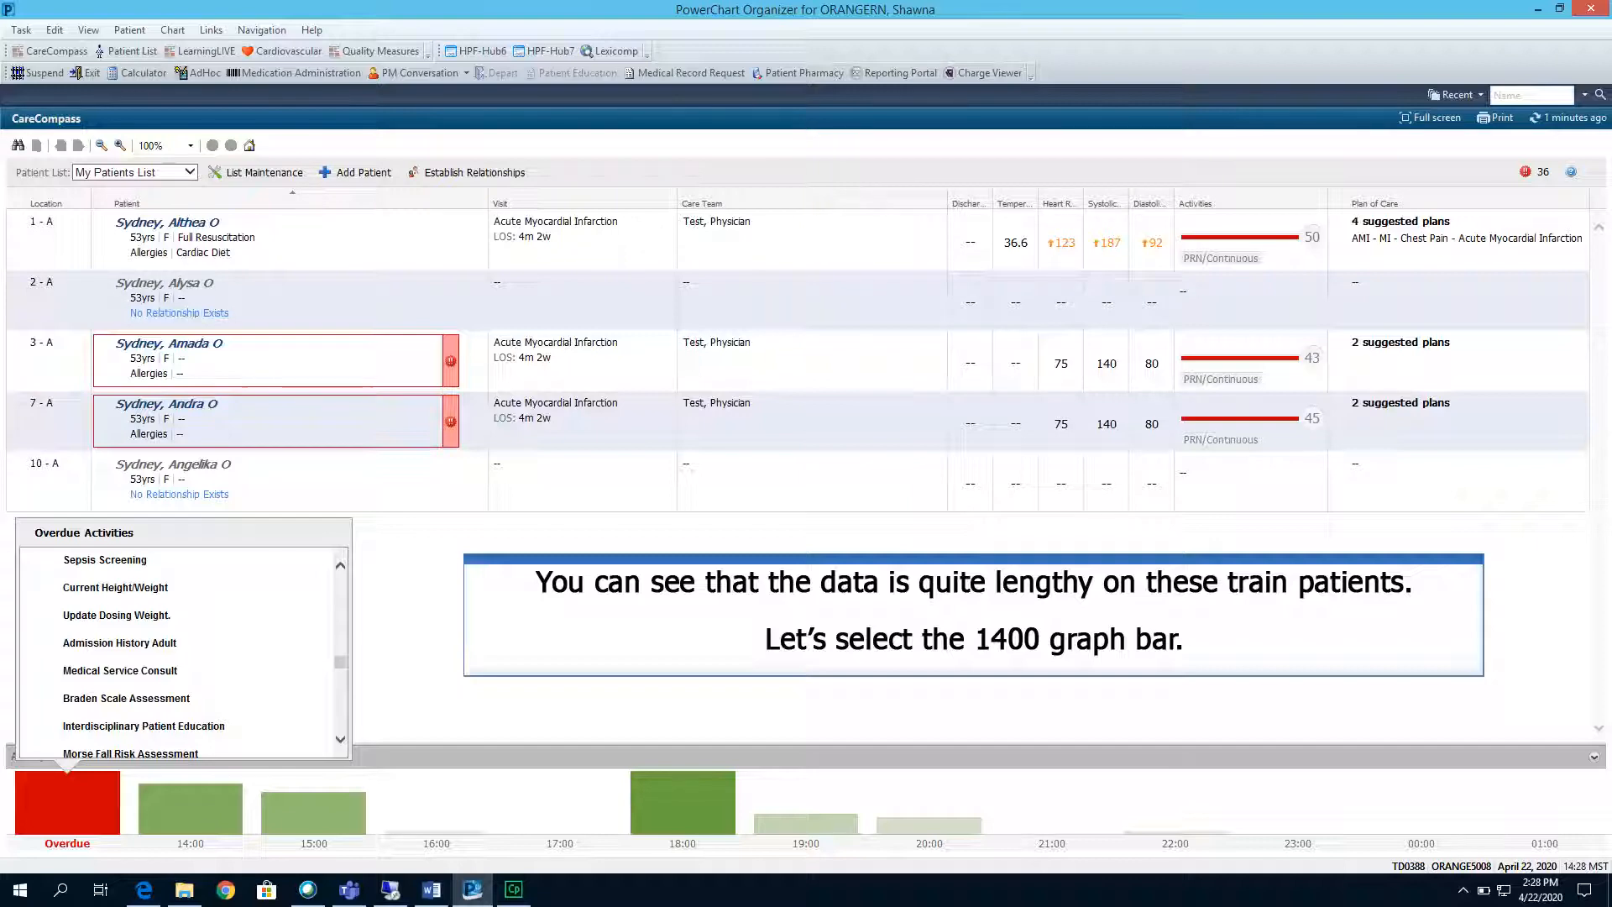
pyautogui.click(191, 808)
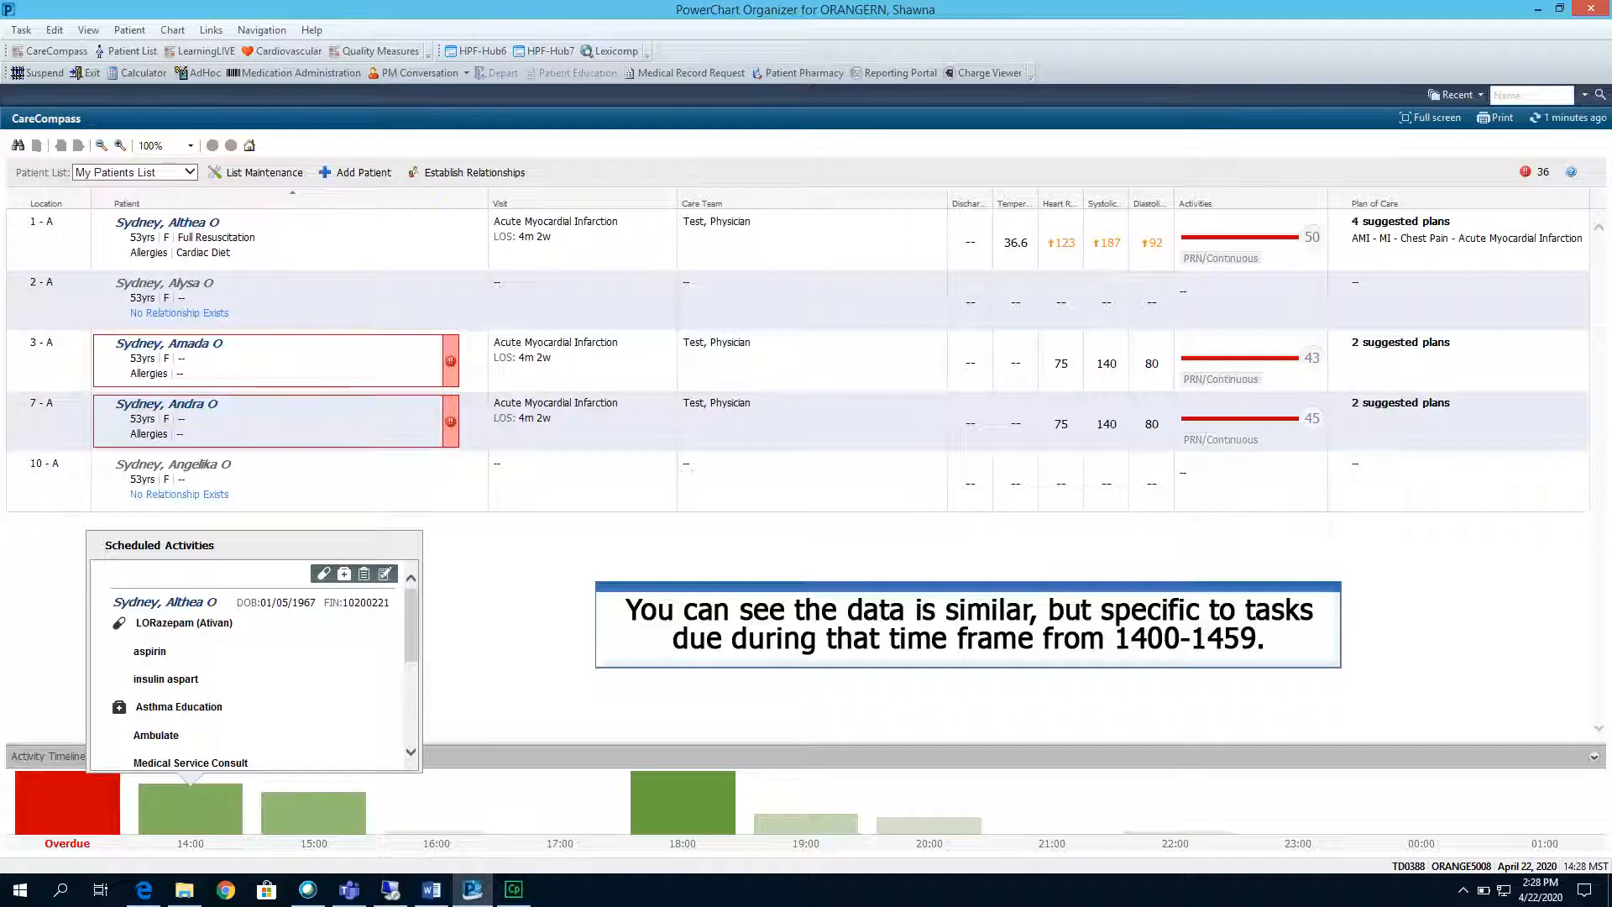
pyautogui.scroll(-6, 406, 692)
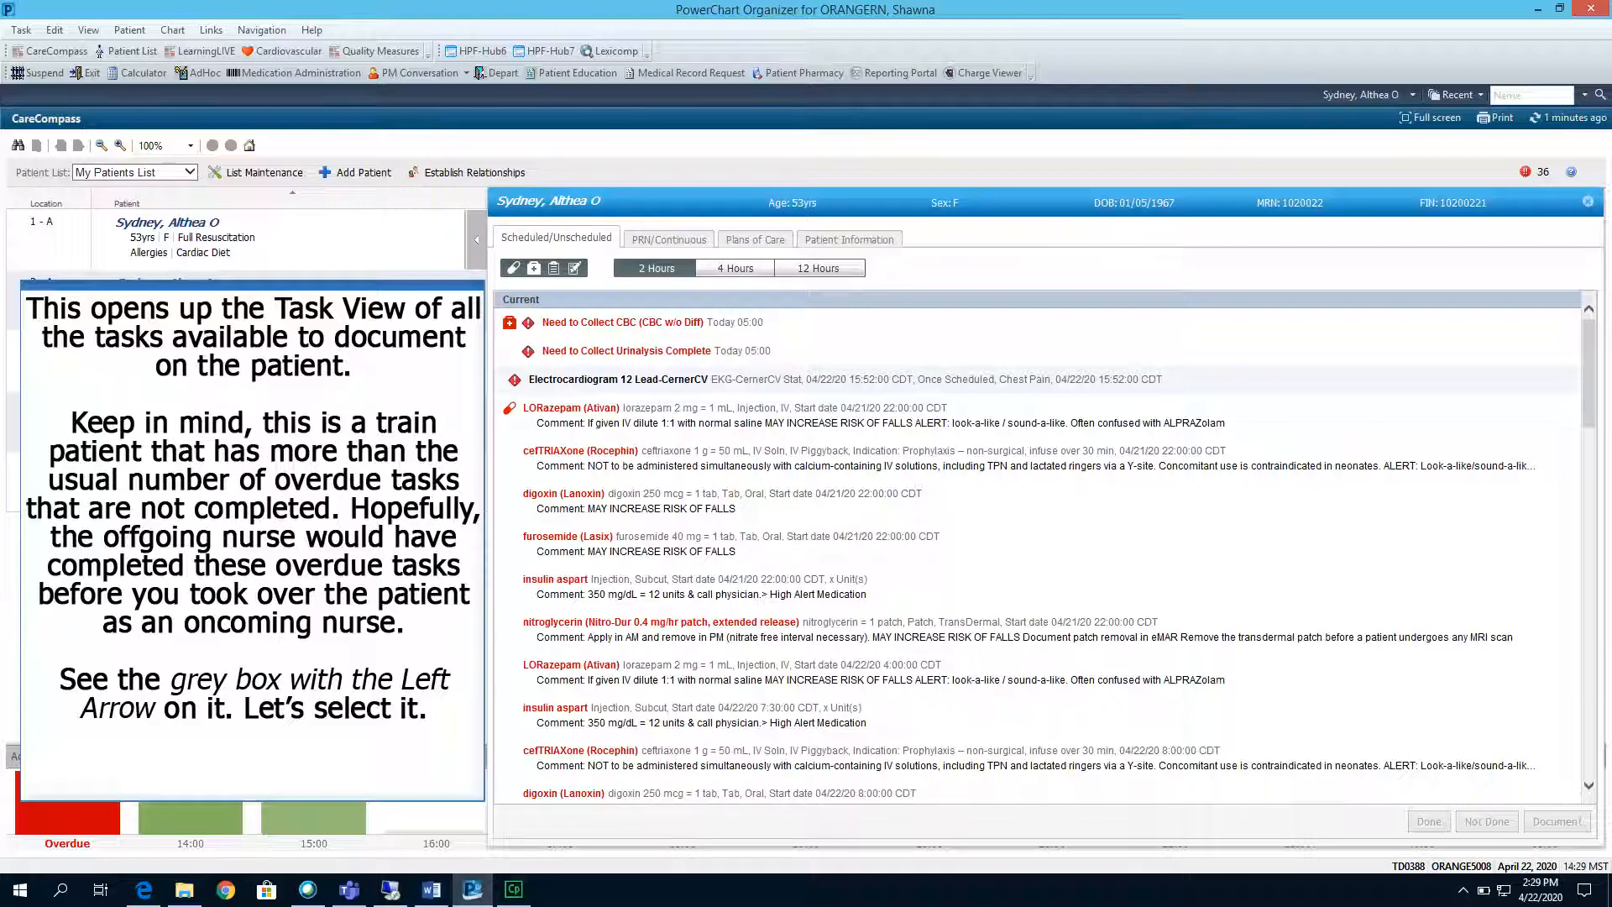
# - Collapse and reopen the task view for the patient in 1-A and look through the current and overdue tasks
pyautogui.click(476, 240)
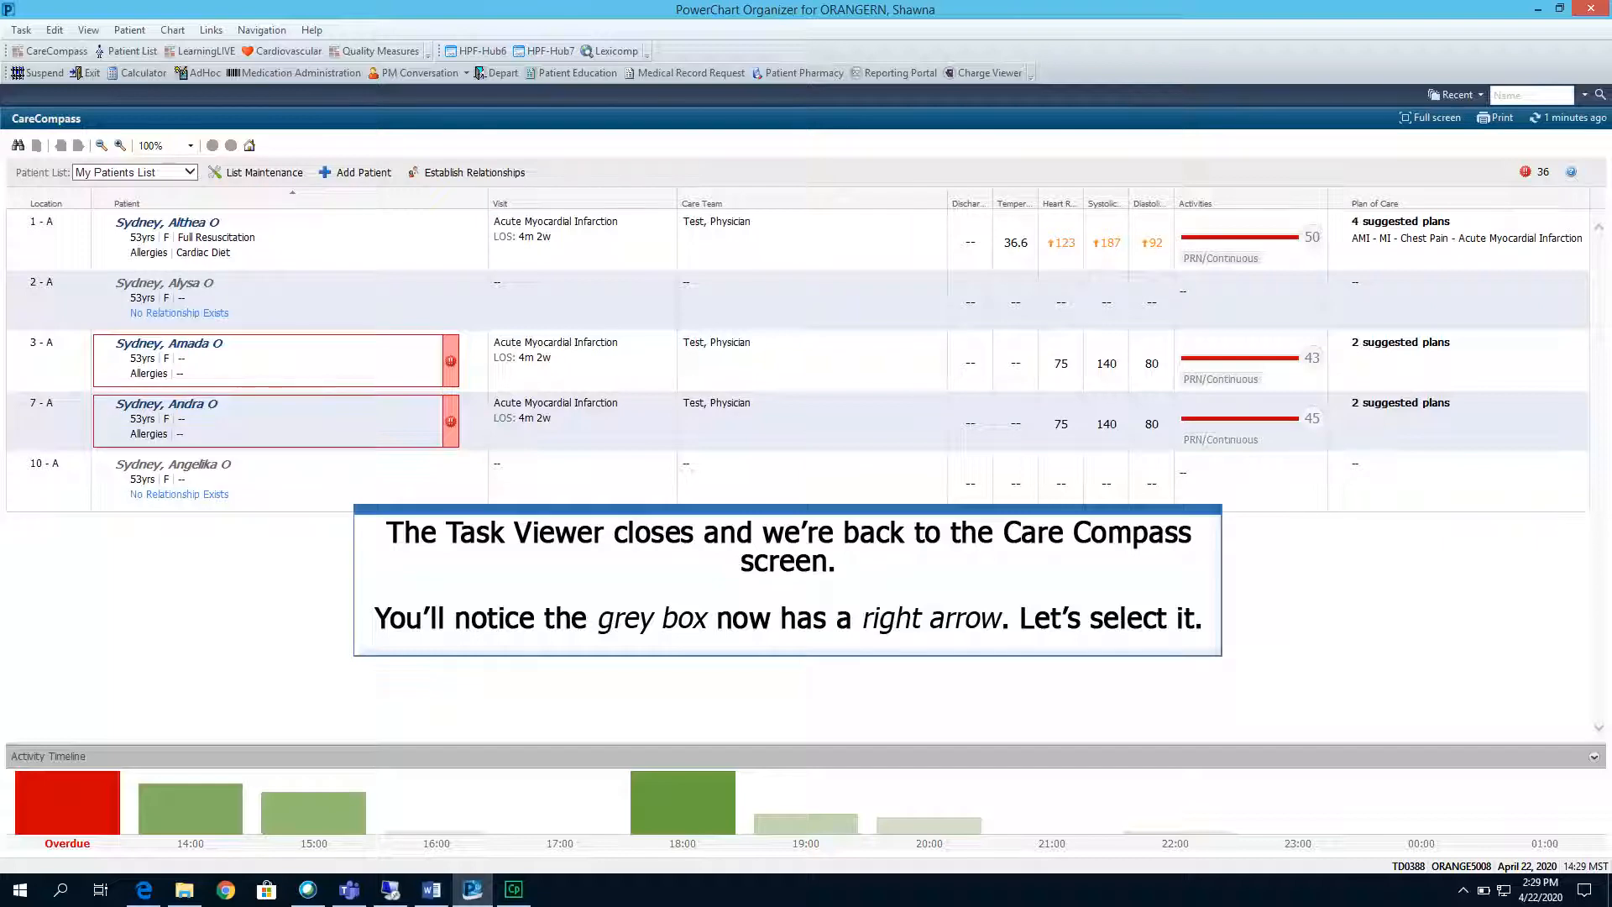
pyautogui.click(474, 241)
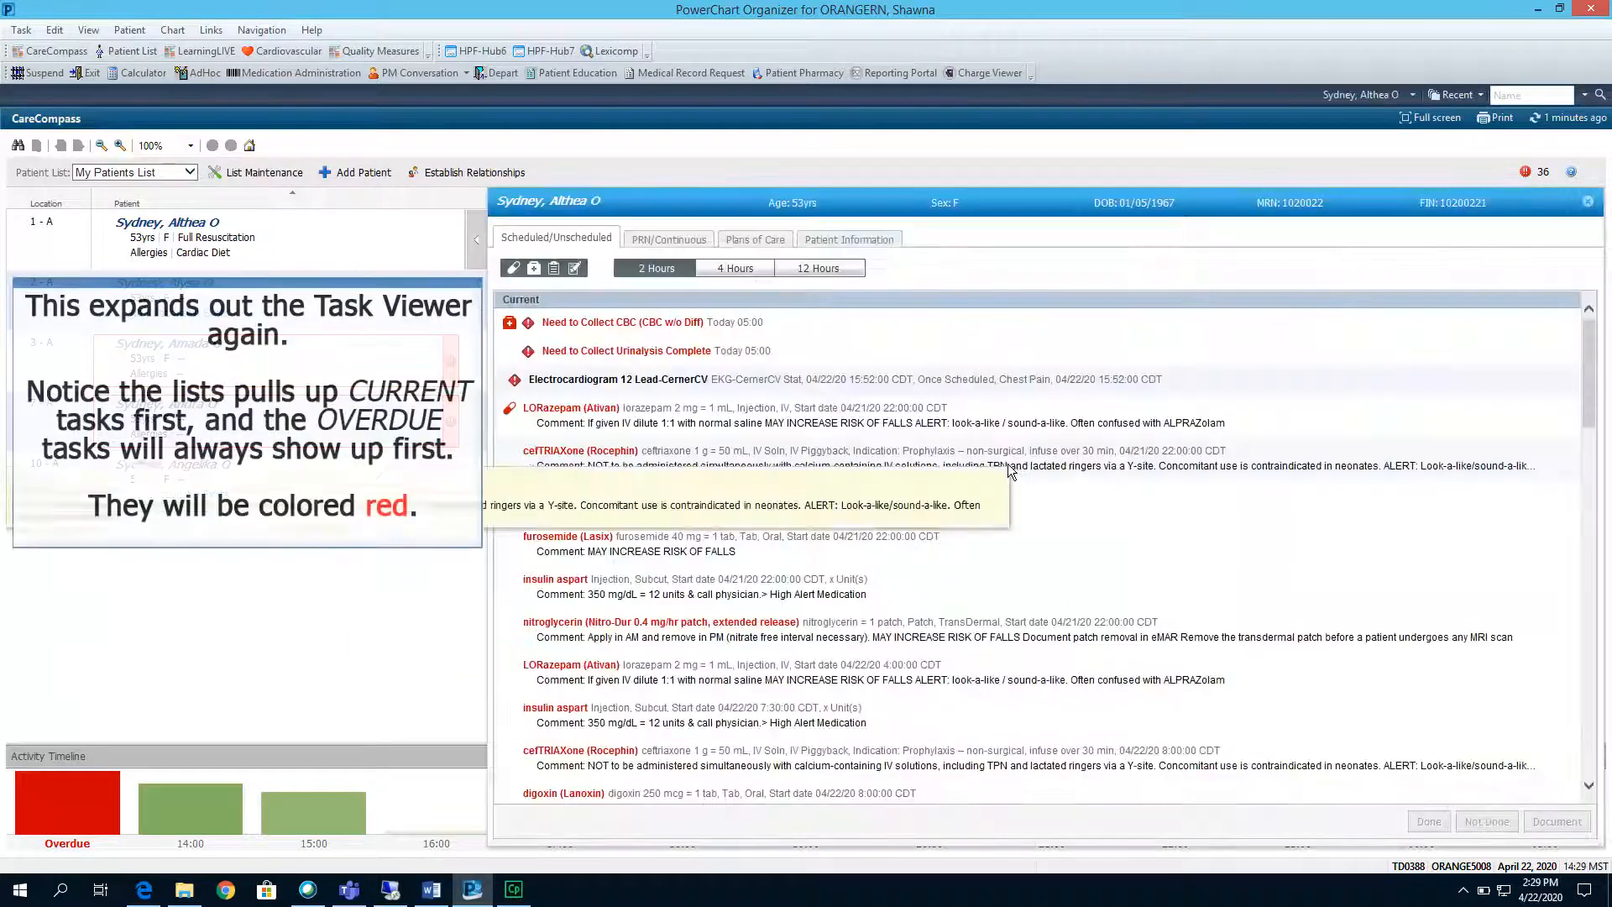
pyautogui.scroll(-10, 1010, 471)
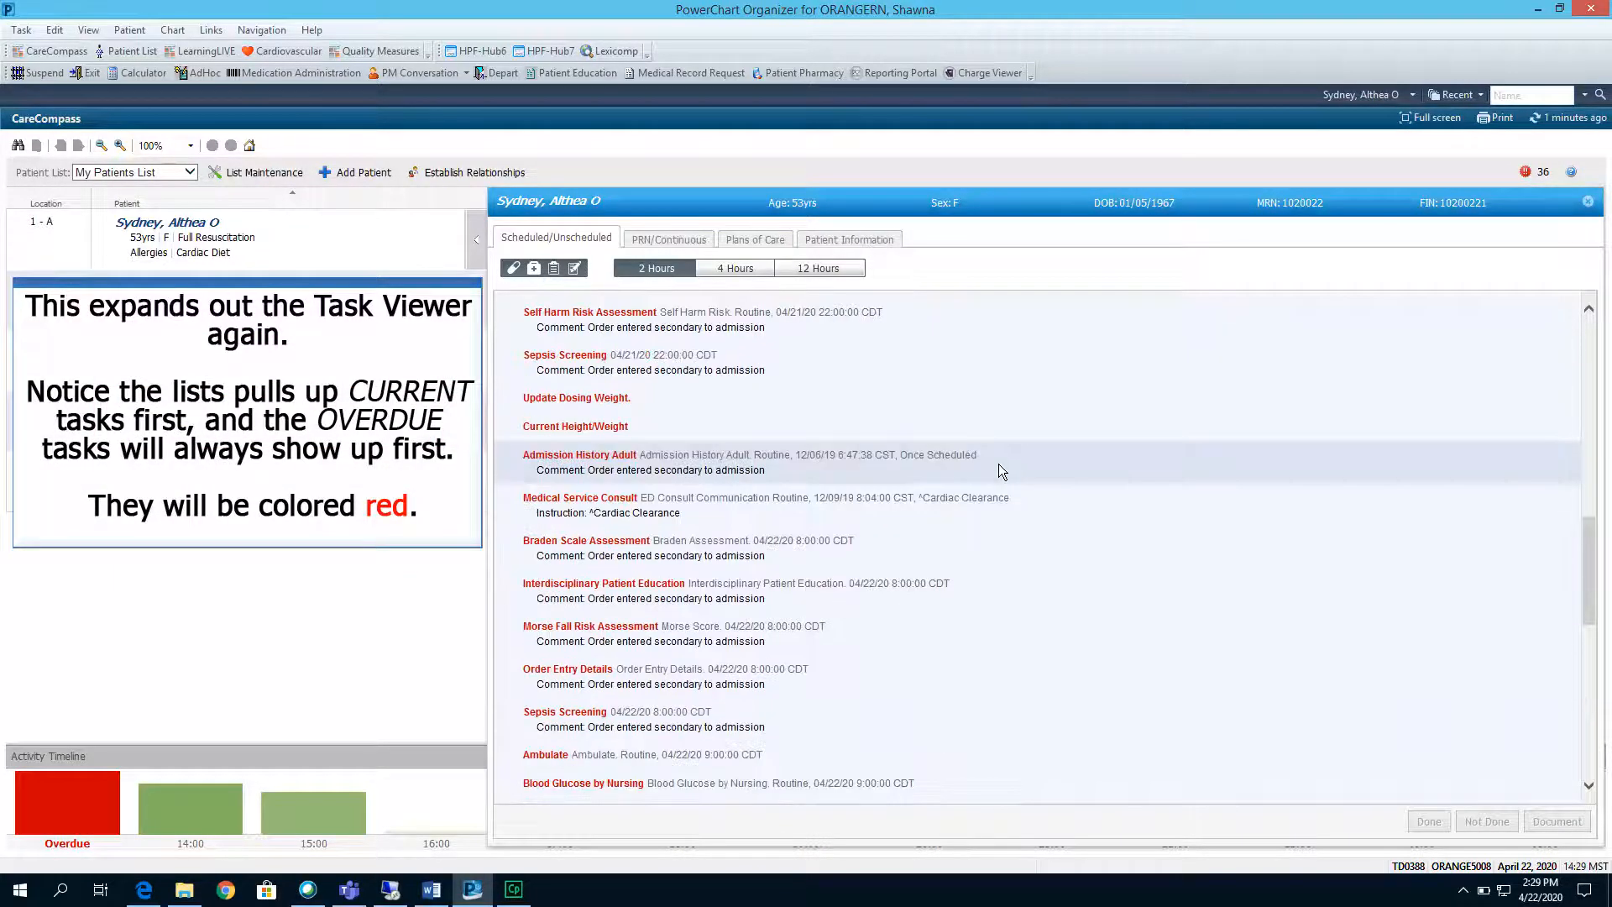
pyautogui.scroll(-10, 1001, 472)
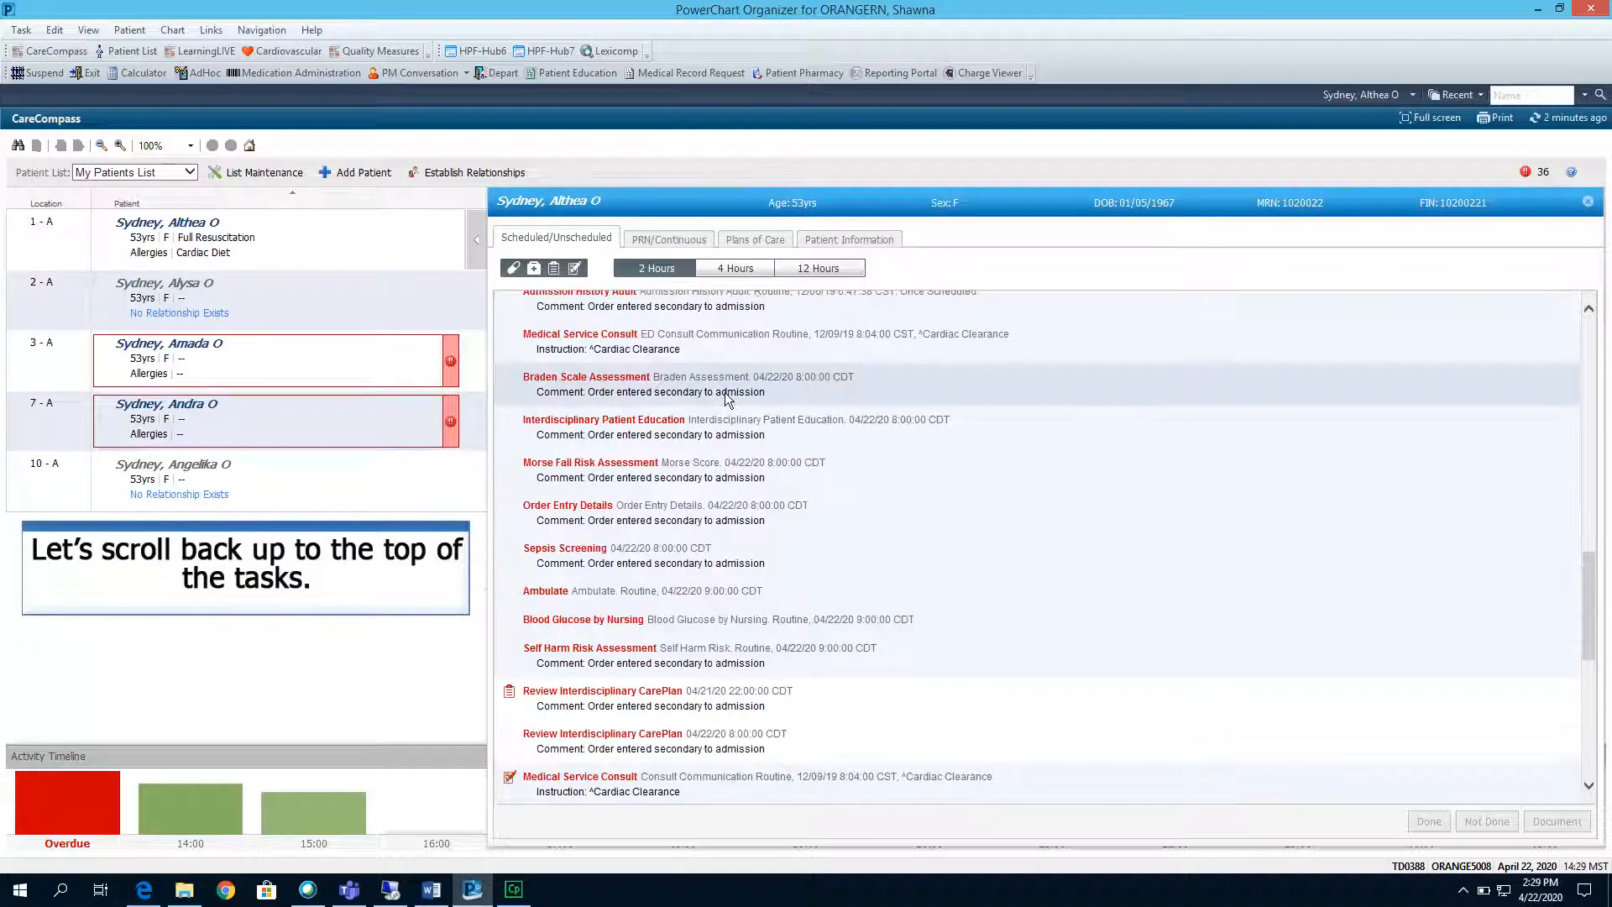
pyautogui.scroll(5, 723, 391)
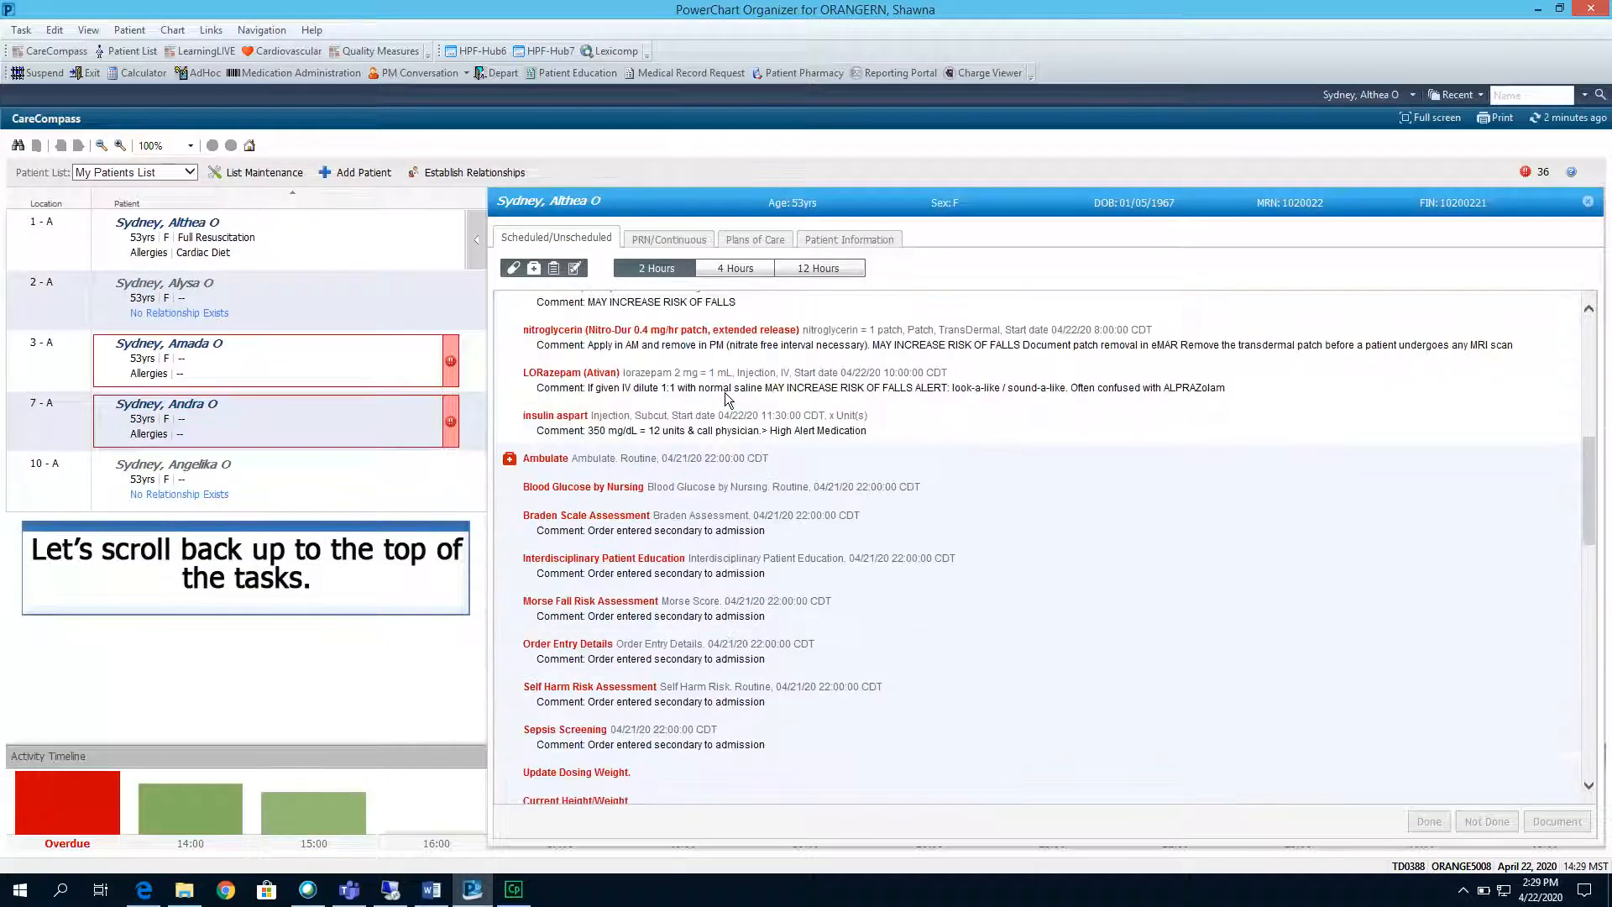
pyautogui.scroll(10, 723, 391)
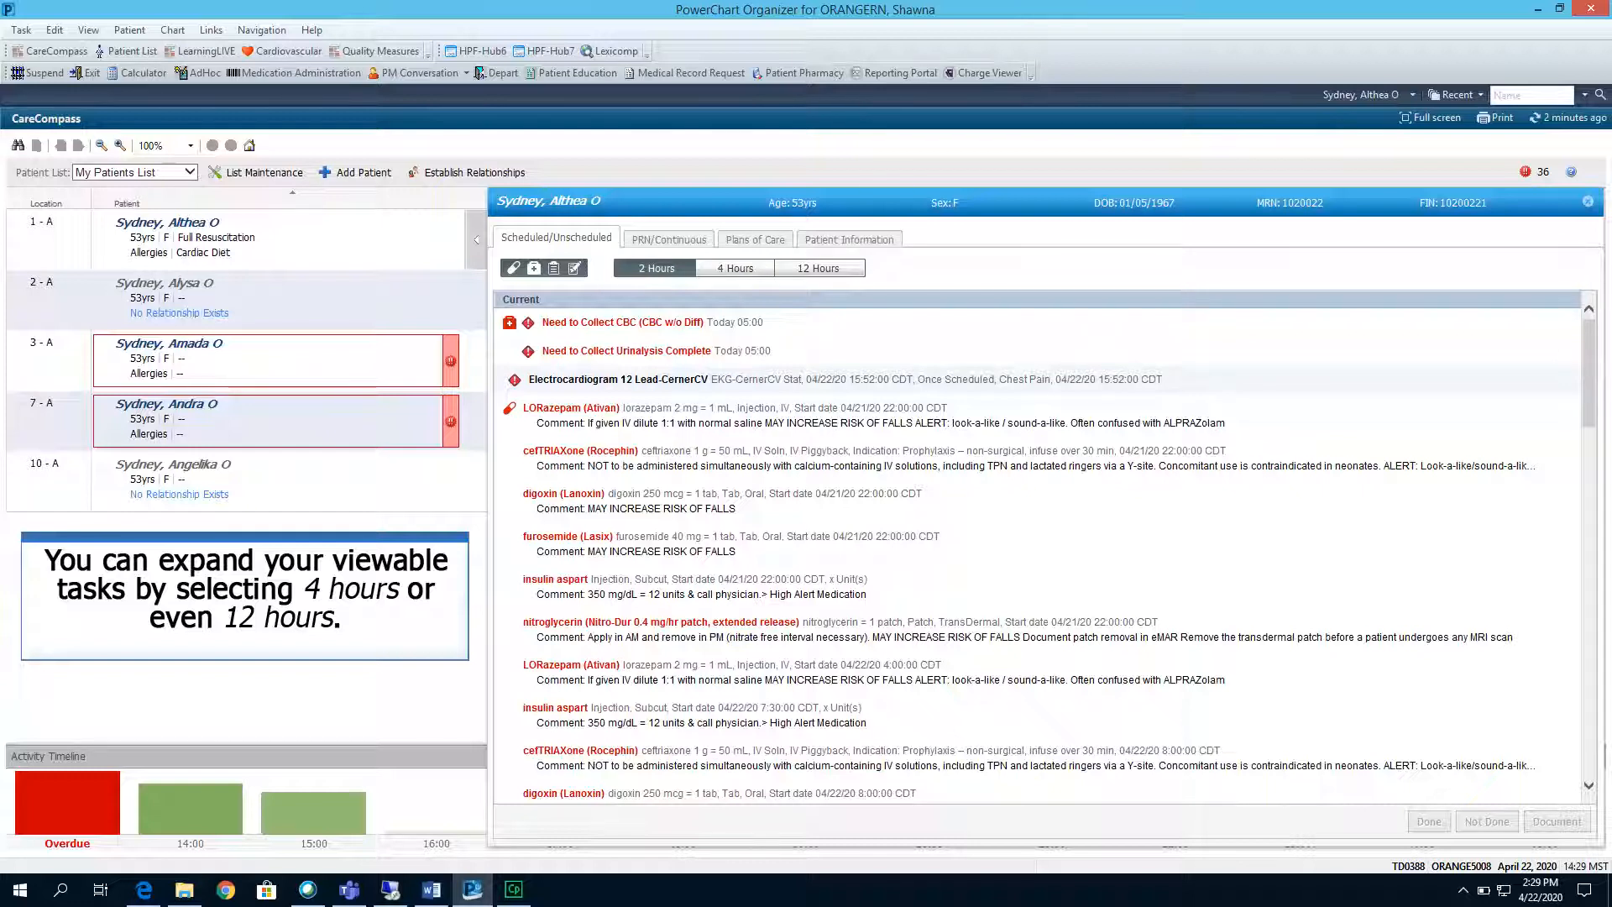
# - Widen the scheduled task range for the patient in 1-A to 4 hours and finally to 12 hours
pyautogui.click(730, 268)
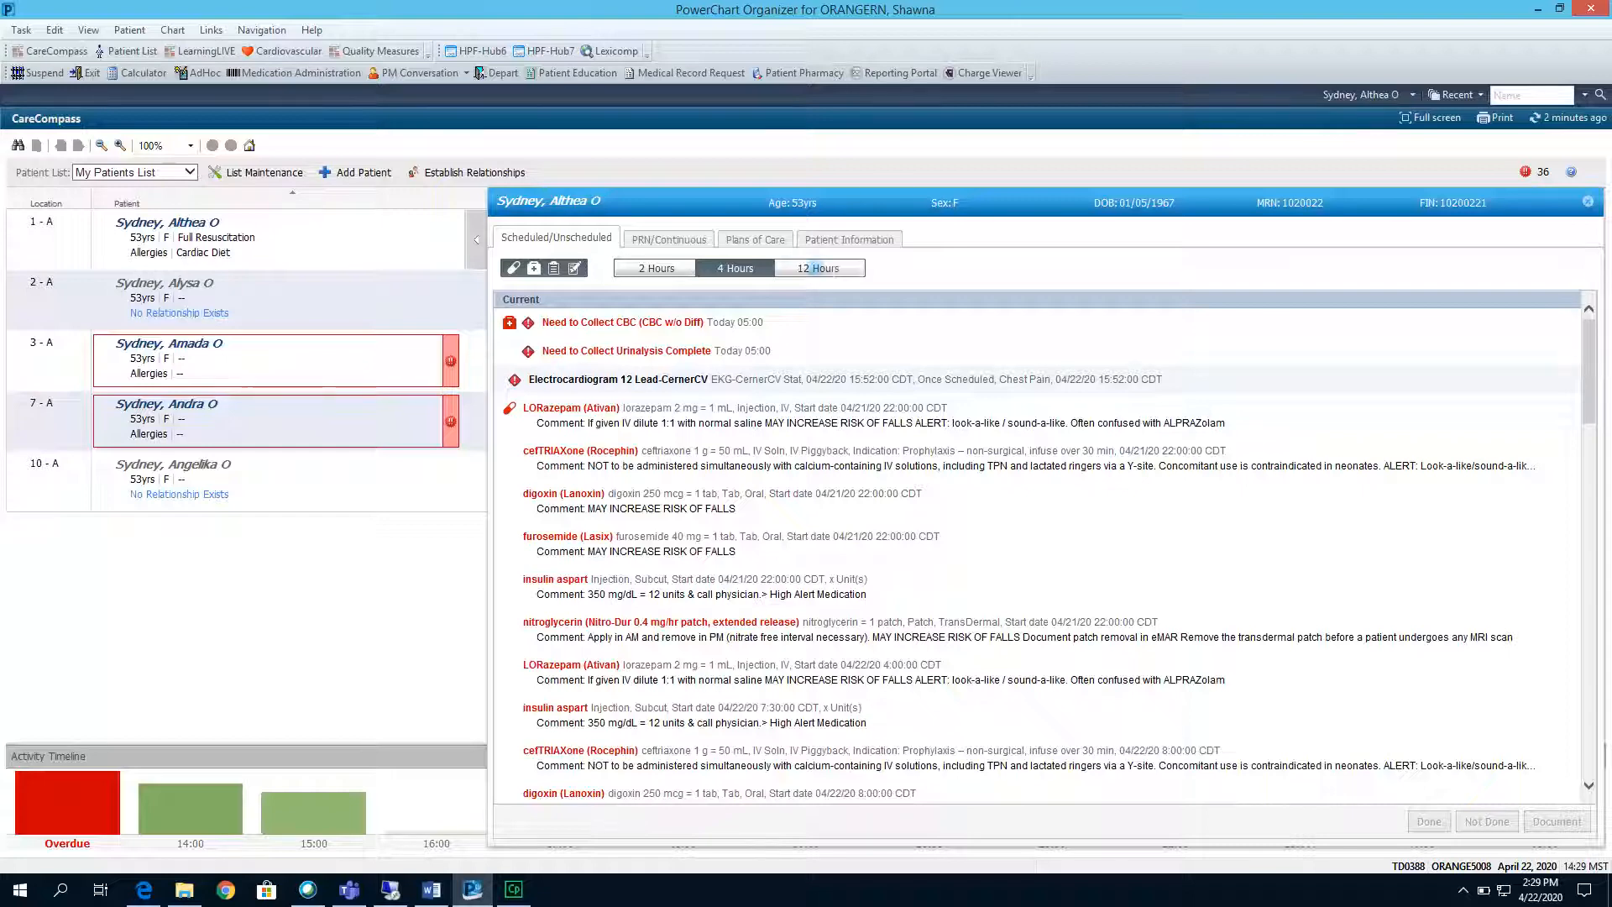
pyautogui.click(815, 267)
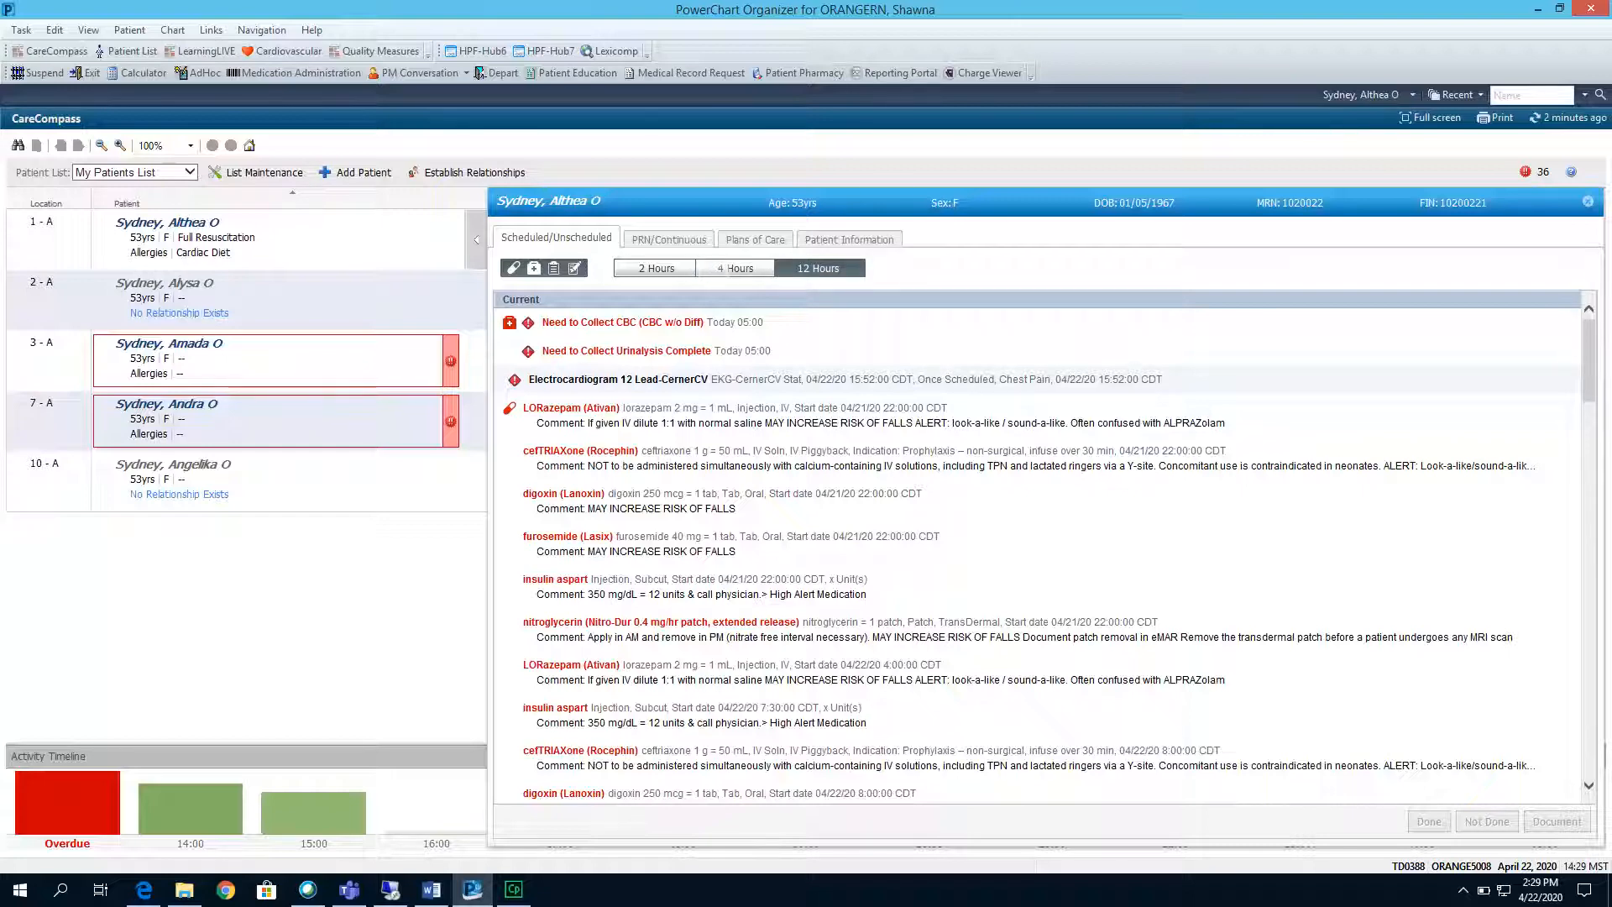
# - Return the scheduled task range to 2 hours and review the patient's PRN/continuous tasks, plans of care and patient information
pyautogui.click(658, 269)
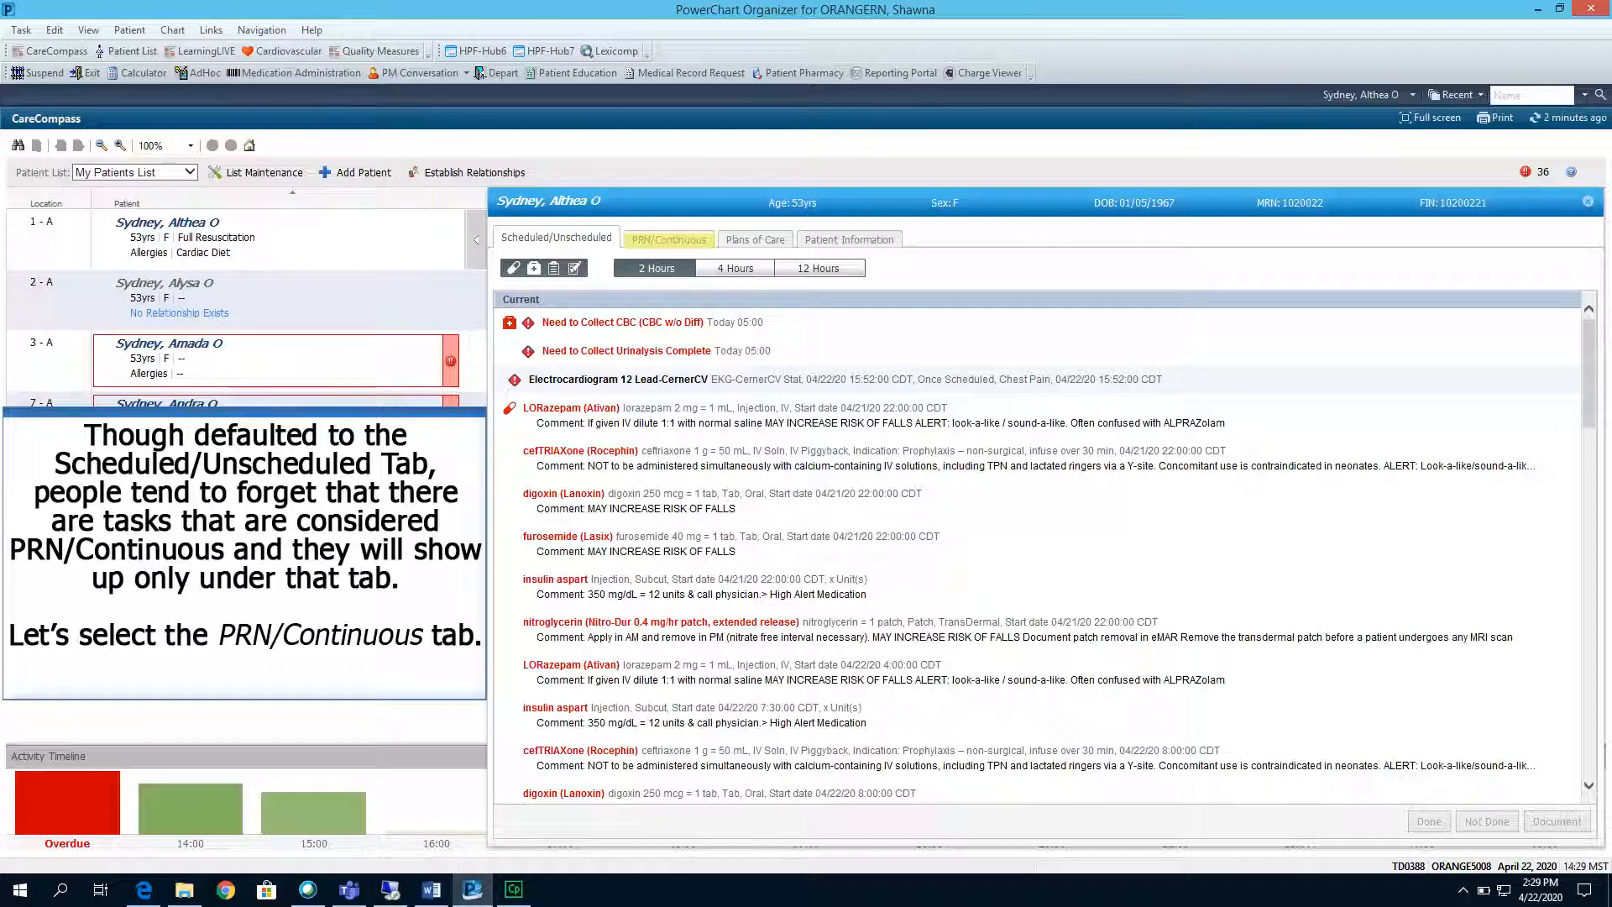
pyautogui.click(669, 239)
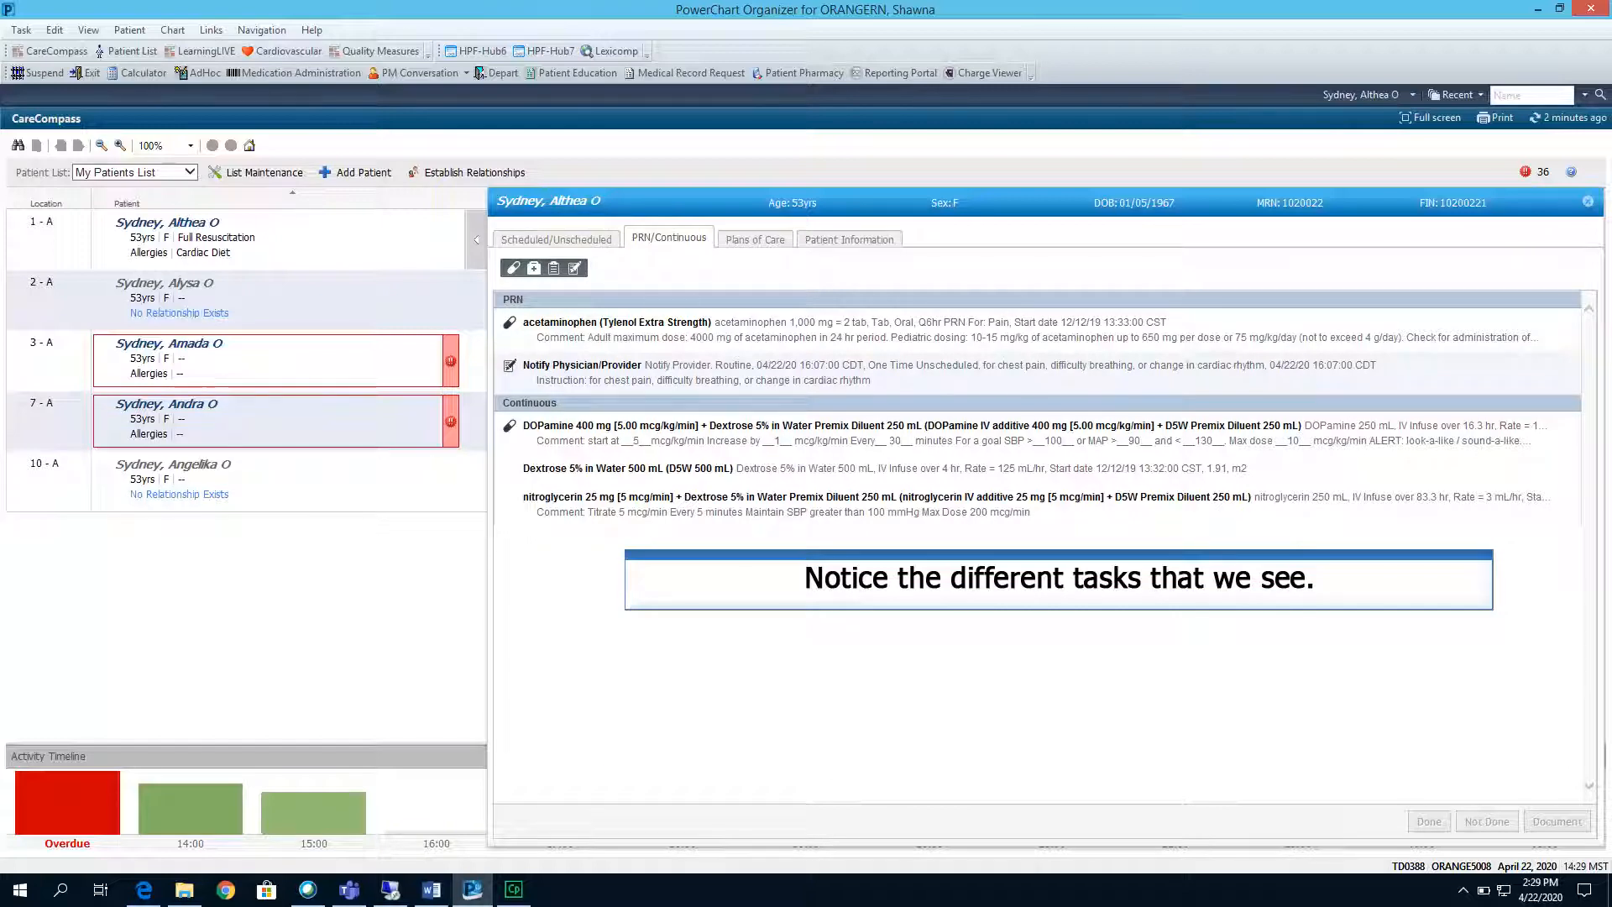
pyautogui.click(754, 239)
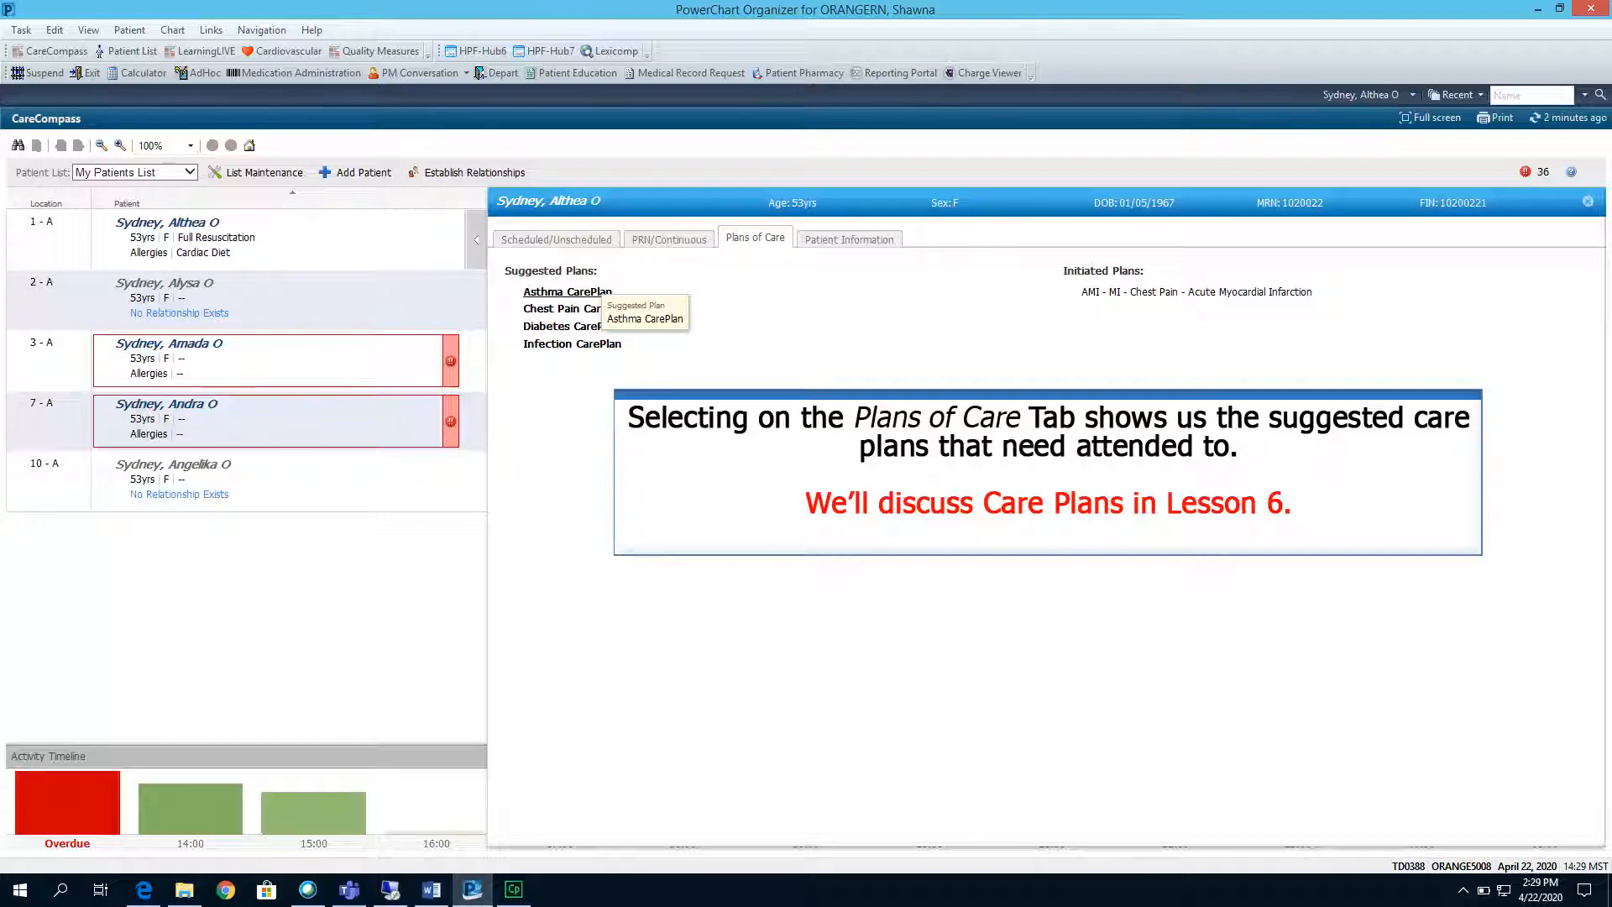
pyautogui.click(853, 239)
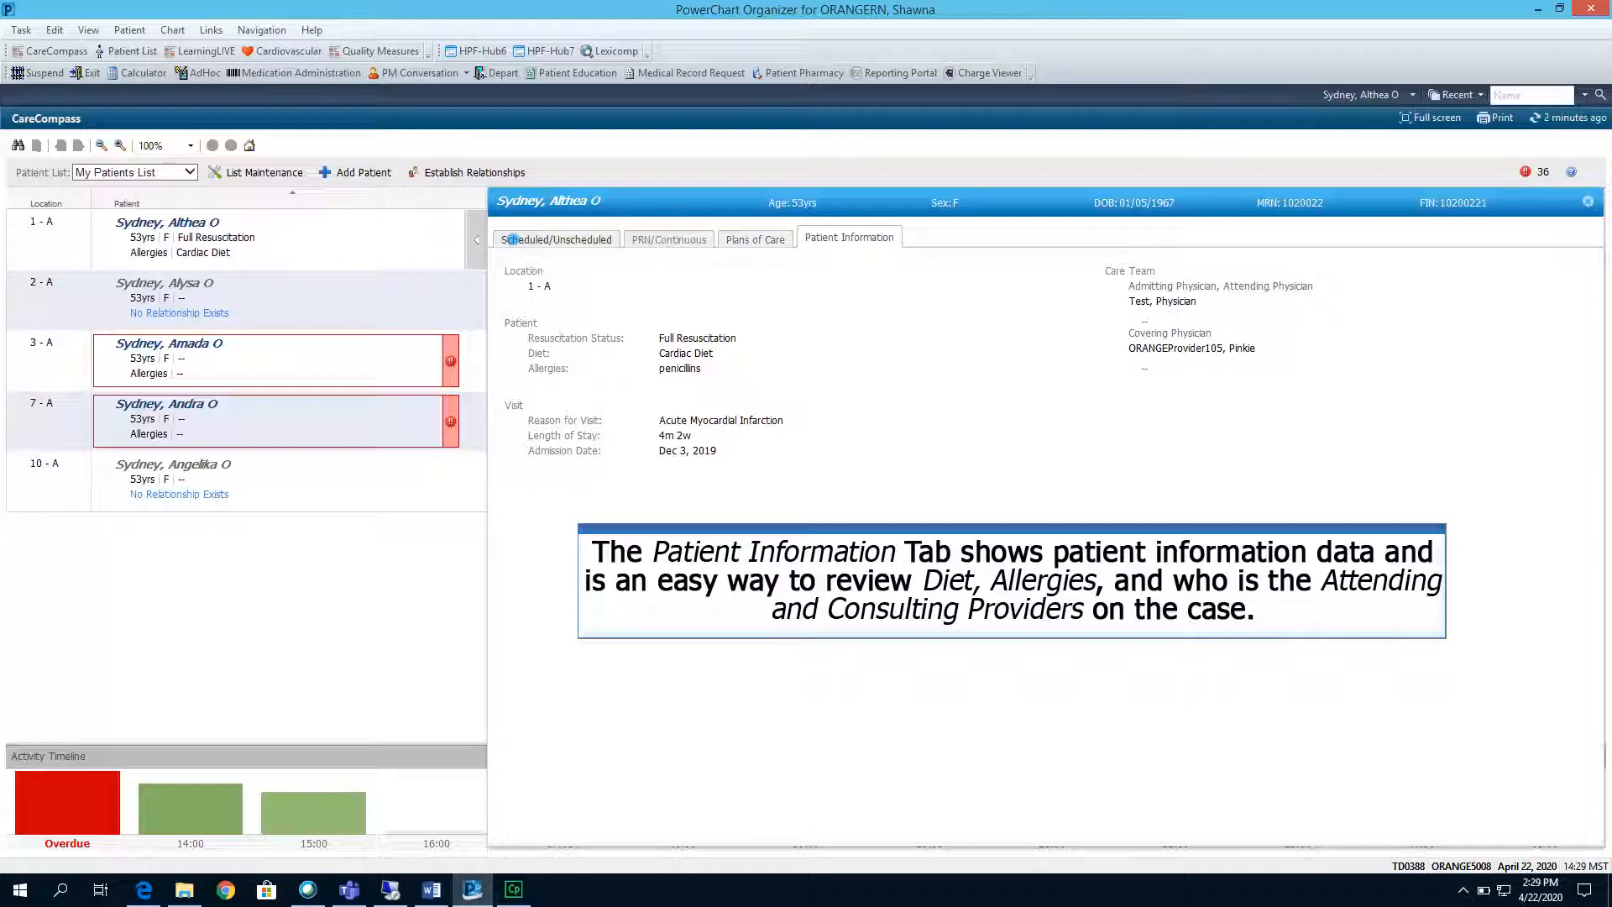
pyautogui.click(514, 240)
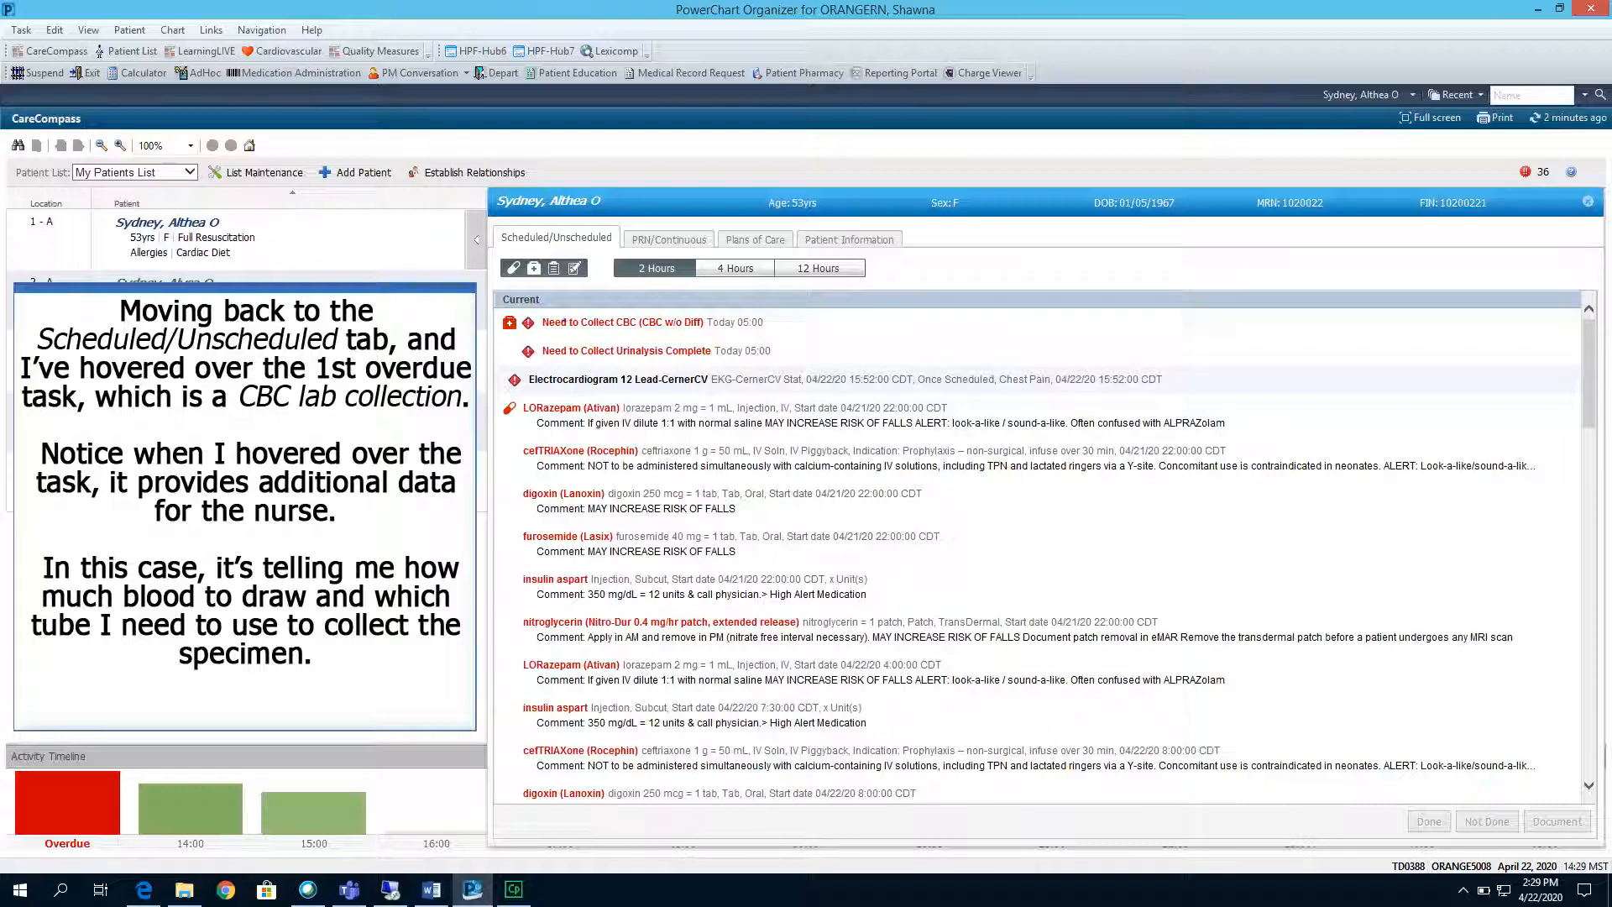
# - Complete the overdue CBC (CBC w/o Diff) collection task as done, with the collection time set to 1600
pyautogui.click(569, 322)
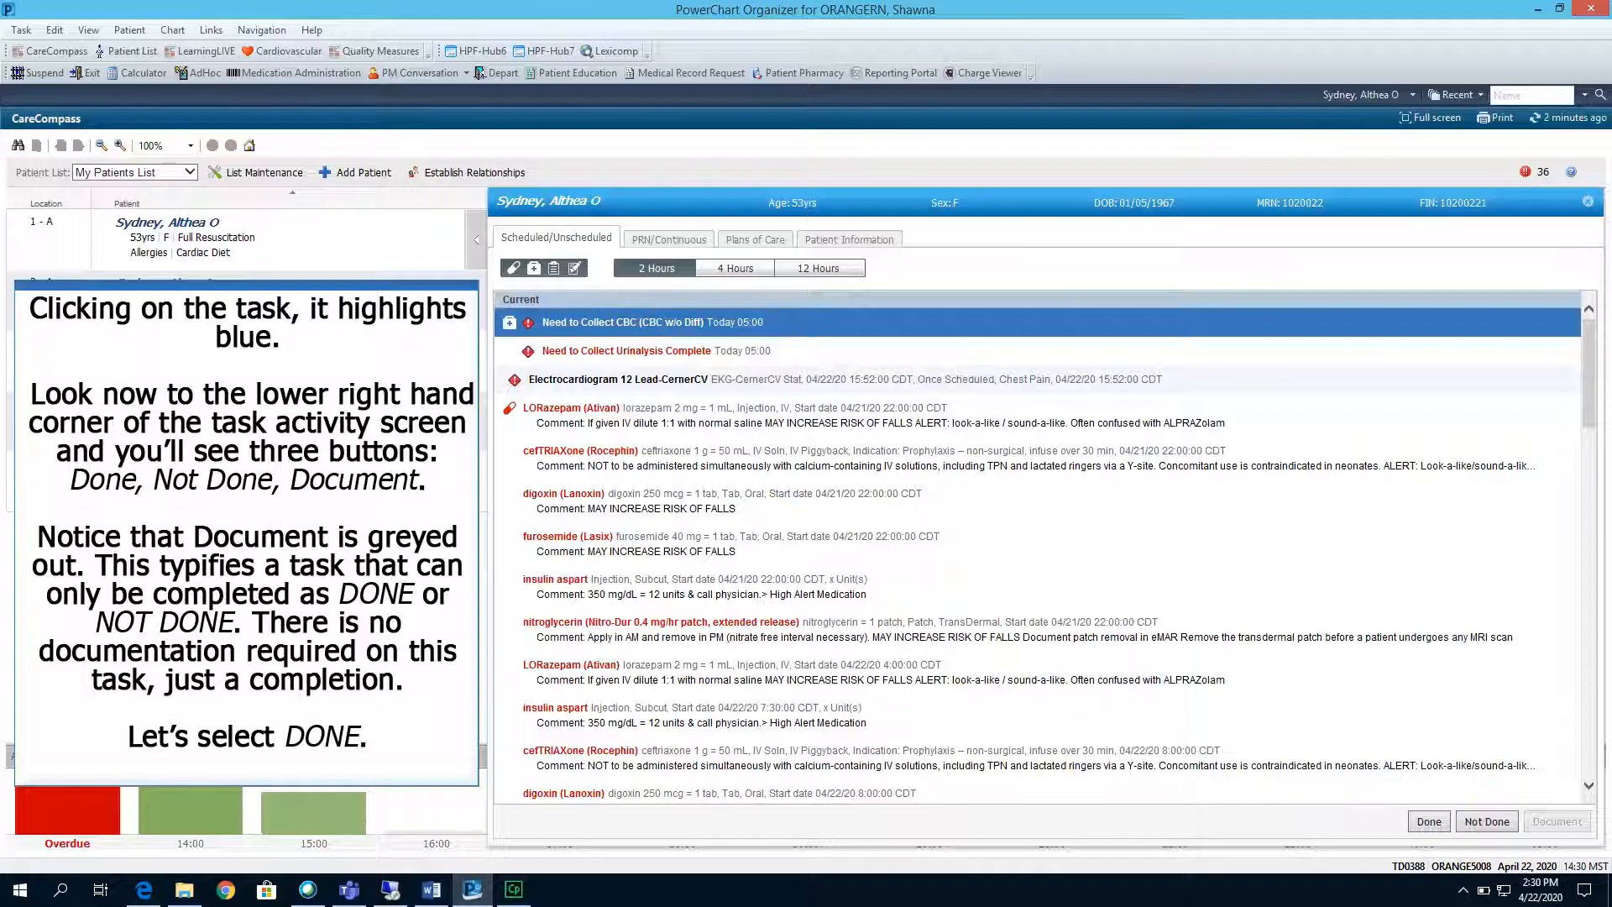
pyautogui.click(1430, 820)
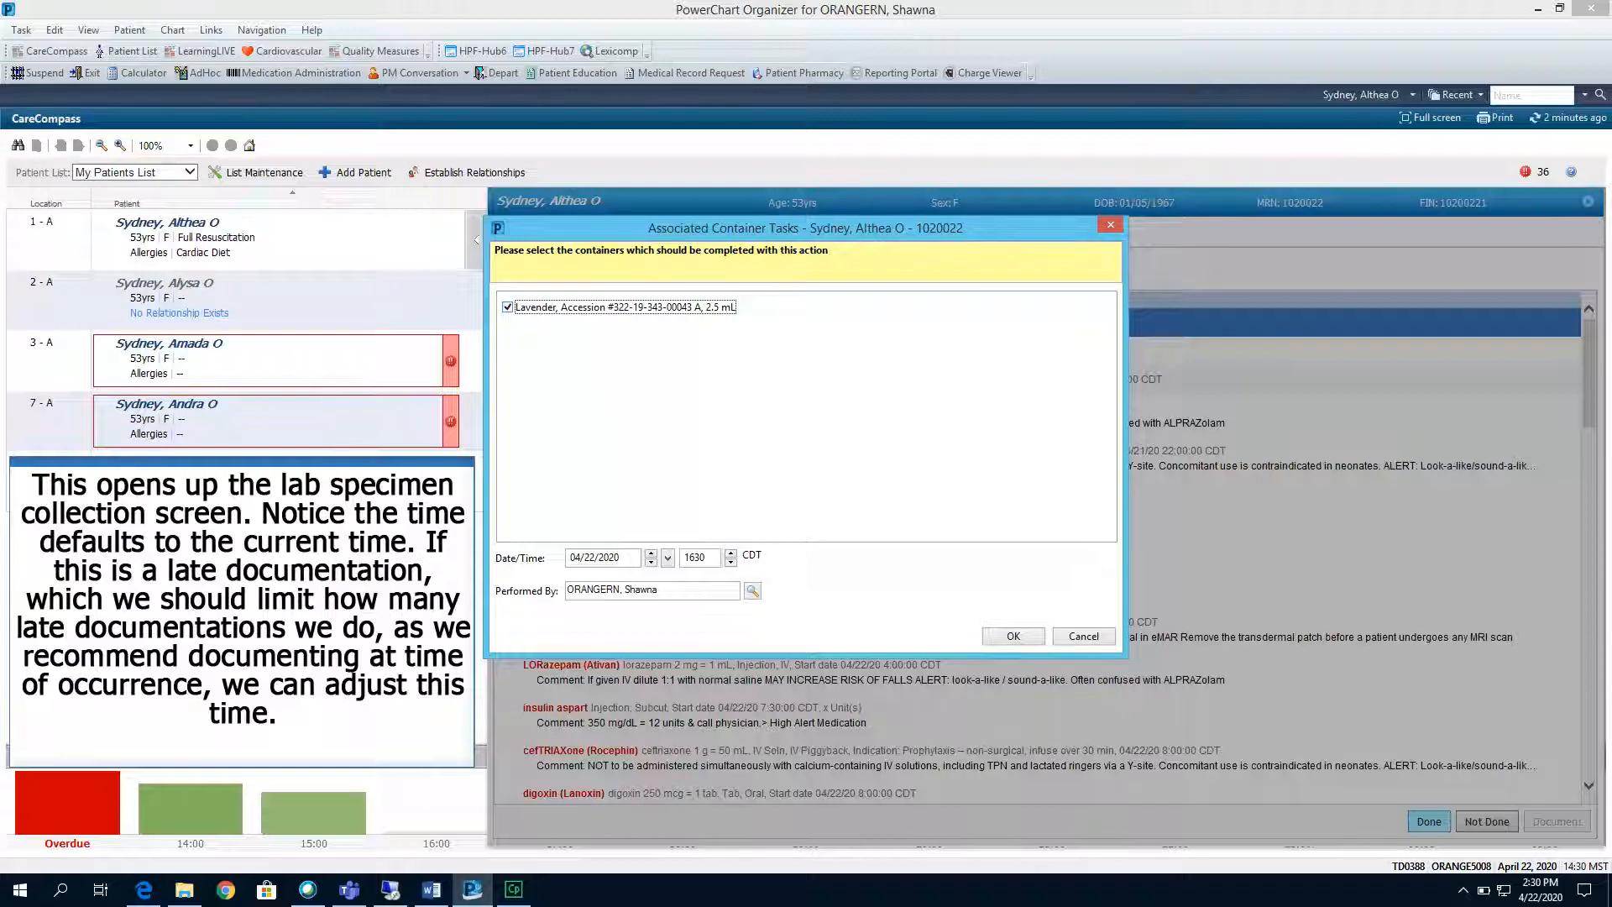
pyautogui.moveTo(707, 557); pyautogui.dragTo(694, 557)
pyautogui.write('00')
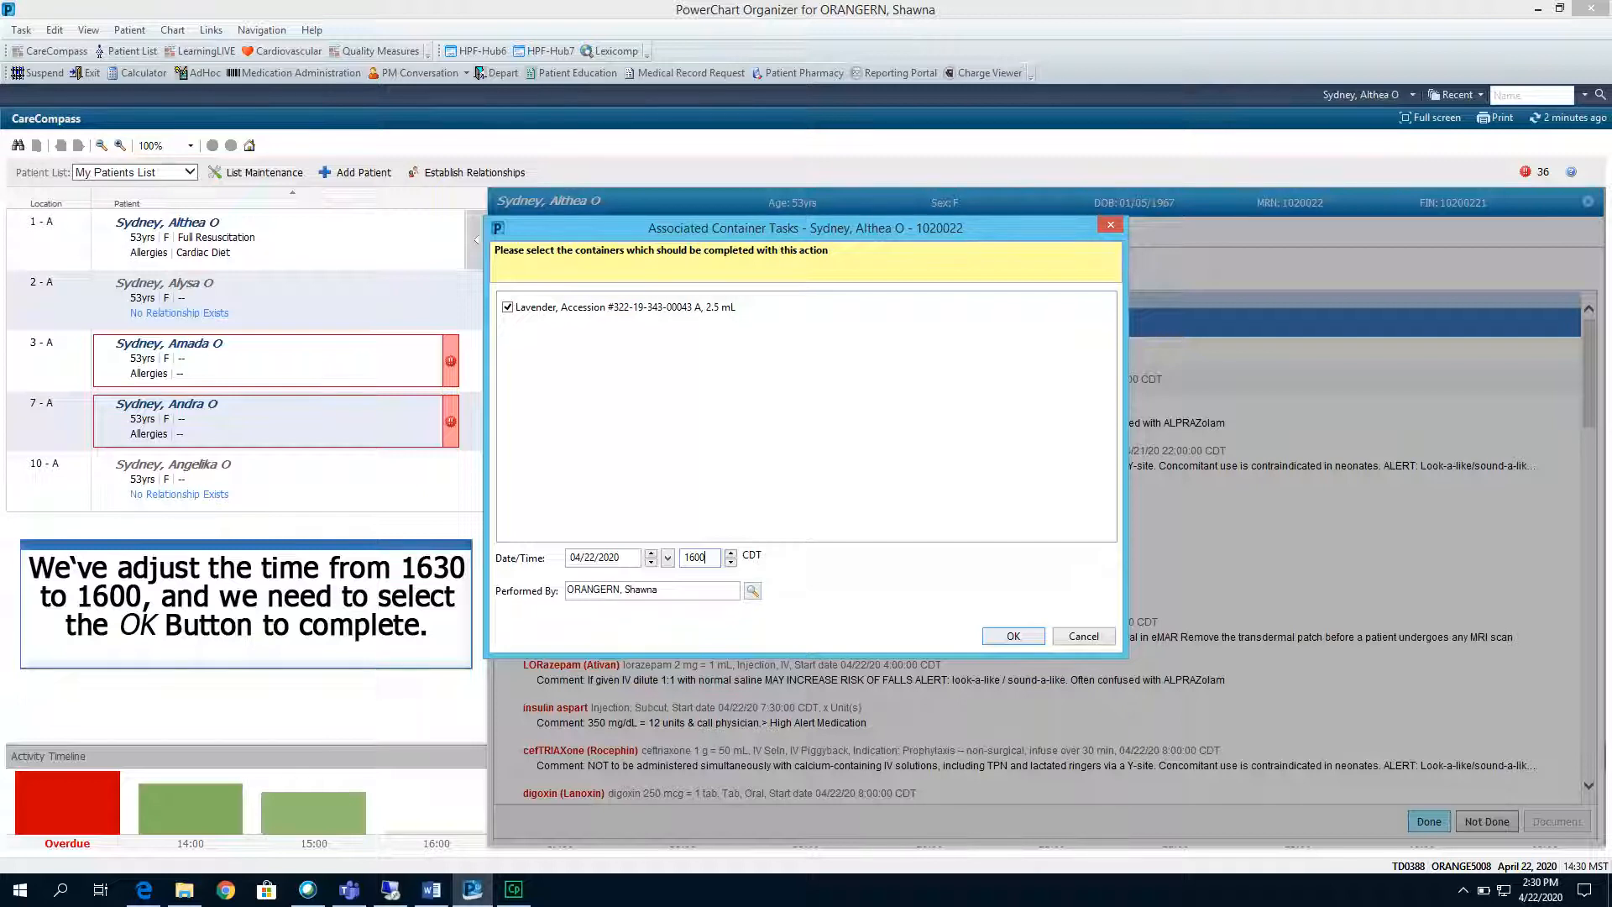
pyautogui.click(1026, 635)
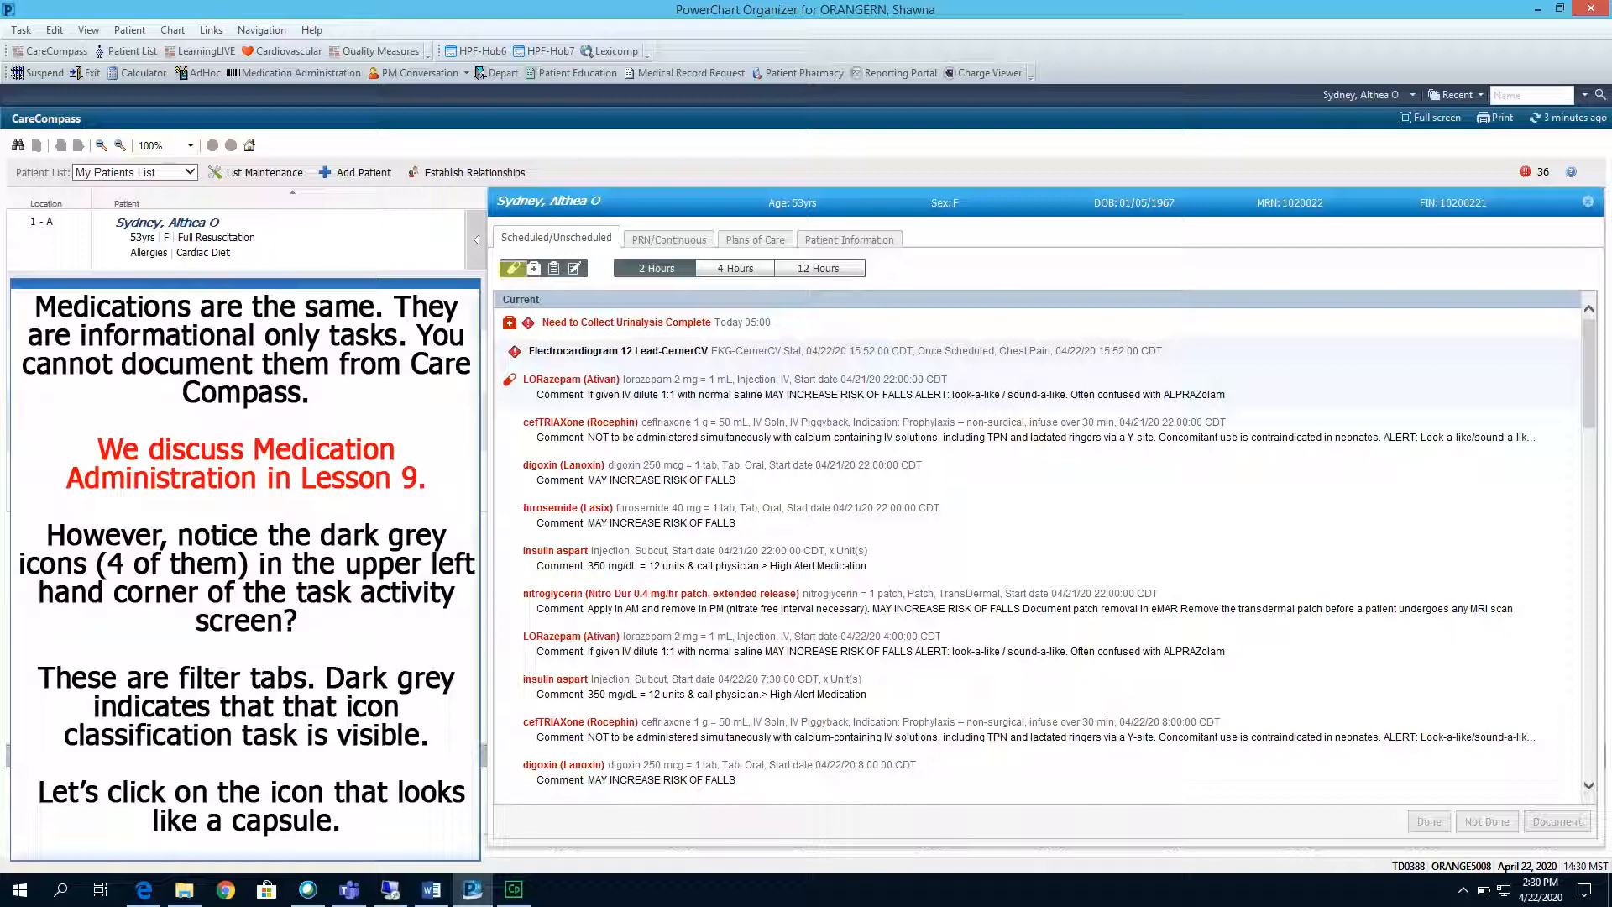
# - Hide the medication tasks and open the 04/21/20 22:00 Ambulate task for documentation, with its documentation time set to 04/21/2020 2200
pyautogui.click(513, 268)
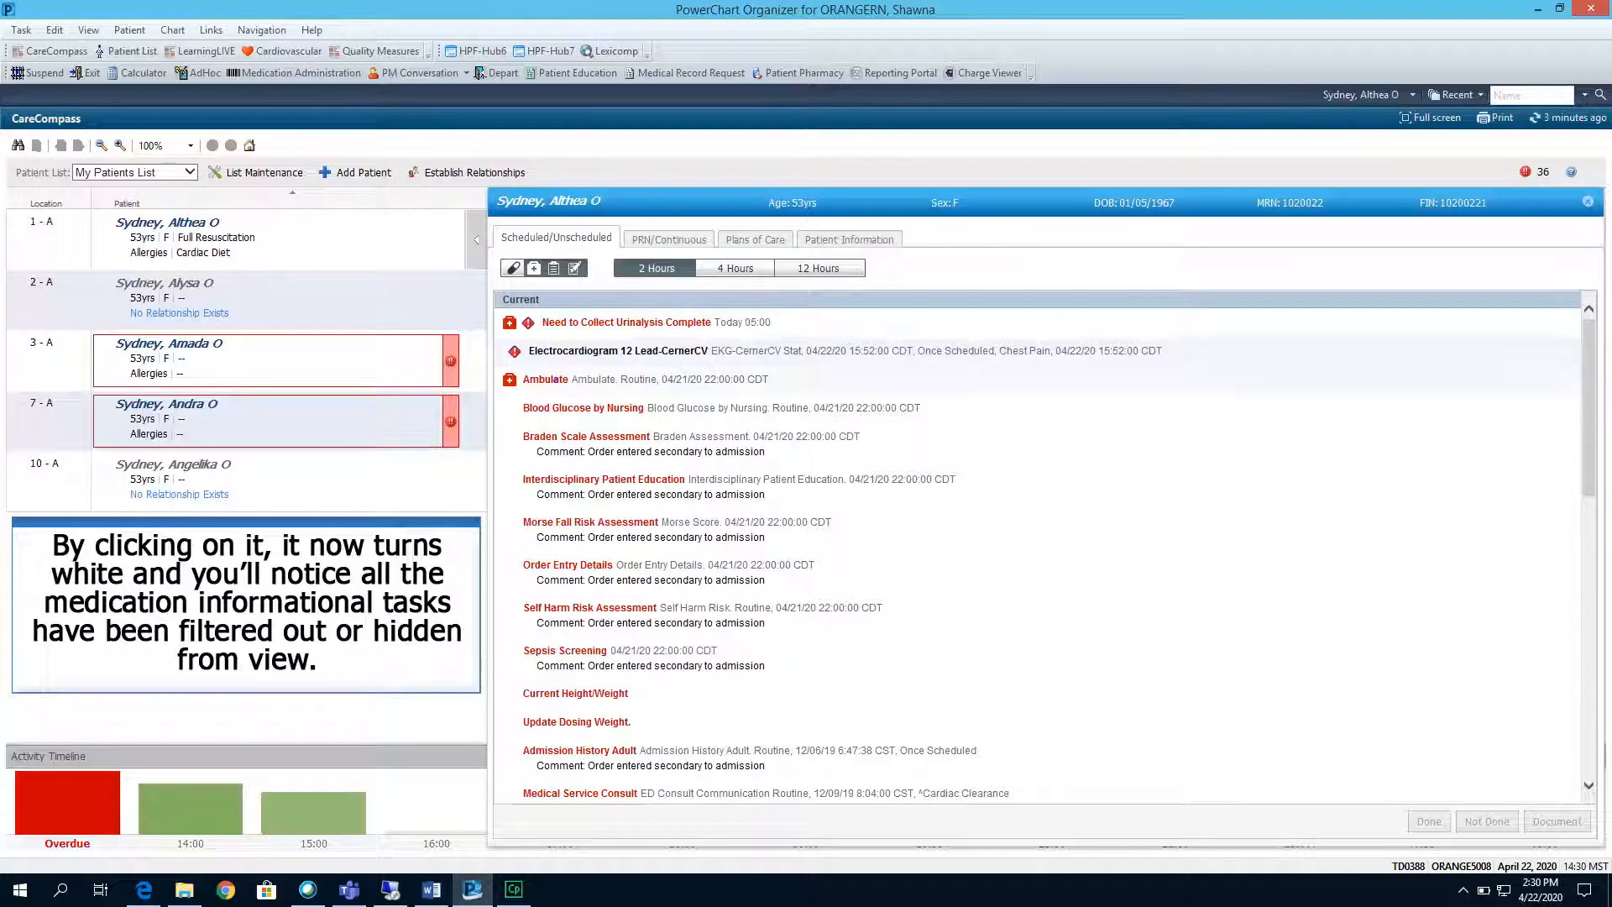
pyautogui.click(555, 379)
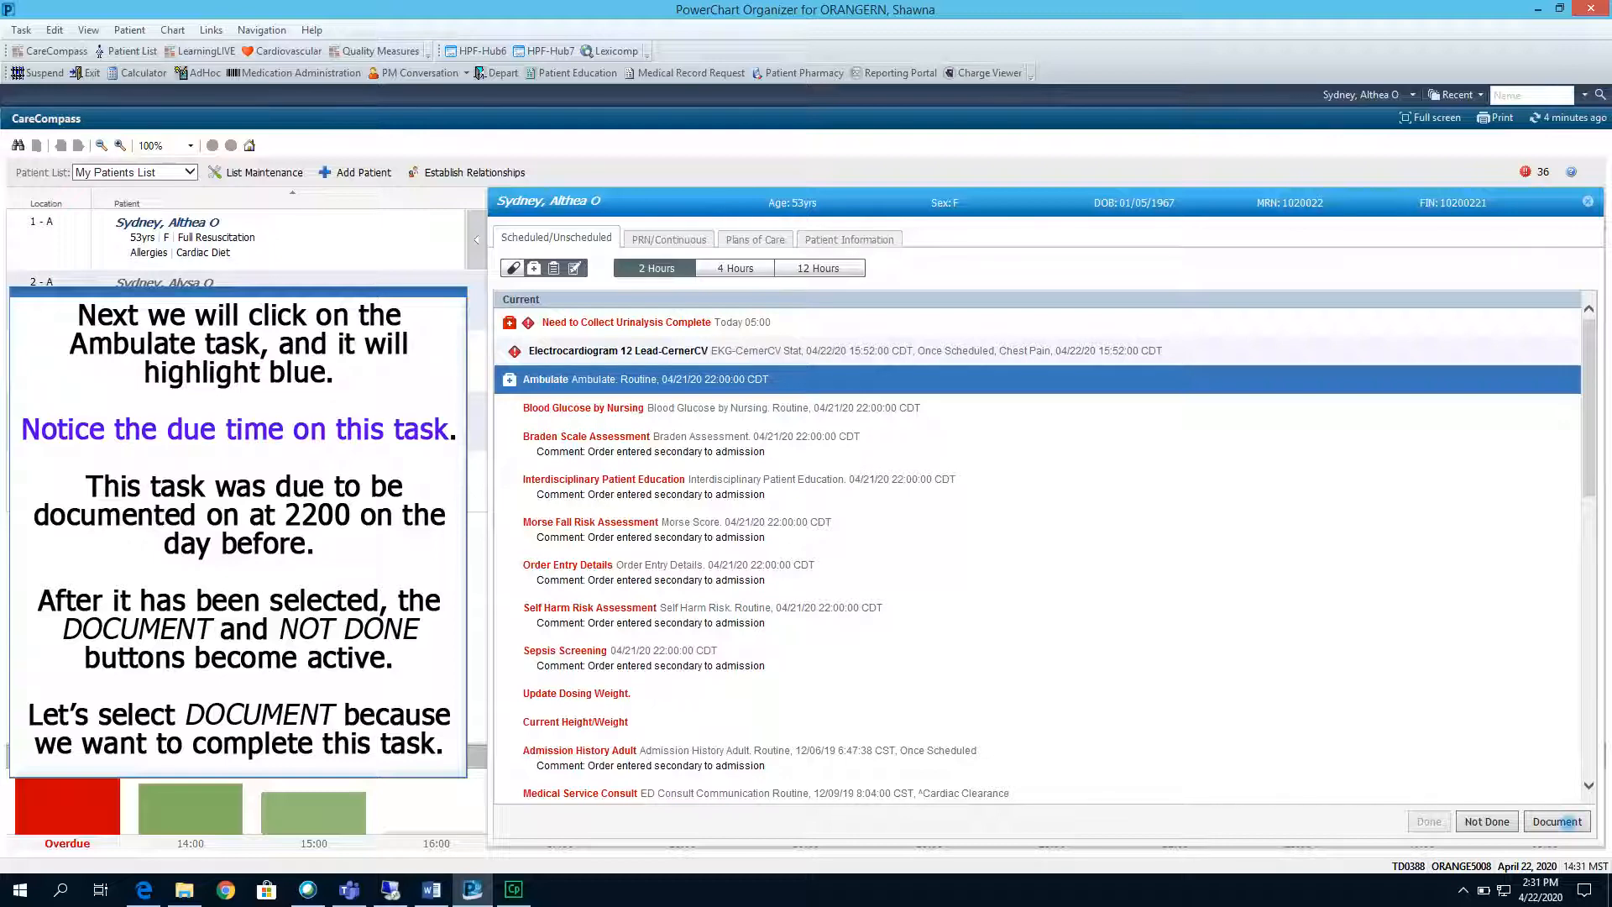
pyautogui.click(1557, 820)
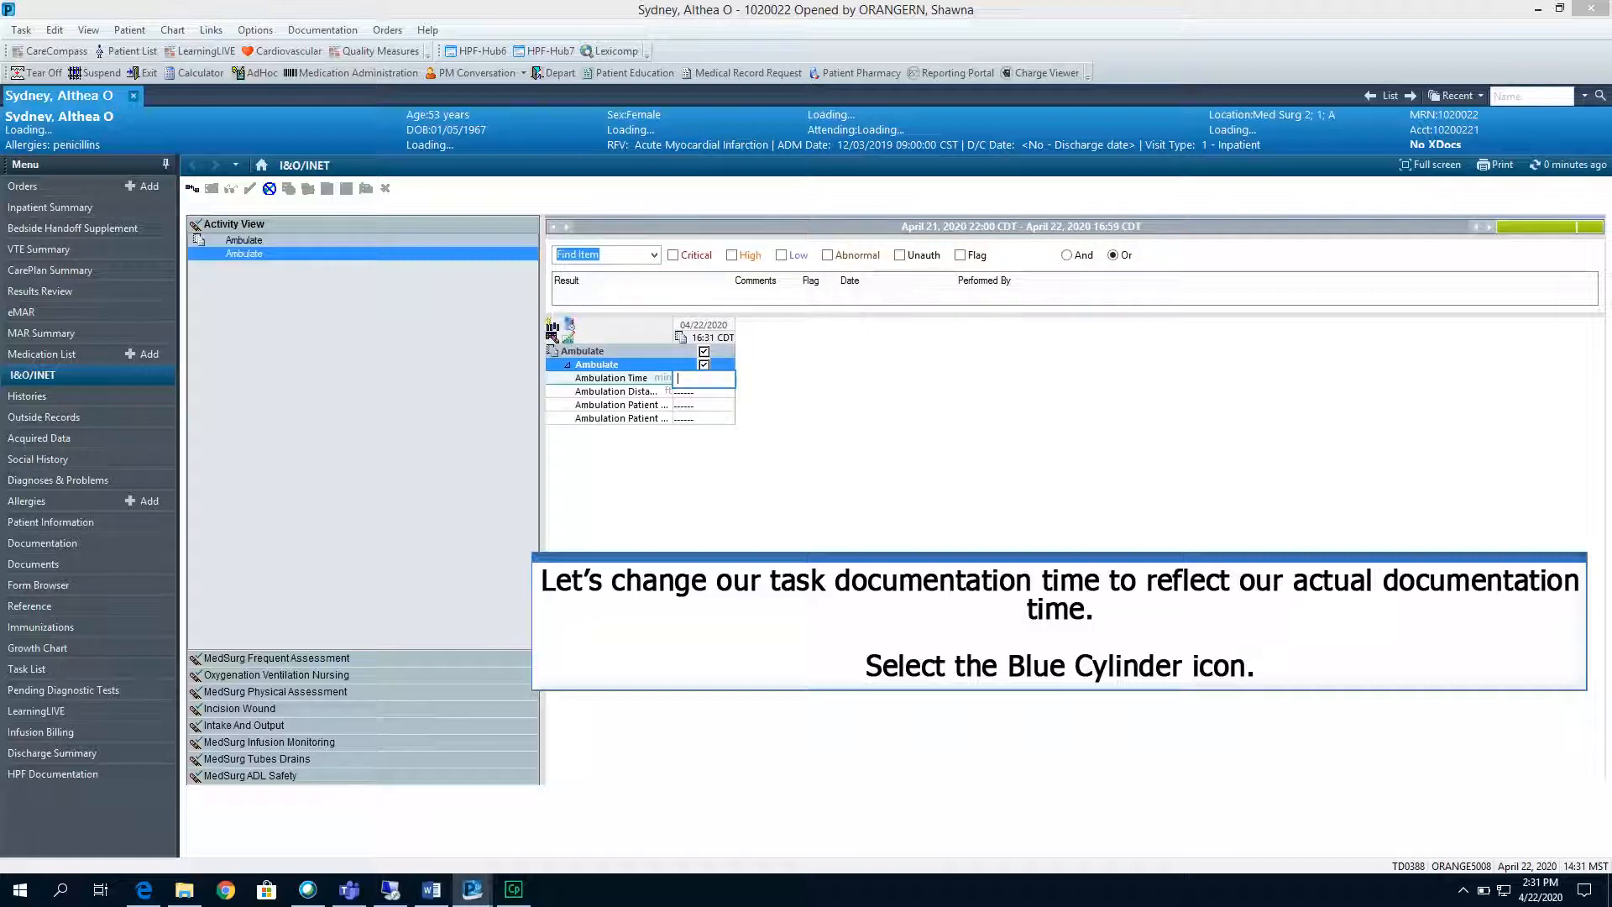
pyautogui.click(569, 324)
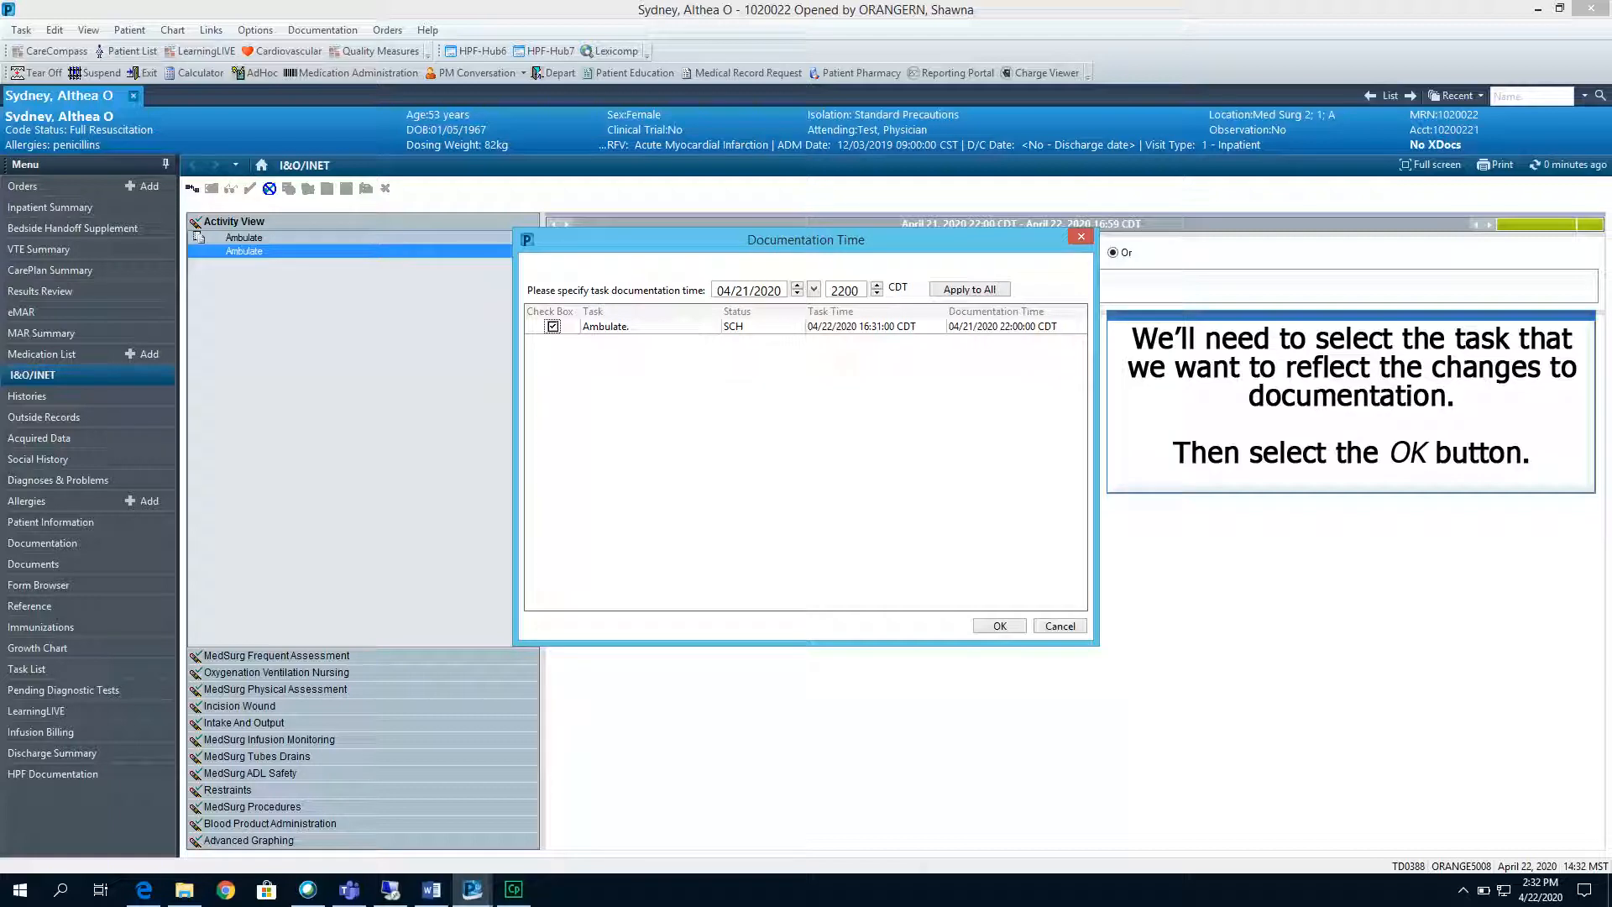
pyautogui.click(990, 625)
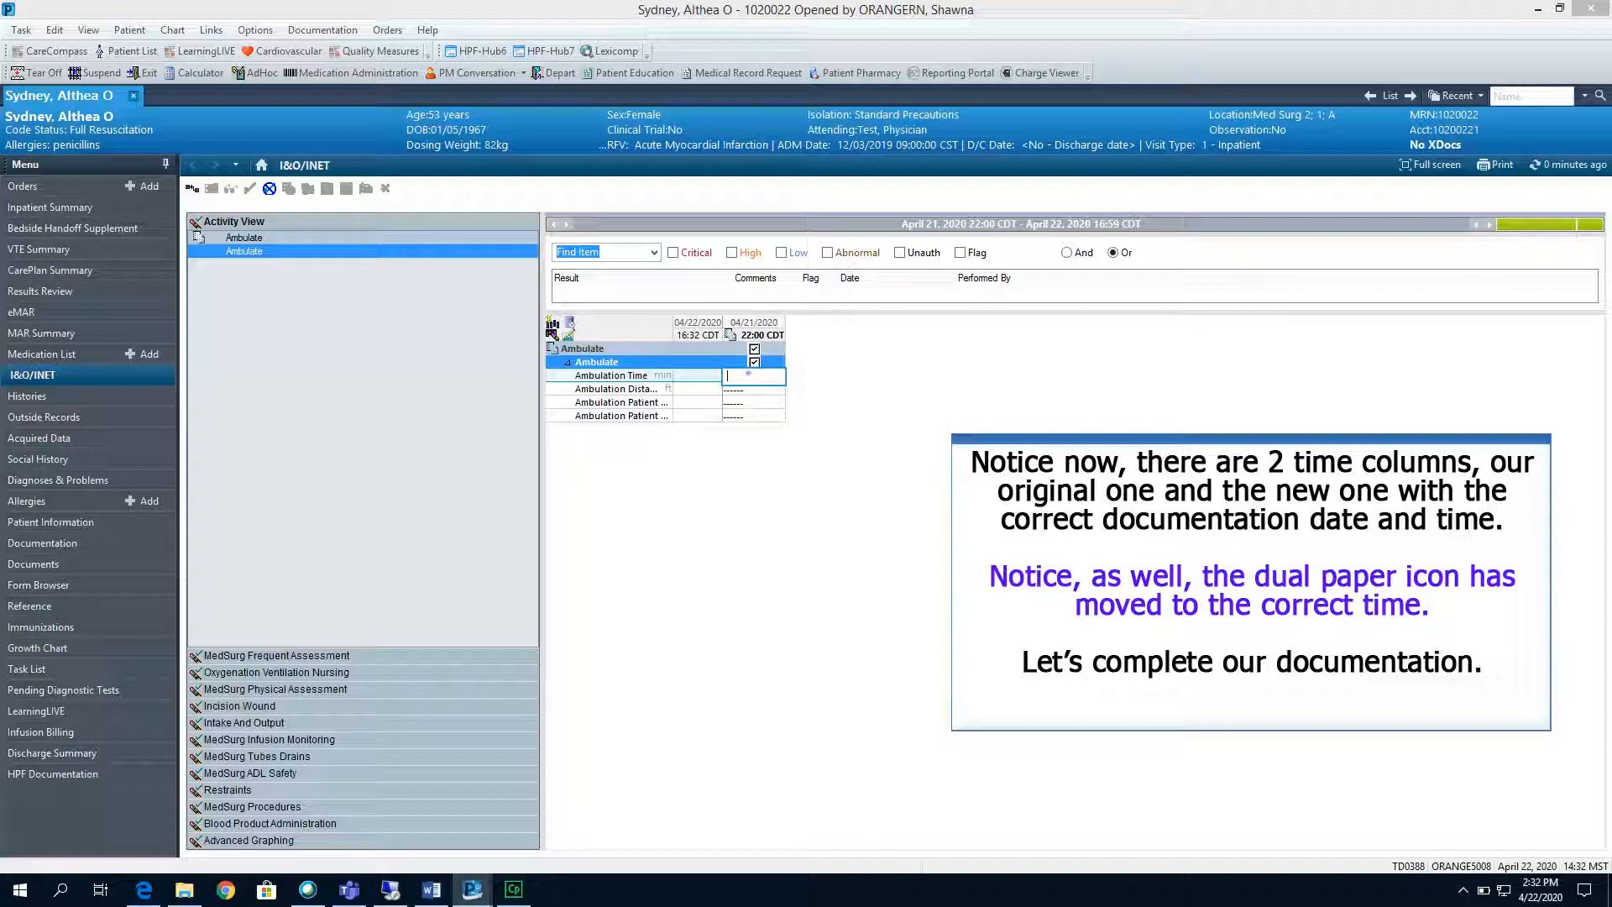
# - Chart ambulation of 5 minutes over 200 ft with Good, SOB on exertion and Fatigue as patient responses, and sign the documentation
pyautogui.write('5')
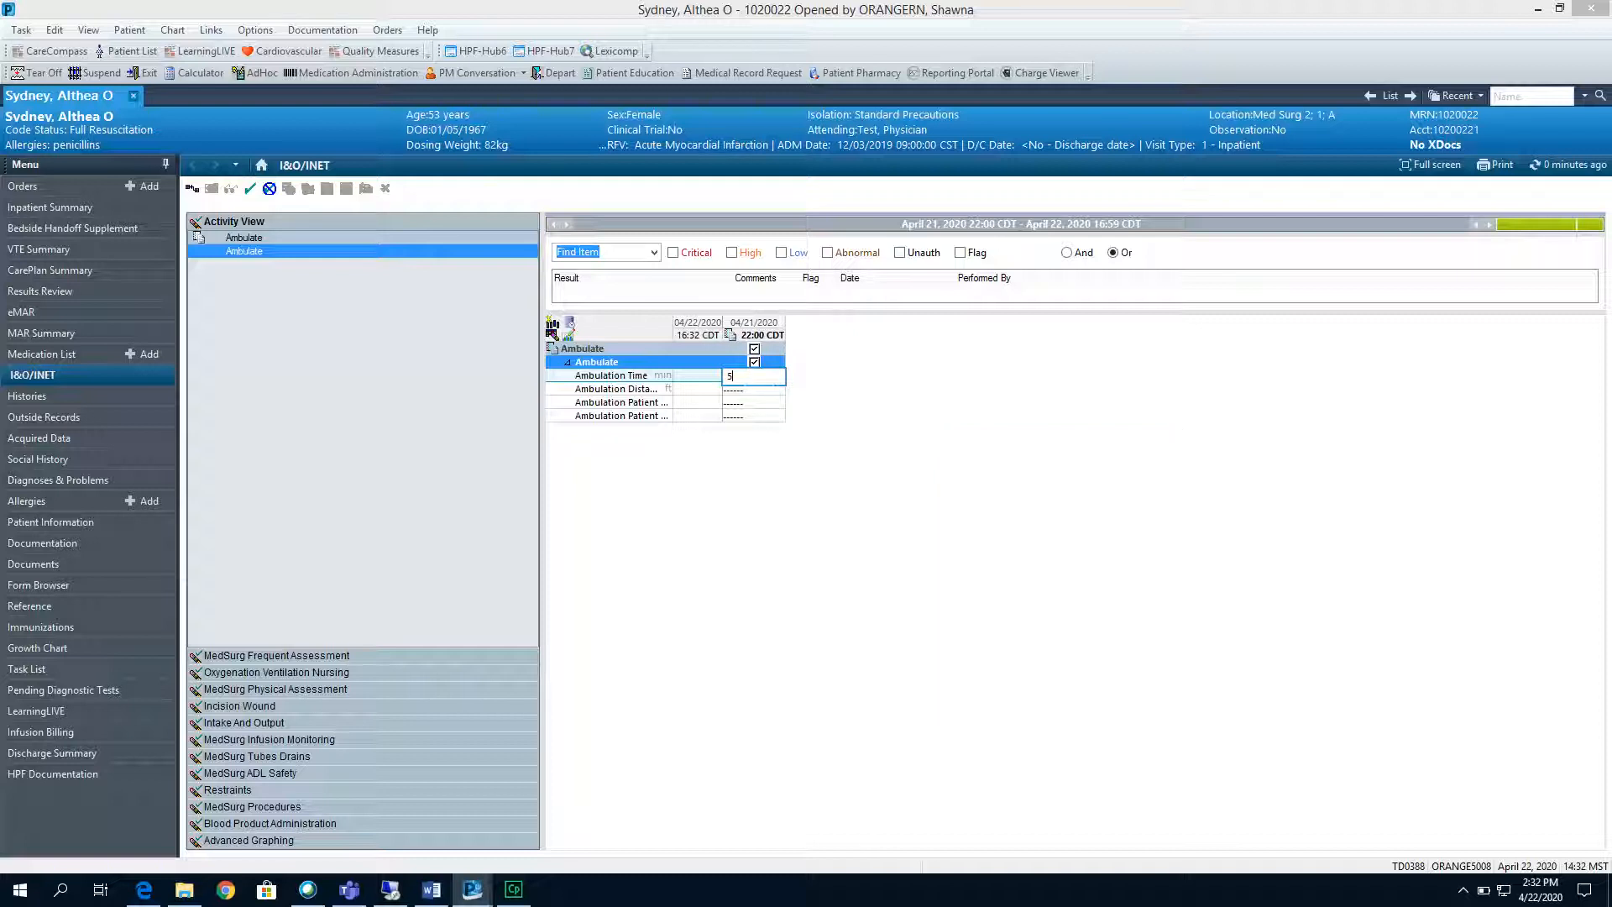
pyautogui.press('Return')
pyautogui.write('200')
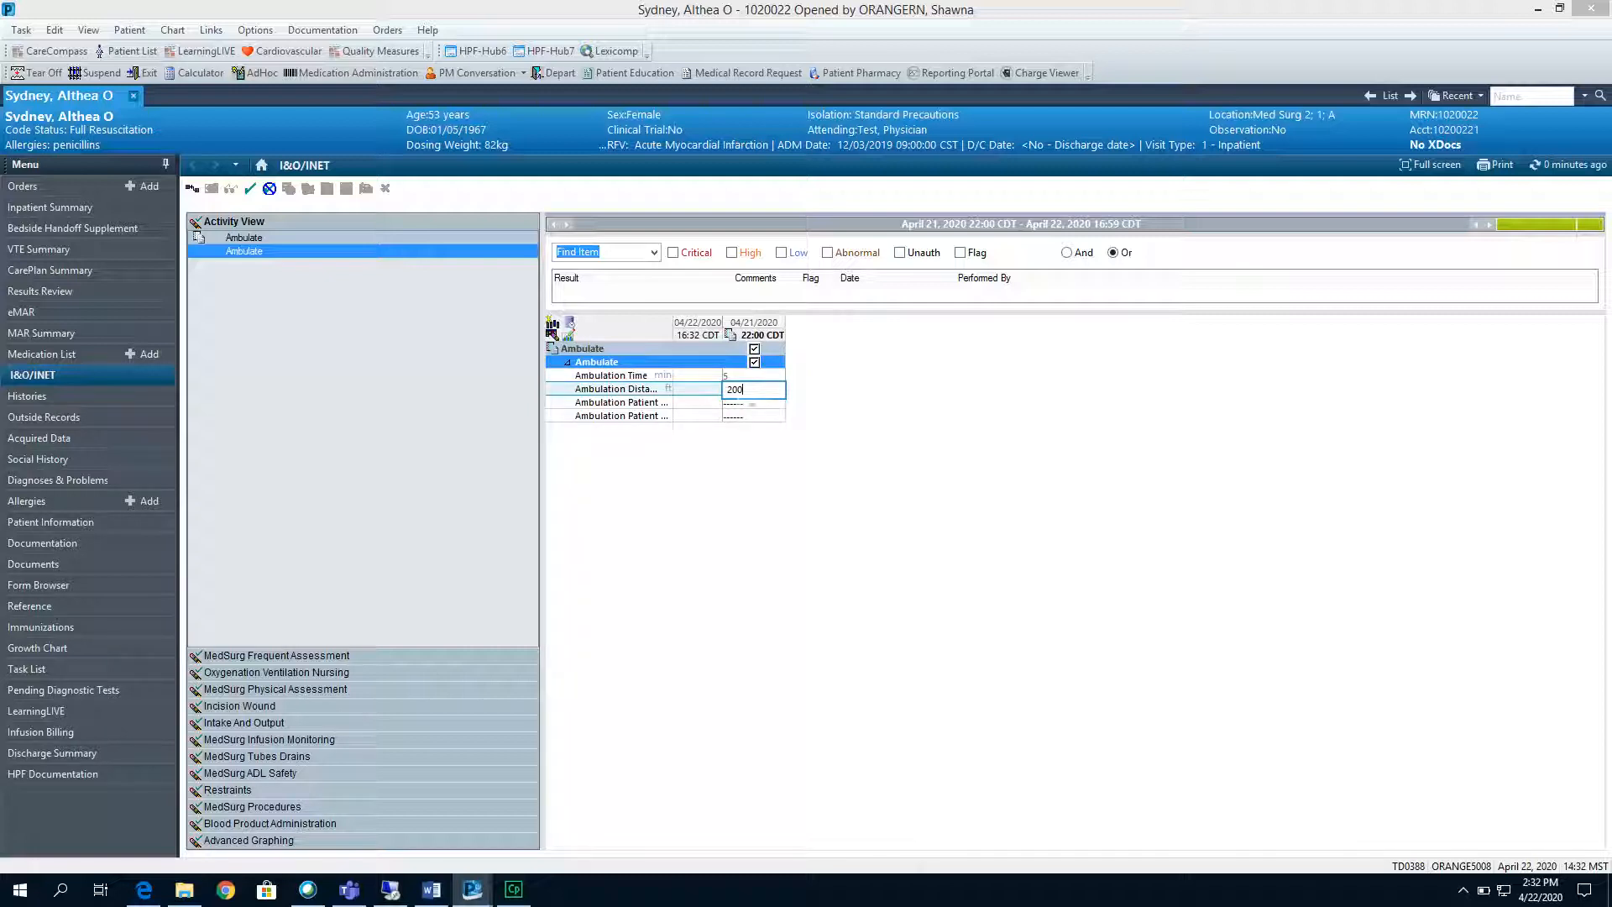
pyautogui.press('Return')
pyautogui.press('Return')
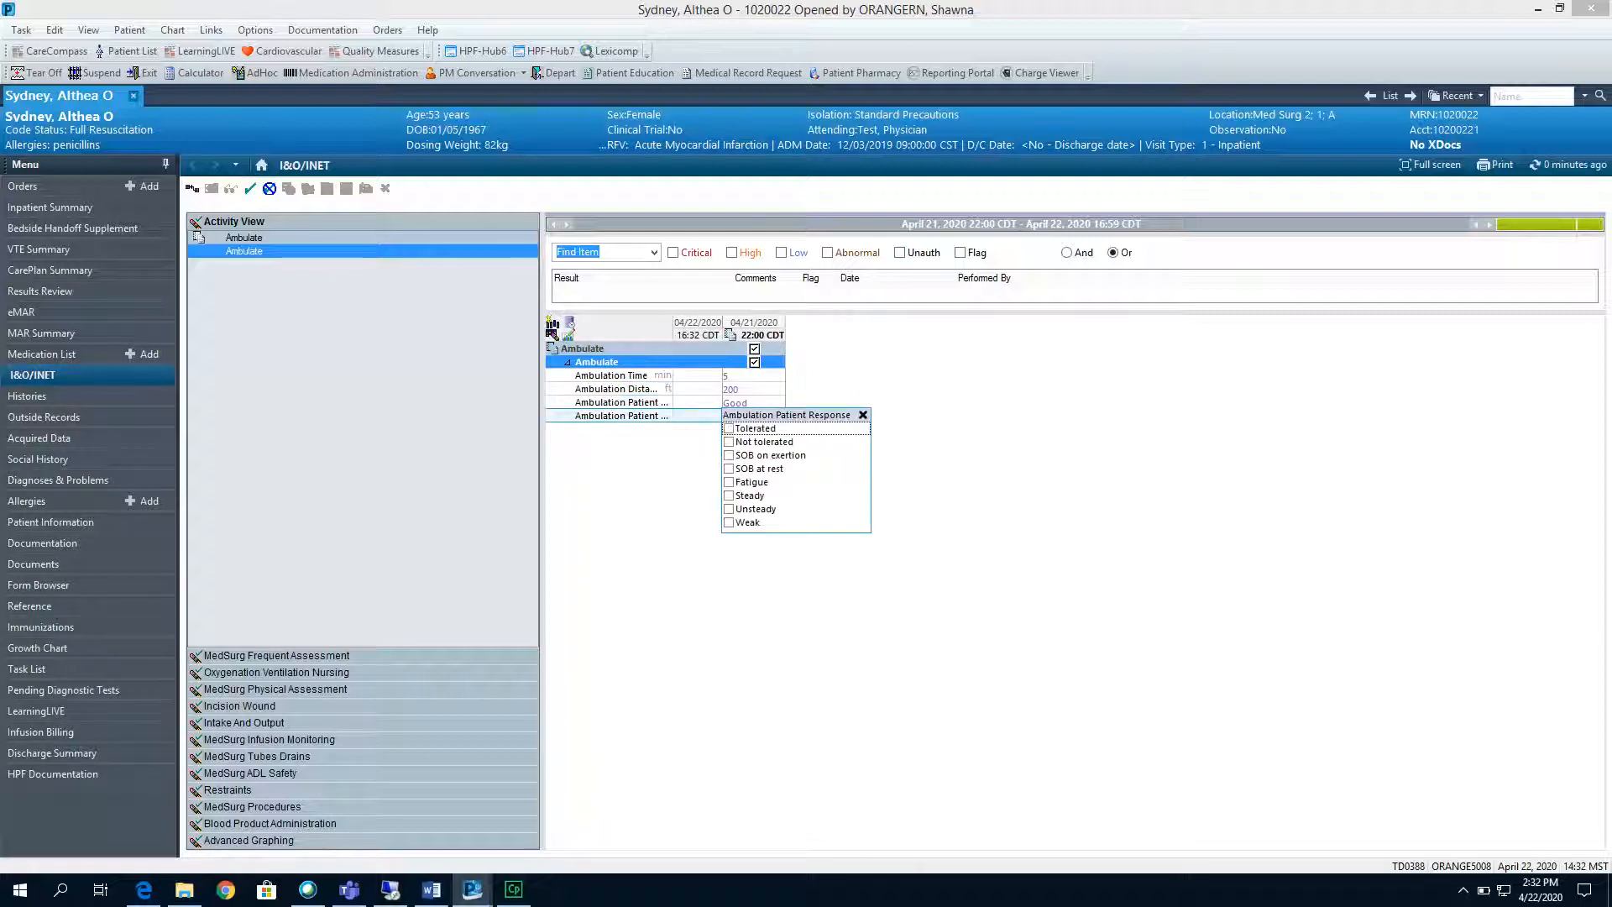
pyautogui.click(729, 455)
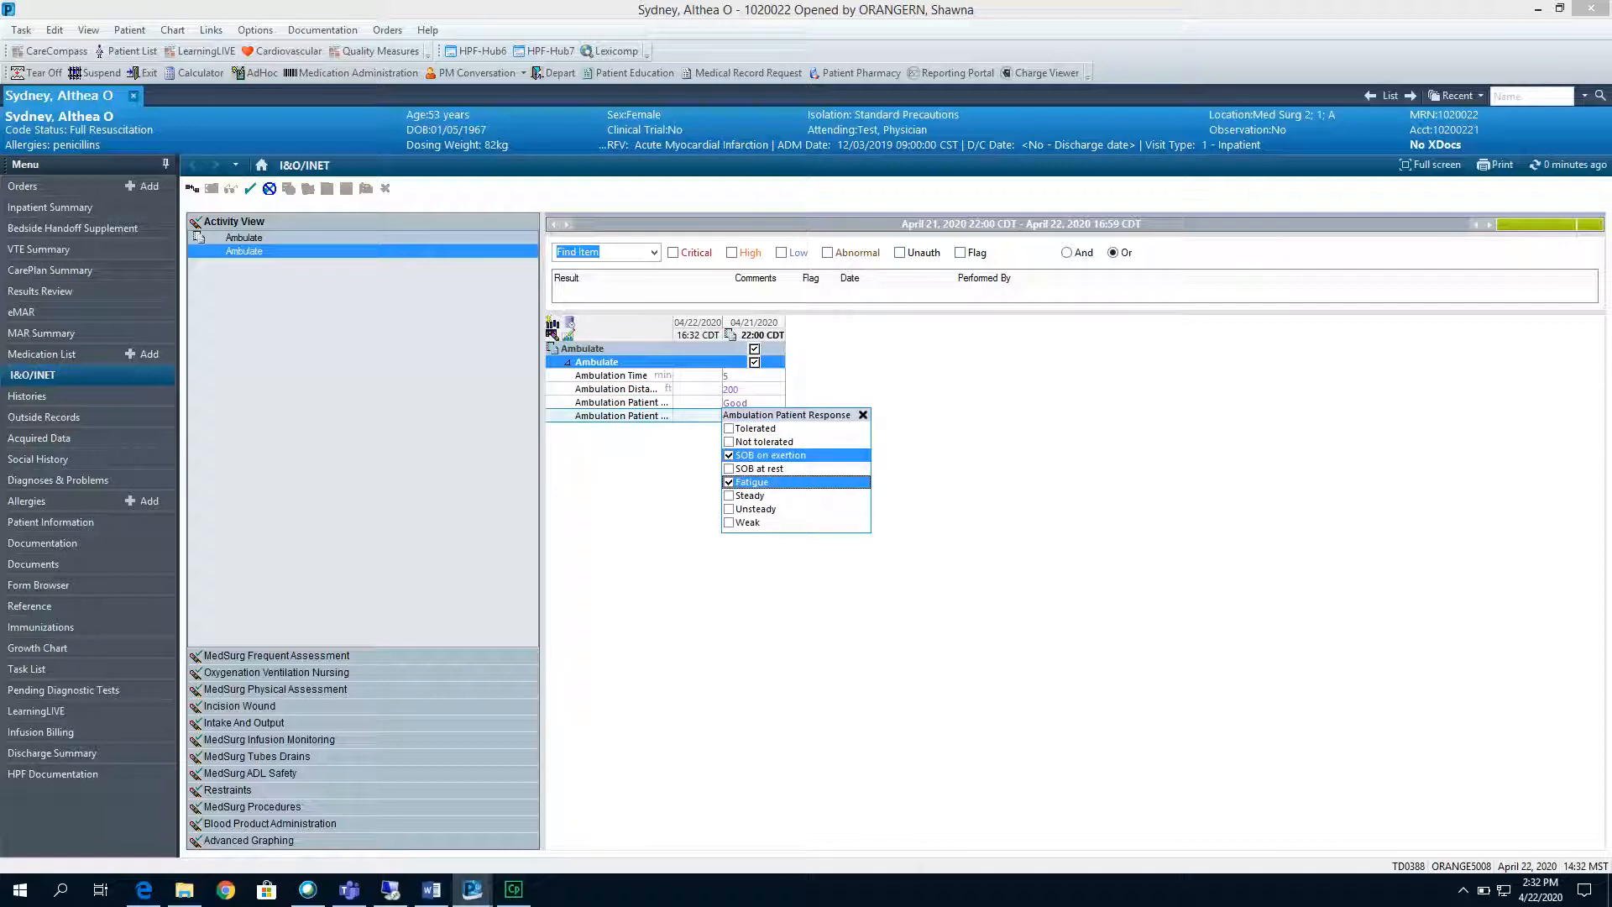
pyautogui.click(691, 485)
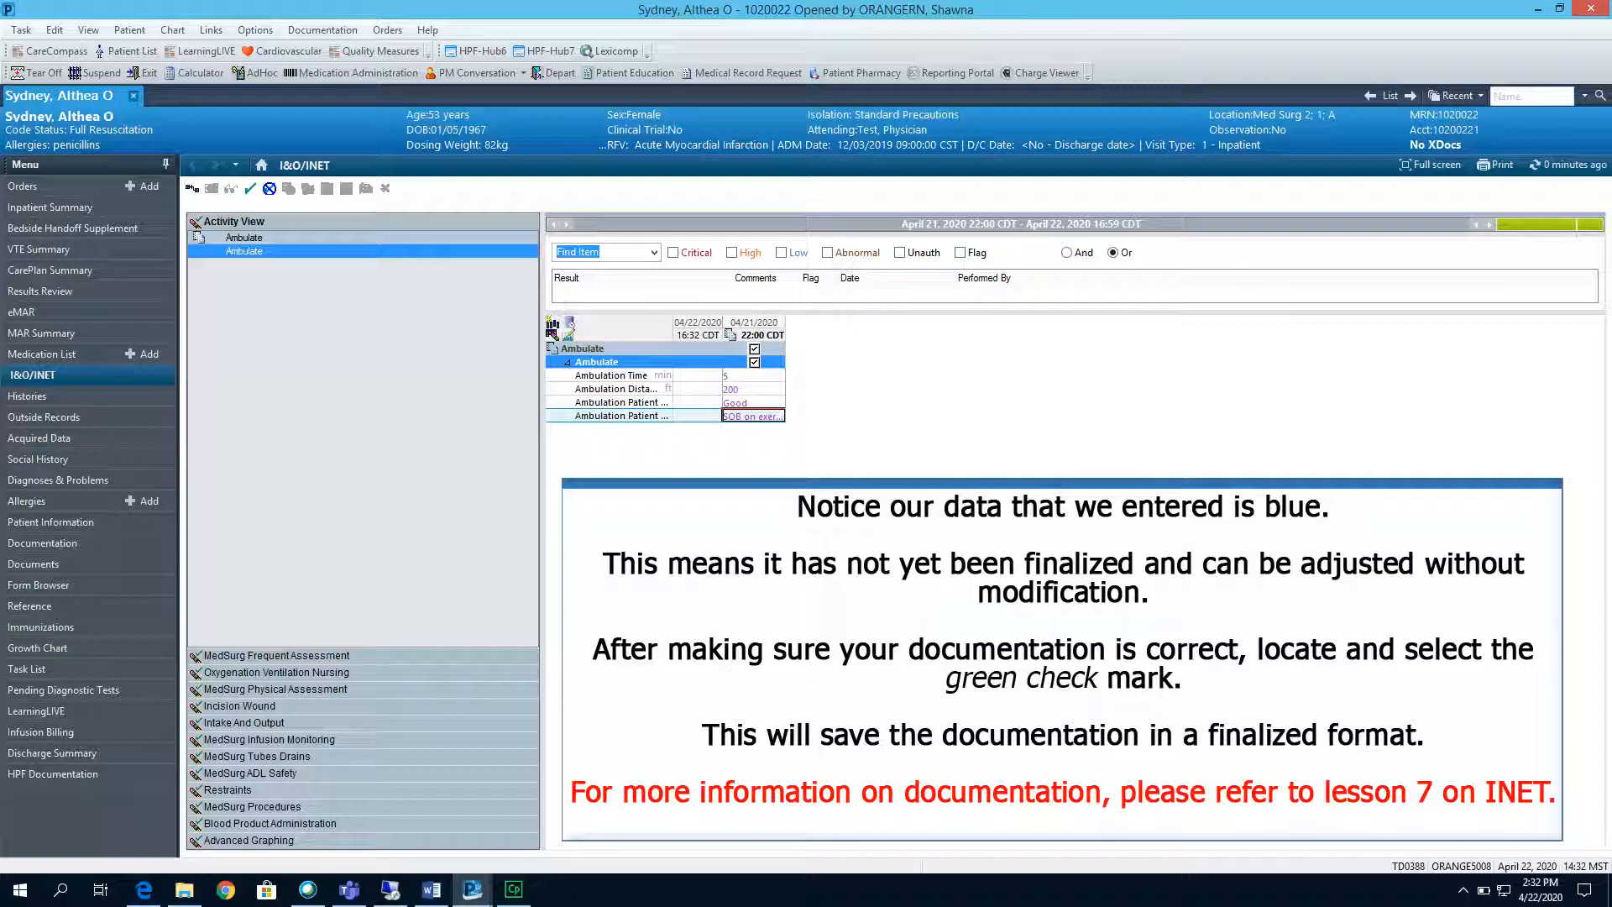
pyautogui.click(249, 188)
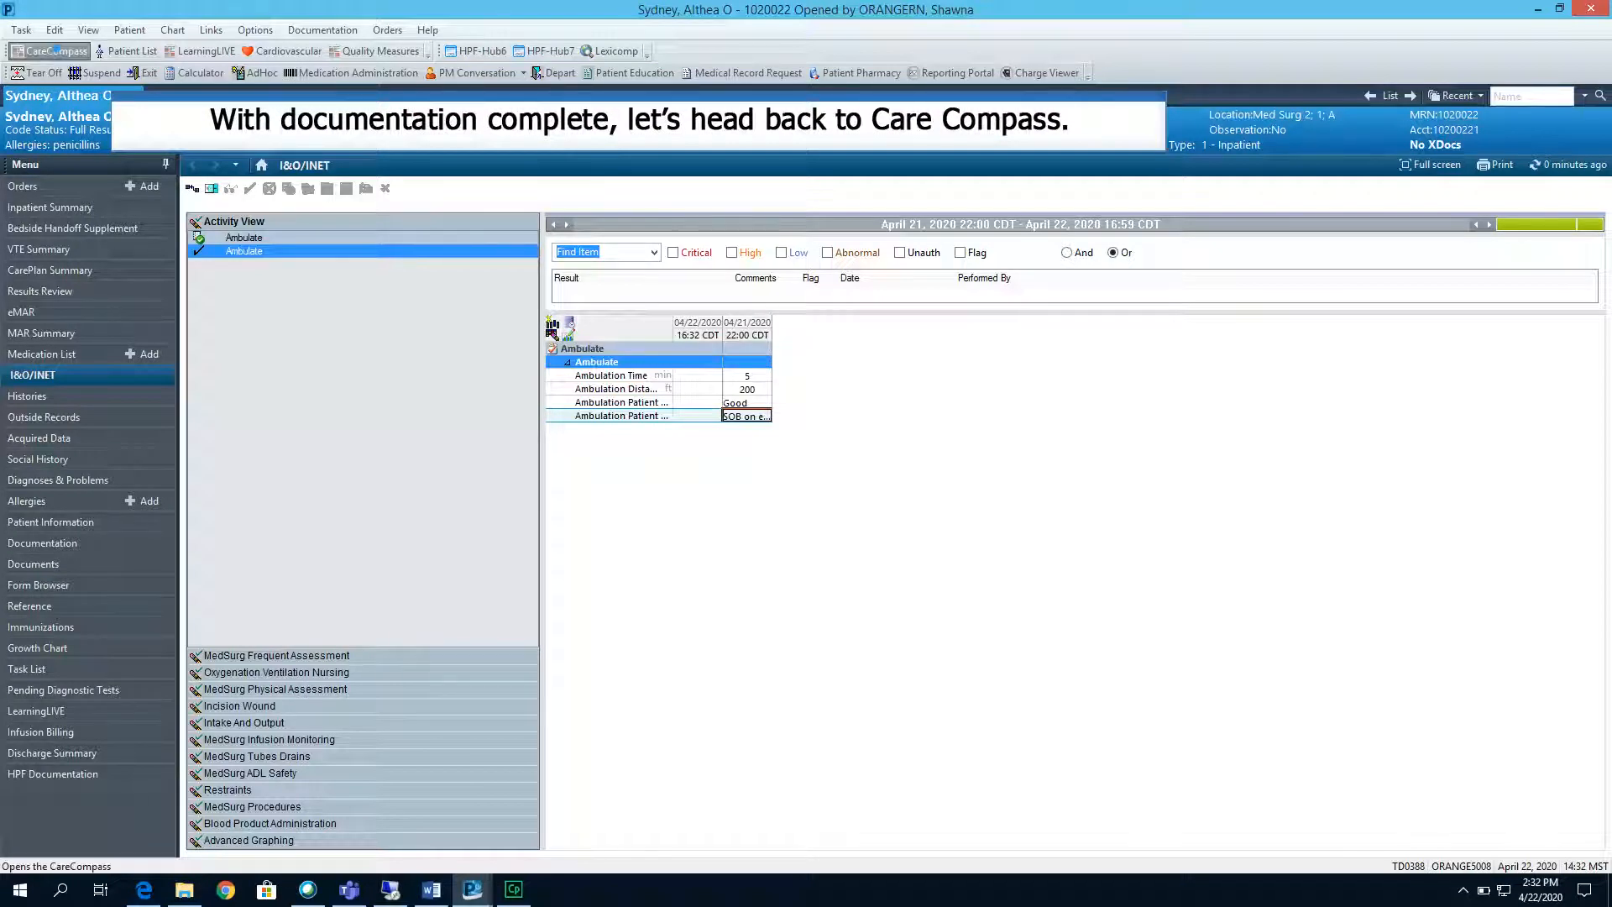
# - Return to CareCompass, refresh the patient list and reopen the task view for the patient in 1-A
pyautogui.click(57, 50)
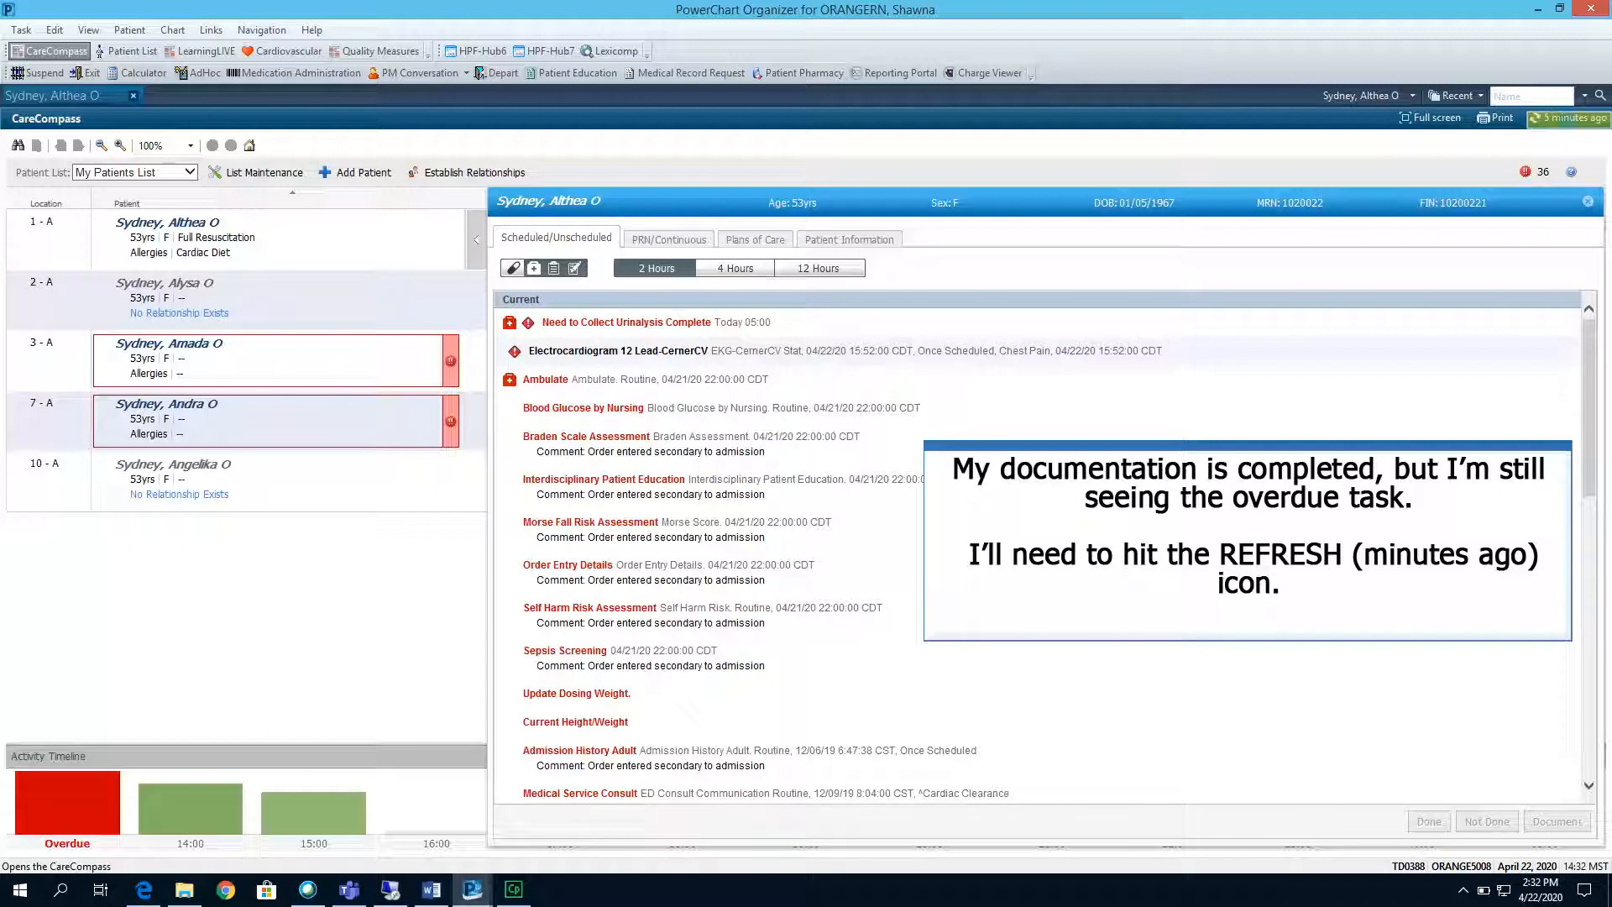
pyautogui.click(1567, 117)
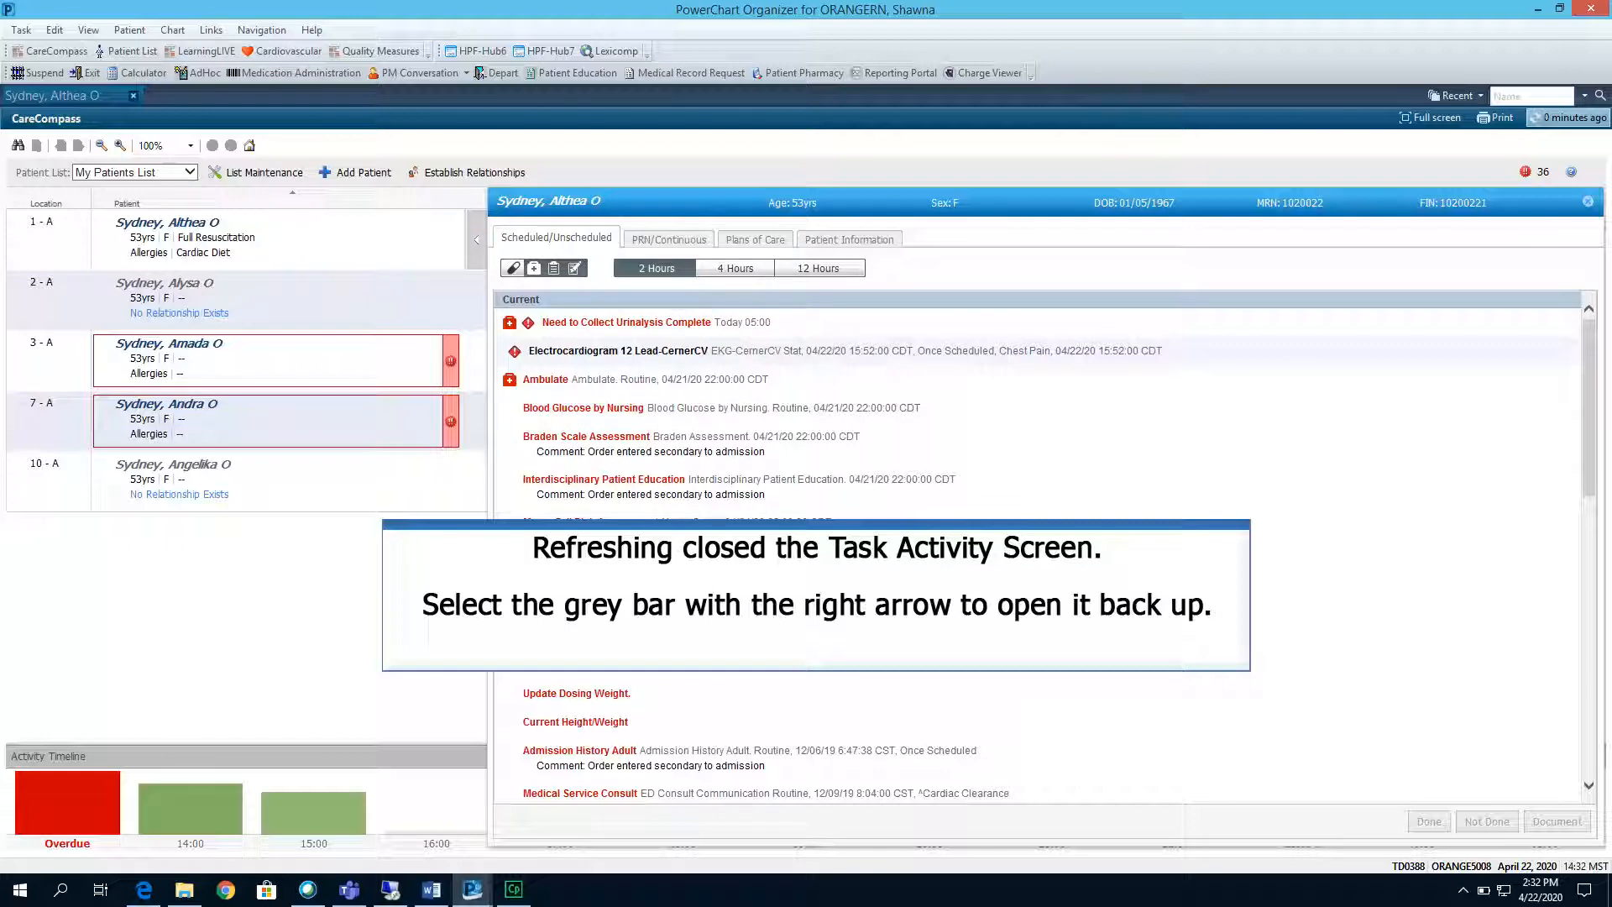
pyautogui.click(476, 240)
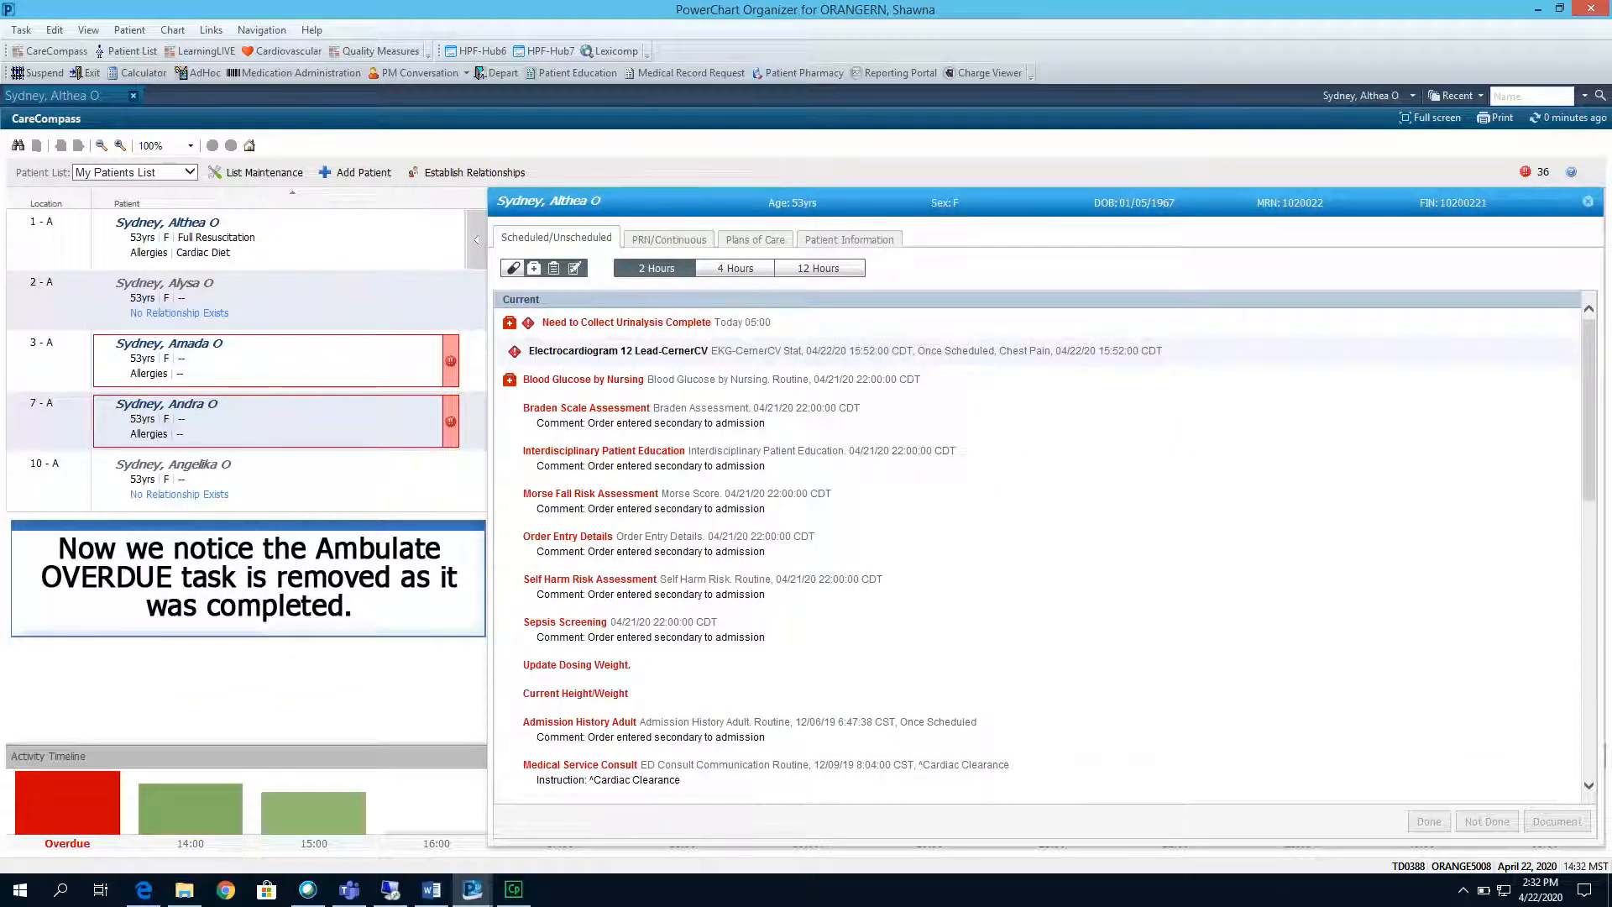
# - Document the Update Dosing Weight and Current Height/Weight tasks together, with height 160 cm and current weight 78 kg, and delete the weight alert
pyautogui.click(597, 665)
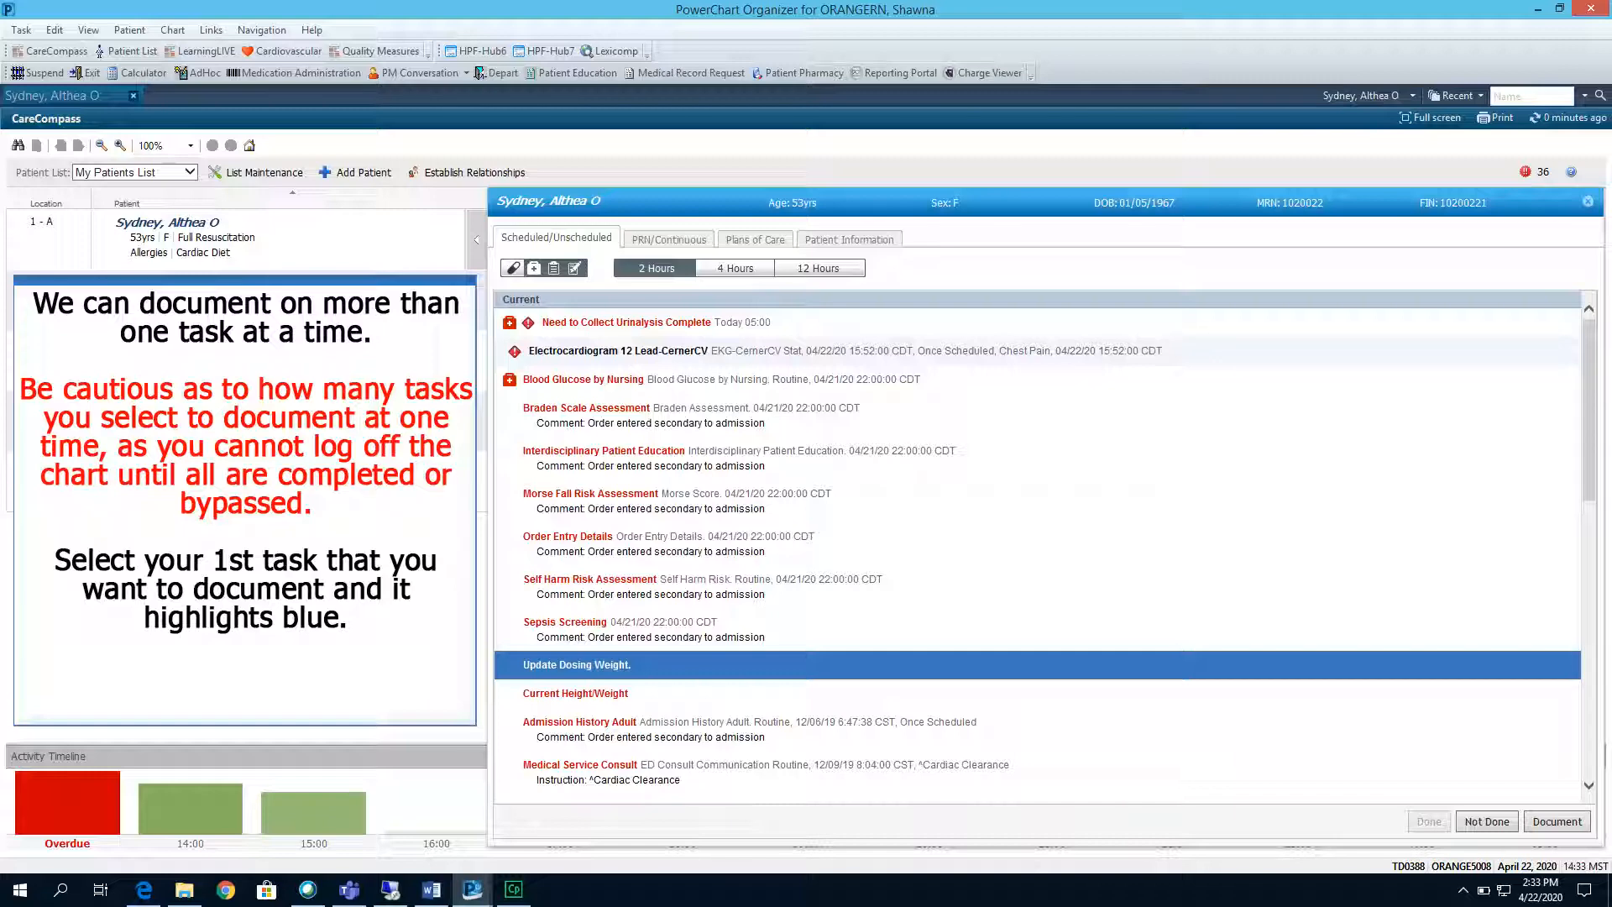
pyautogui.keyDown('ctrl'); pyautogui.click(600, 690); pyautogui.keyUp('ctrl')
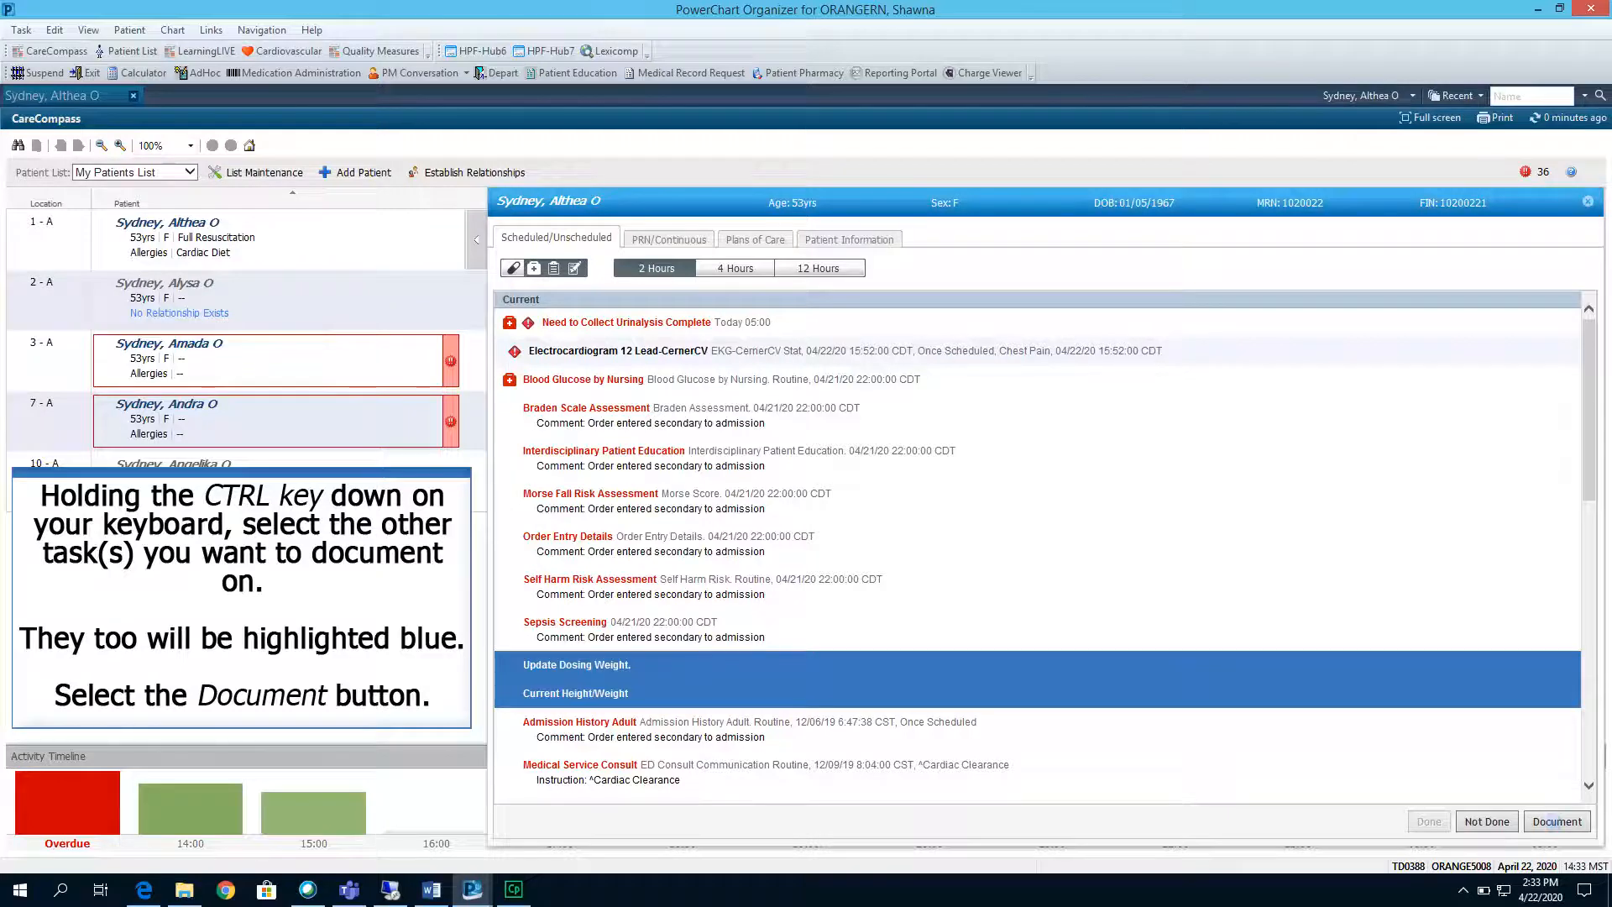
pyautogui.click(1555, 821)
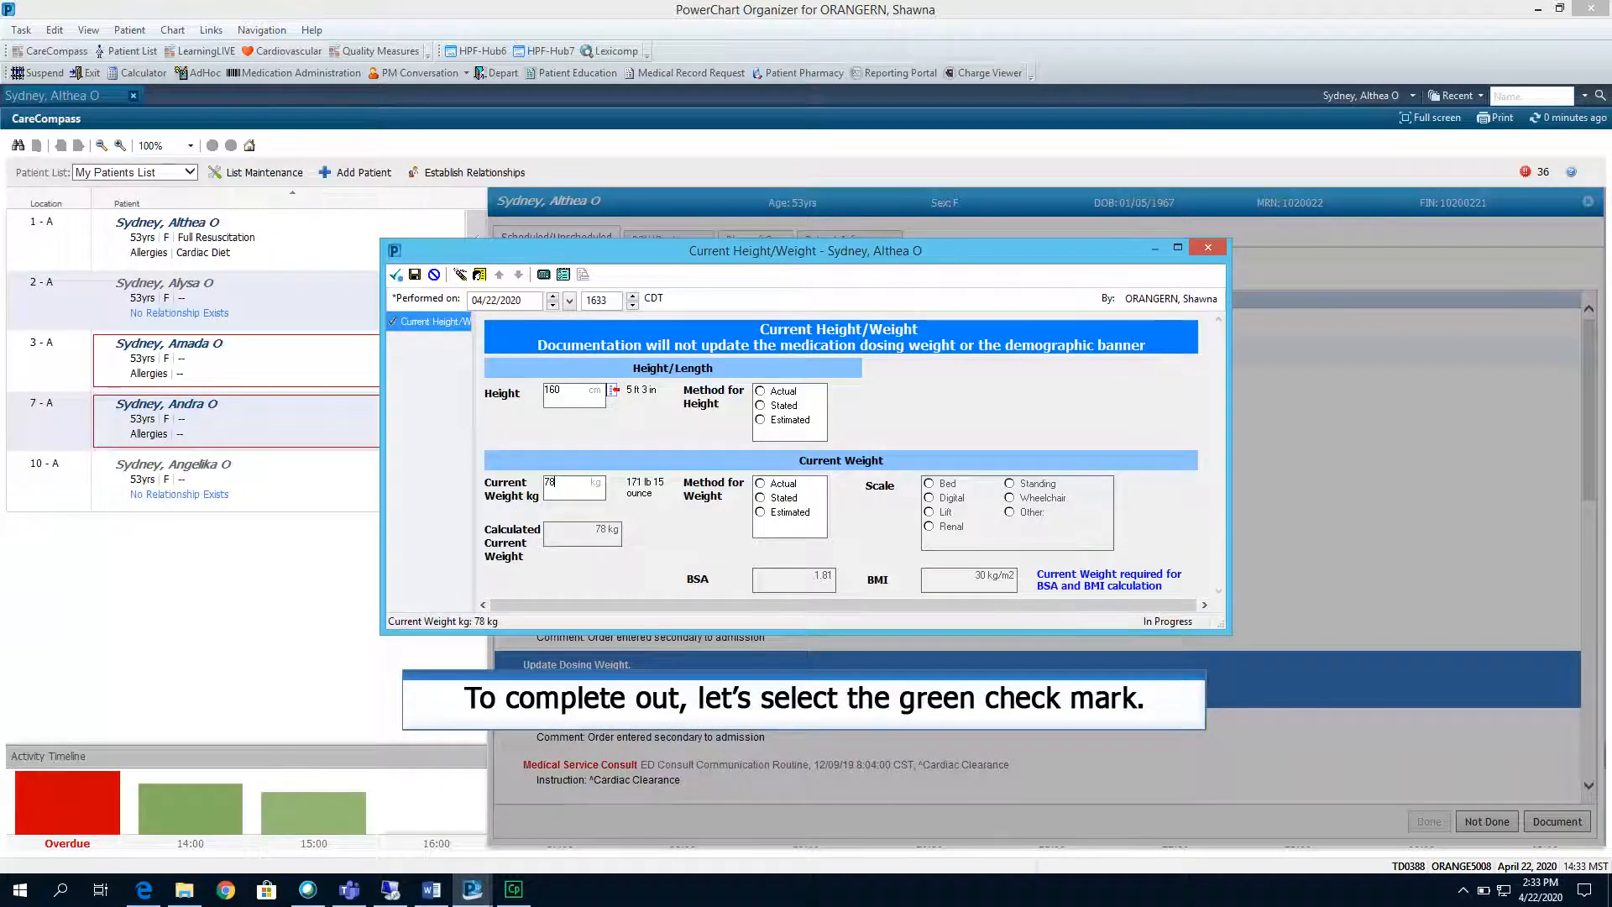
pyautogui.click(394, 273)
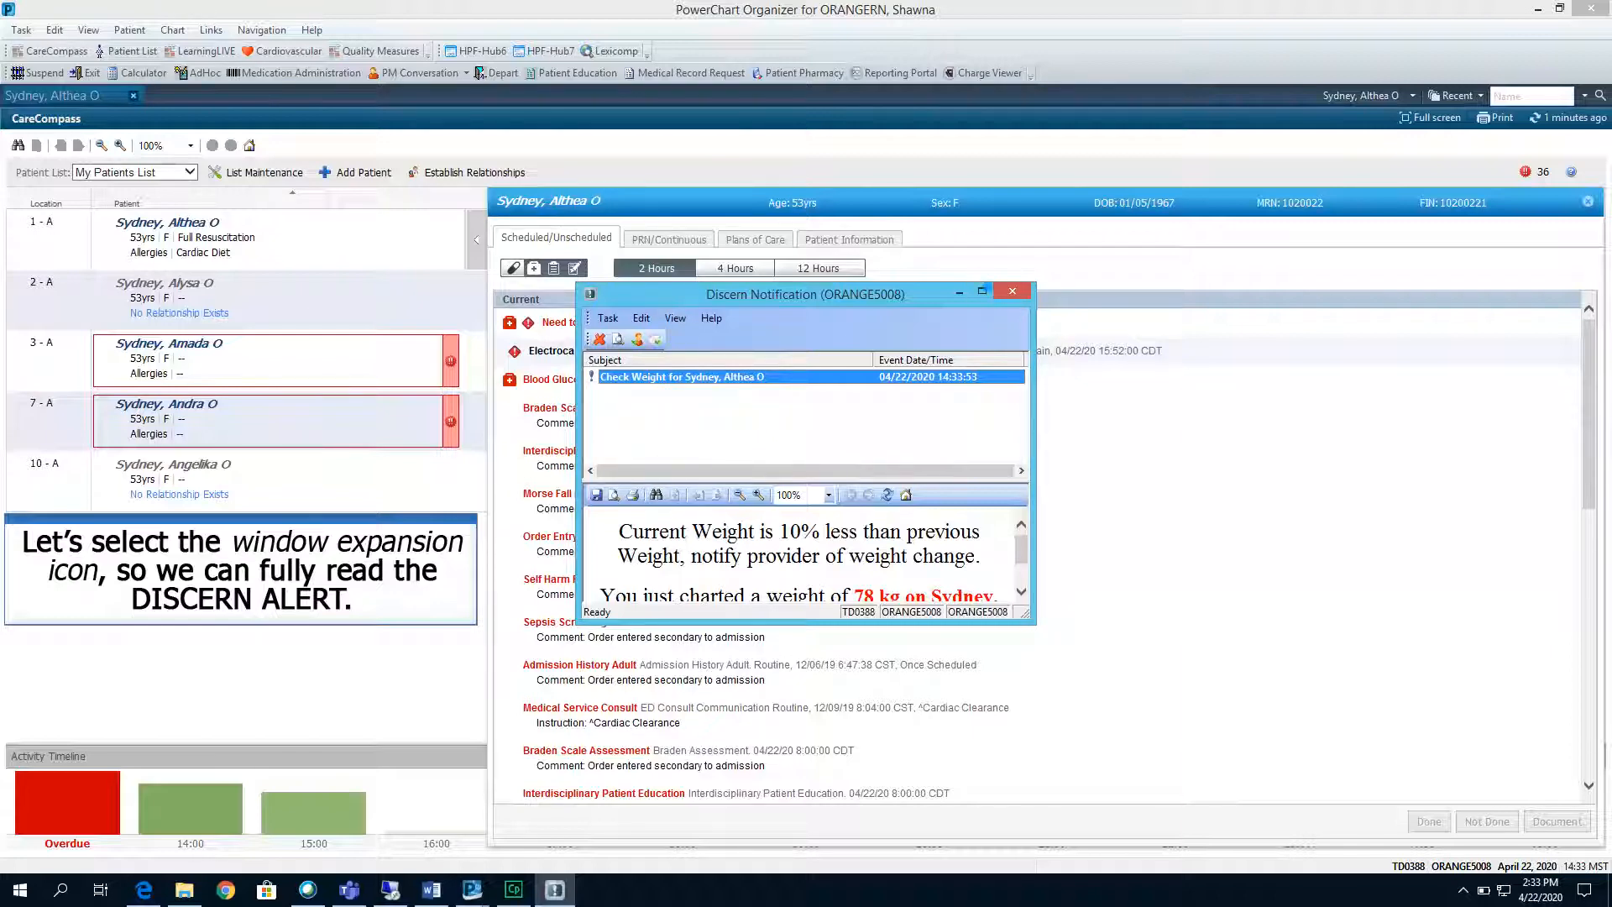
pyautogui.click(982, 290)
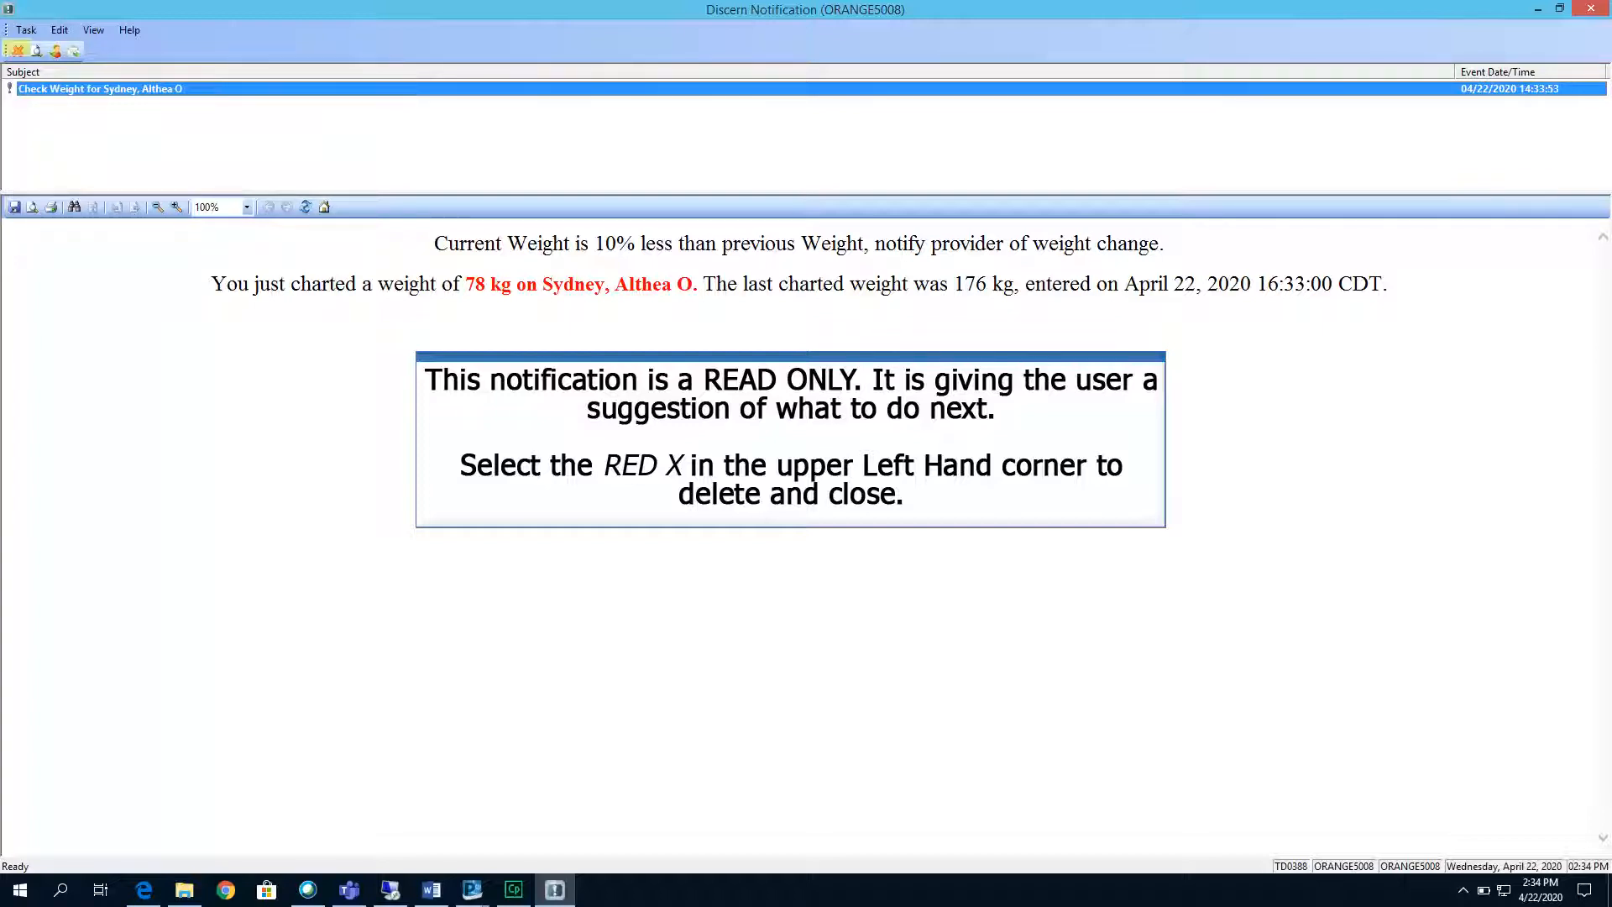
pyautogui.click(17, 51)
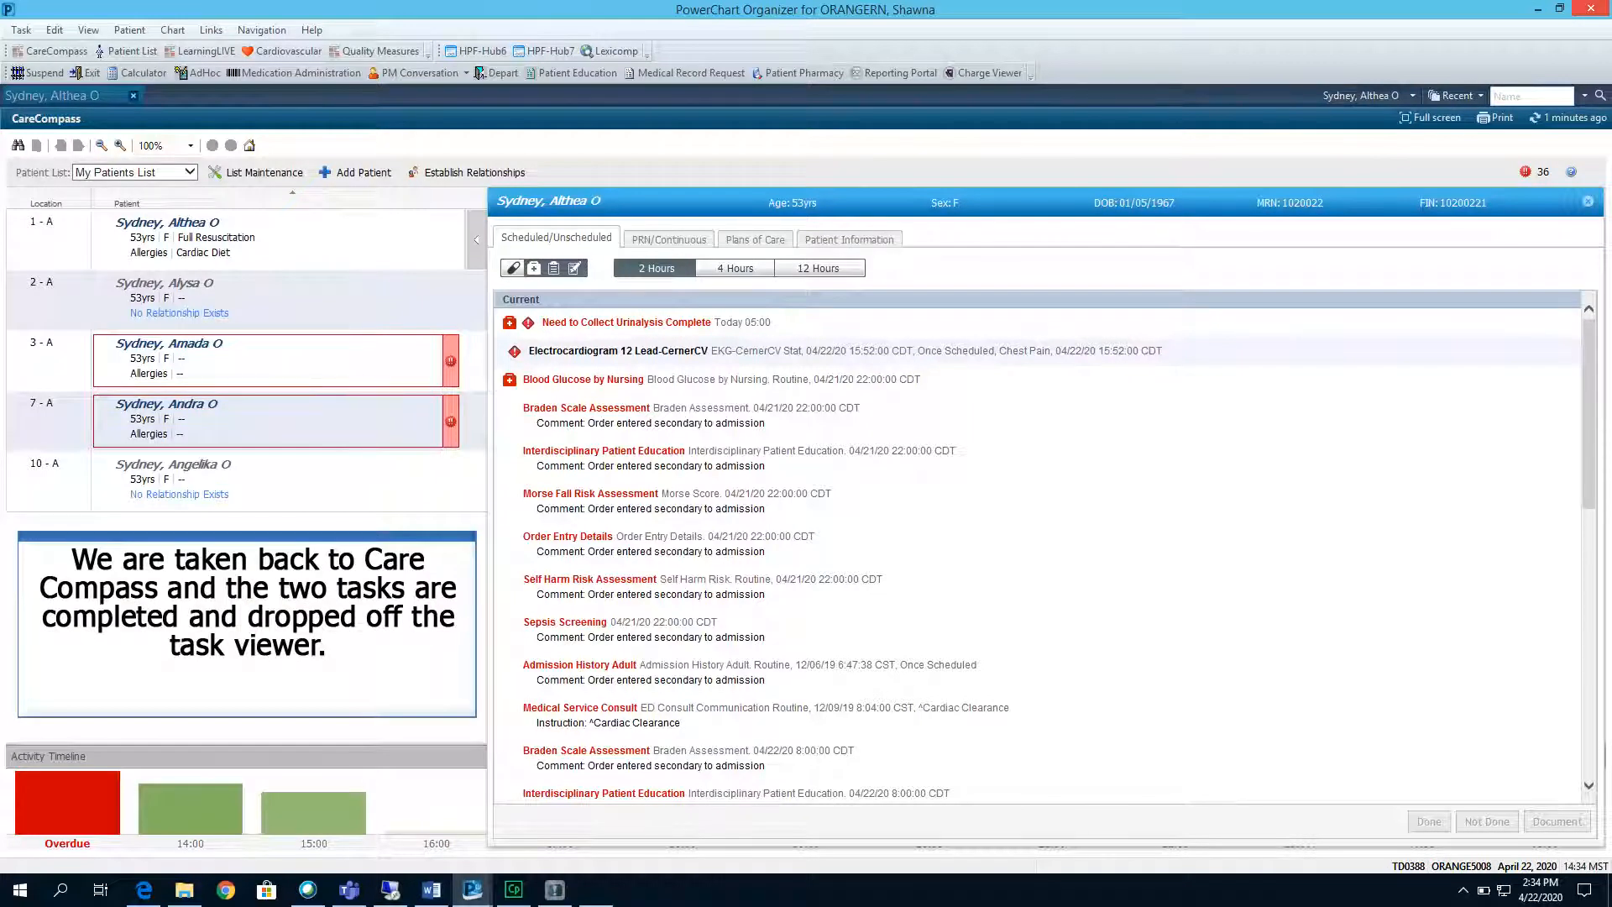
# - Document the Medical Service Consult as an in-person physician contact for Clarification of Orders and Consultation, with No orders received, and sign it
pyautogui.click(765, 714)
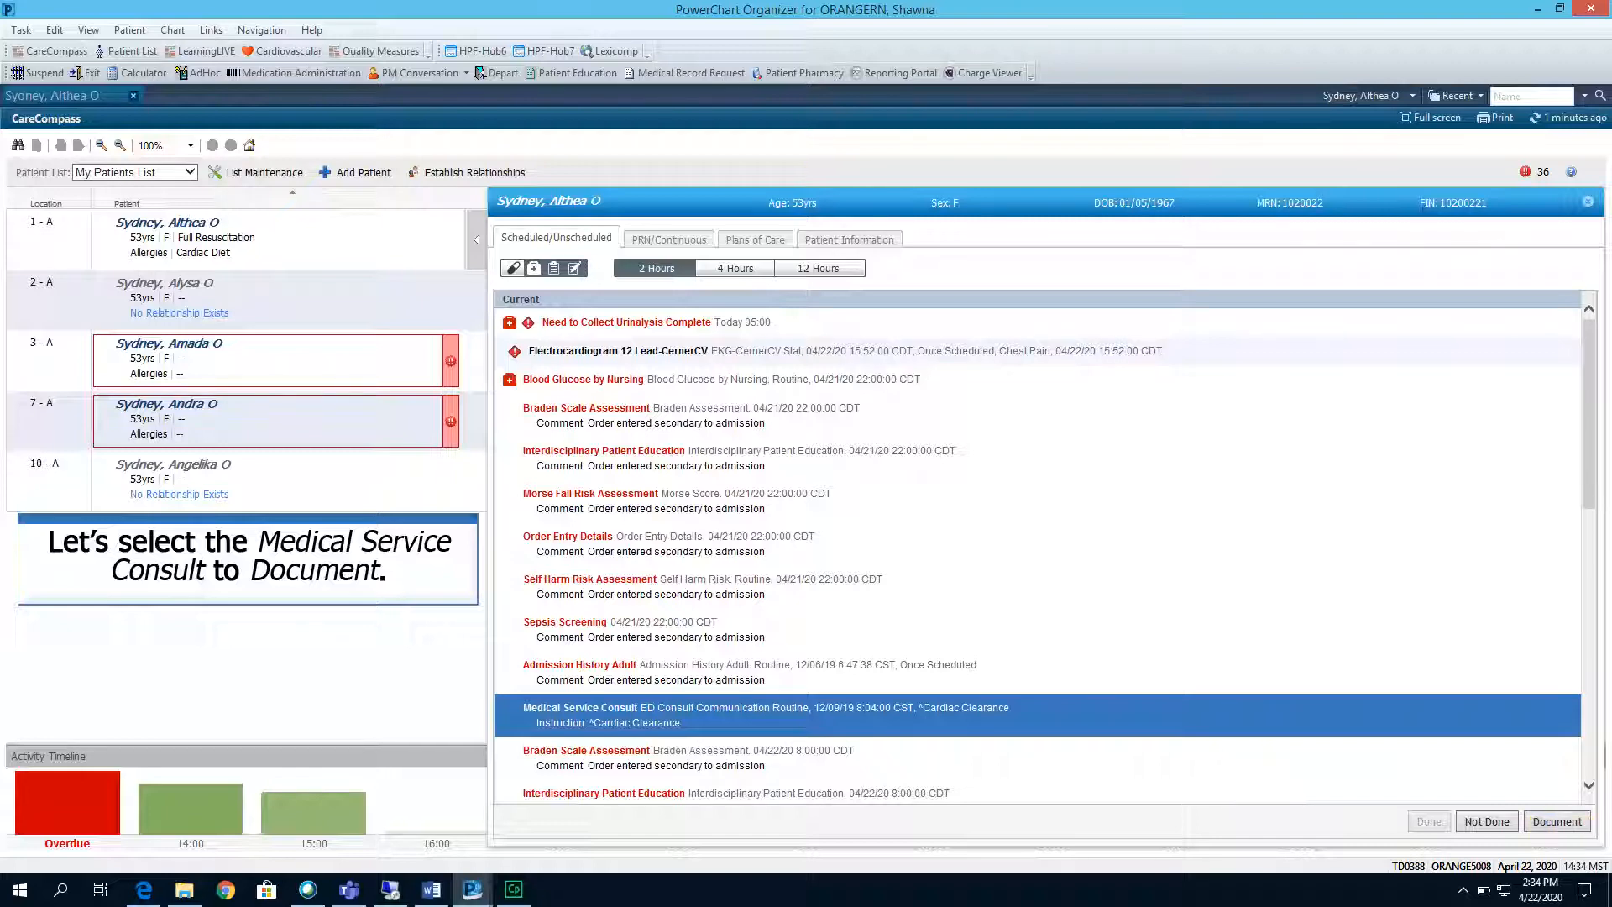
pyautogui.click(1556, 822)
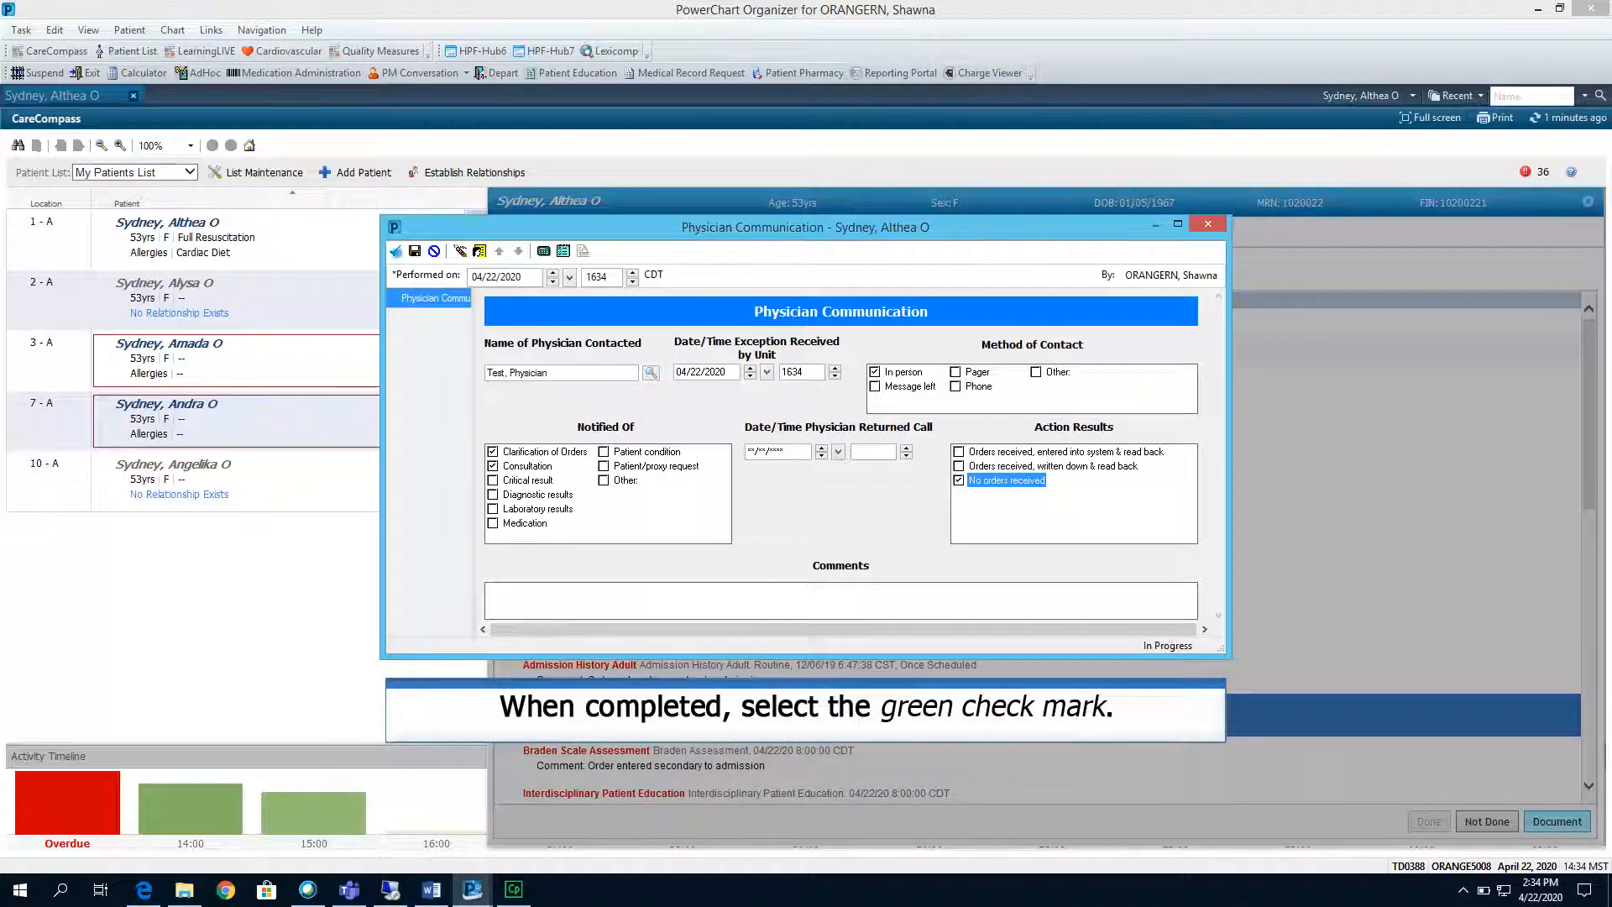
pyautogui.click(395, 250)
# - Mark the overdue Ambulate task of 04/22/20 9:00 as not done with the reason Other: Code, and sign it
pyautogui.scroll(-3, 636, 779)
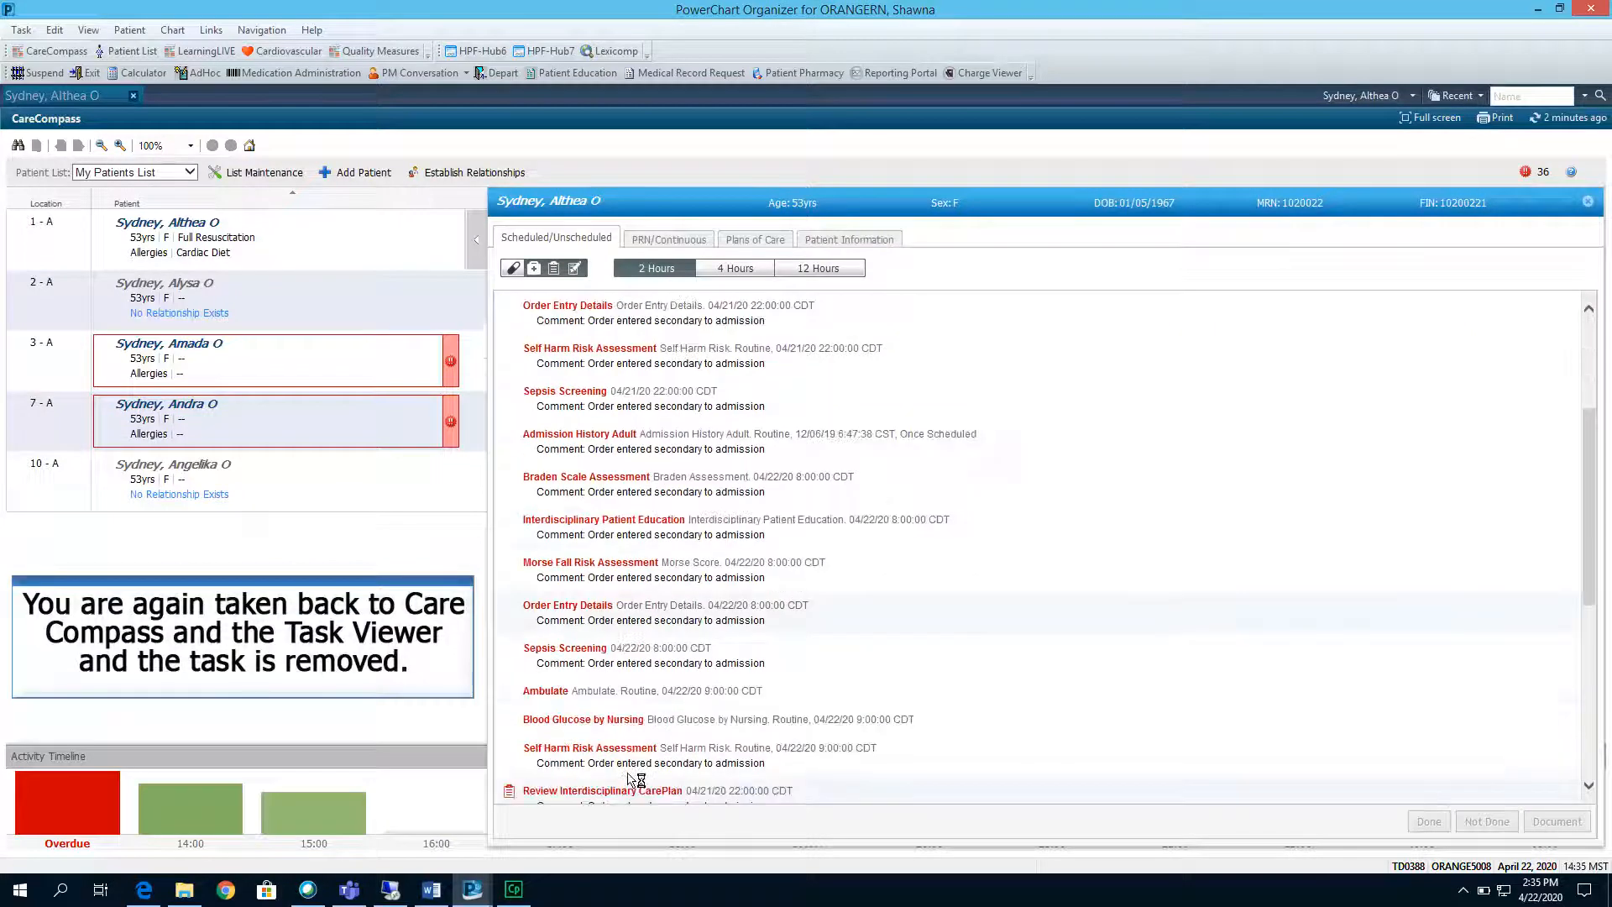
pyautogui.click(577, 687)
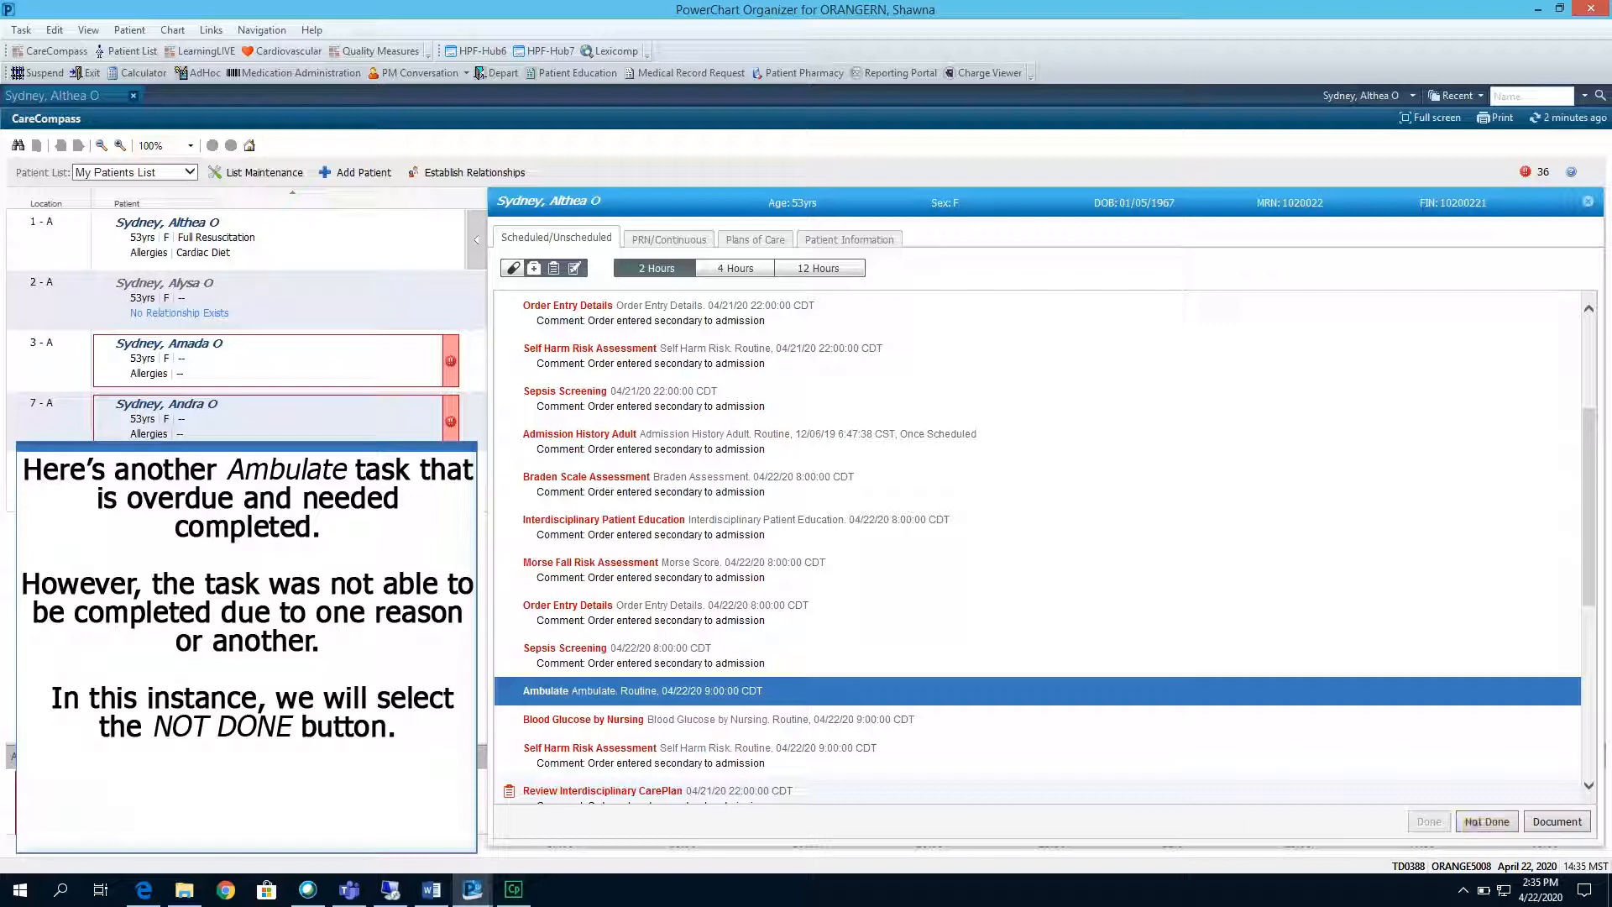
pyautogui.click(1486, 822)
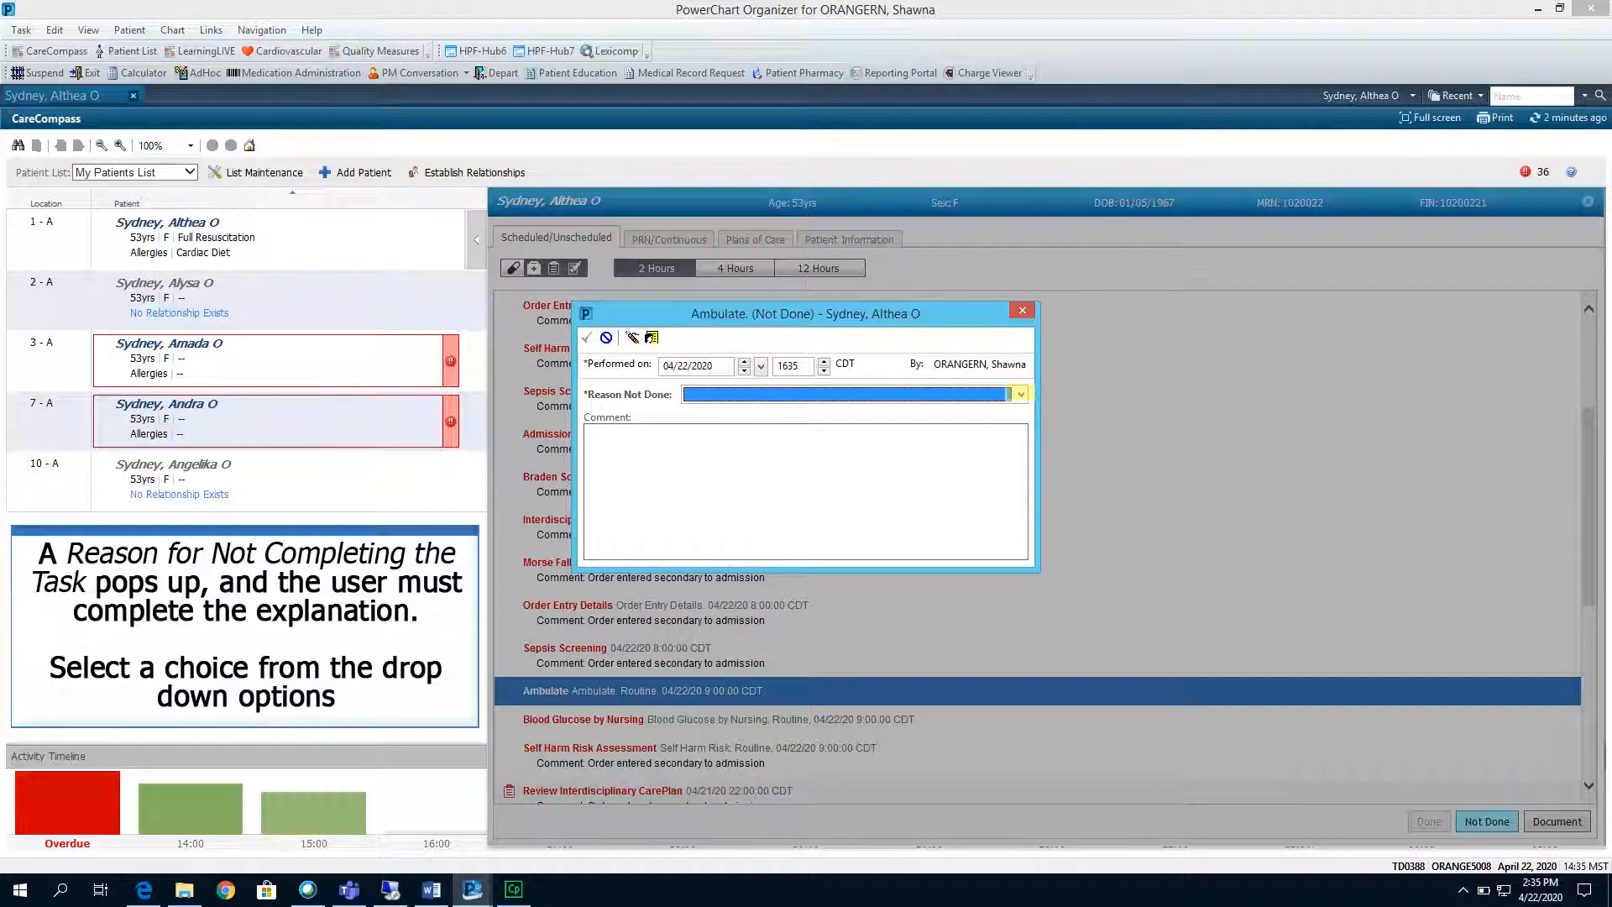
pyautogui.click(1016, 394)
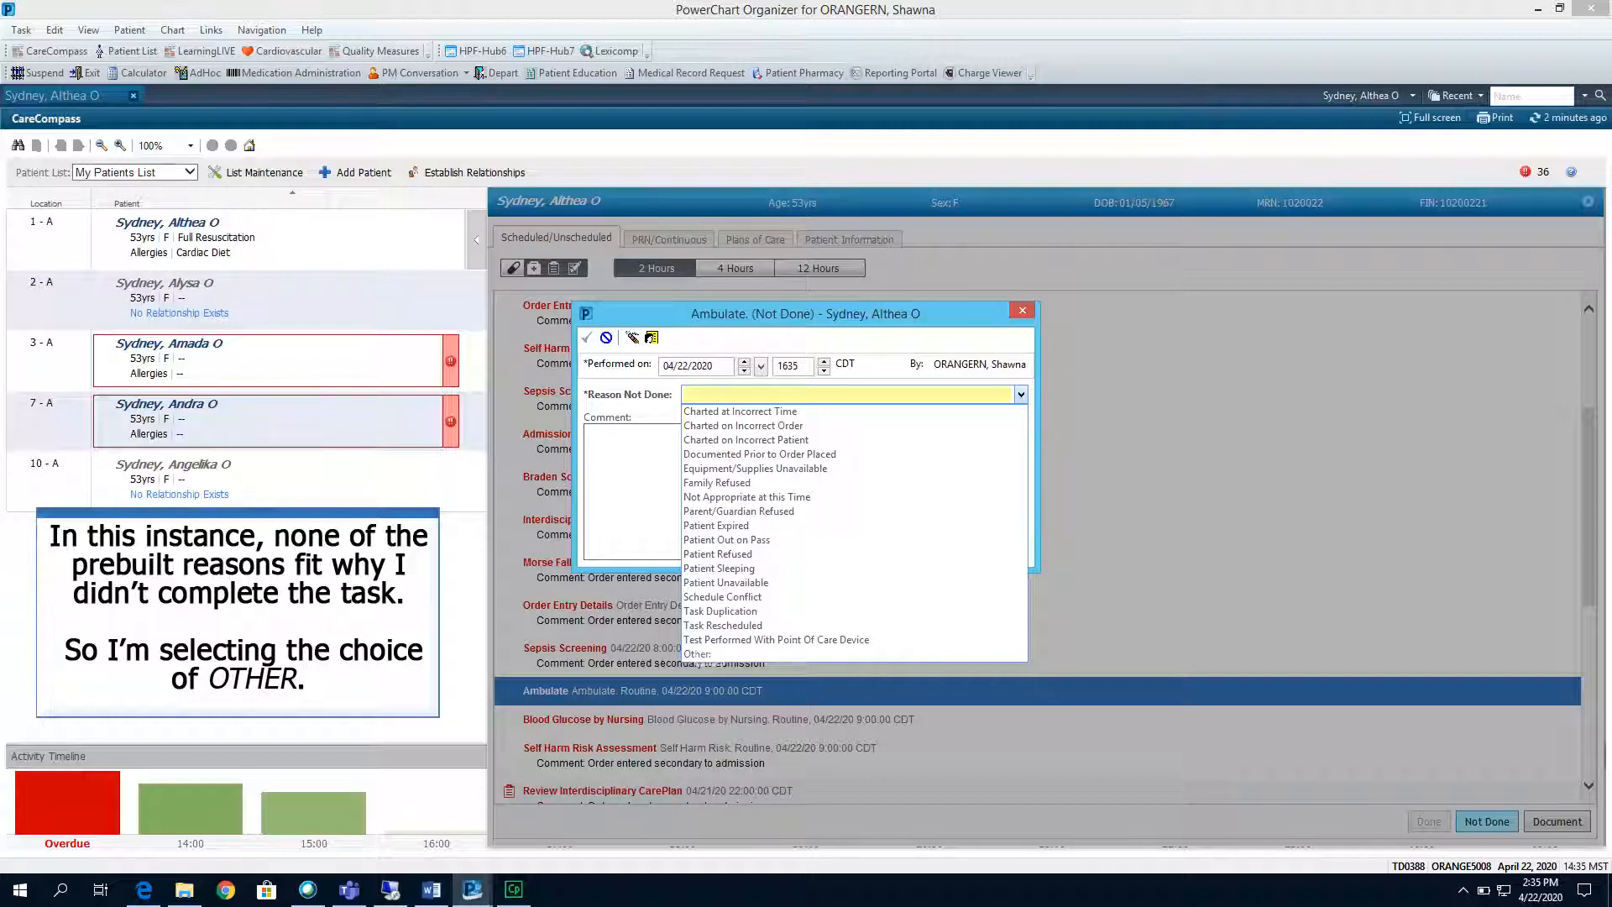
pyautogui.click(696, 654)
pyautogui.write('Code')
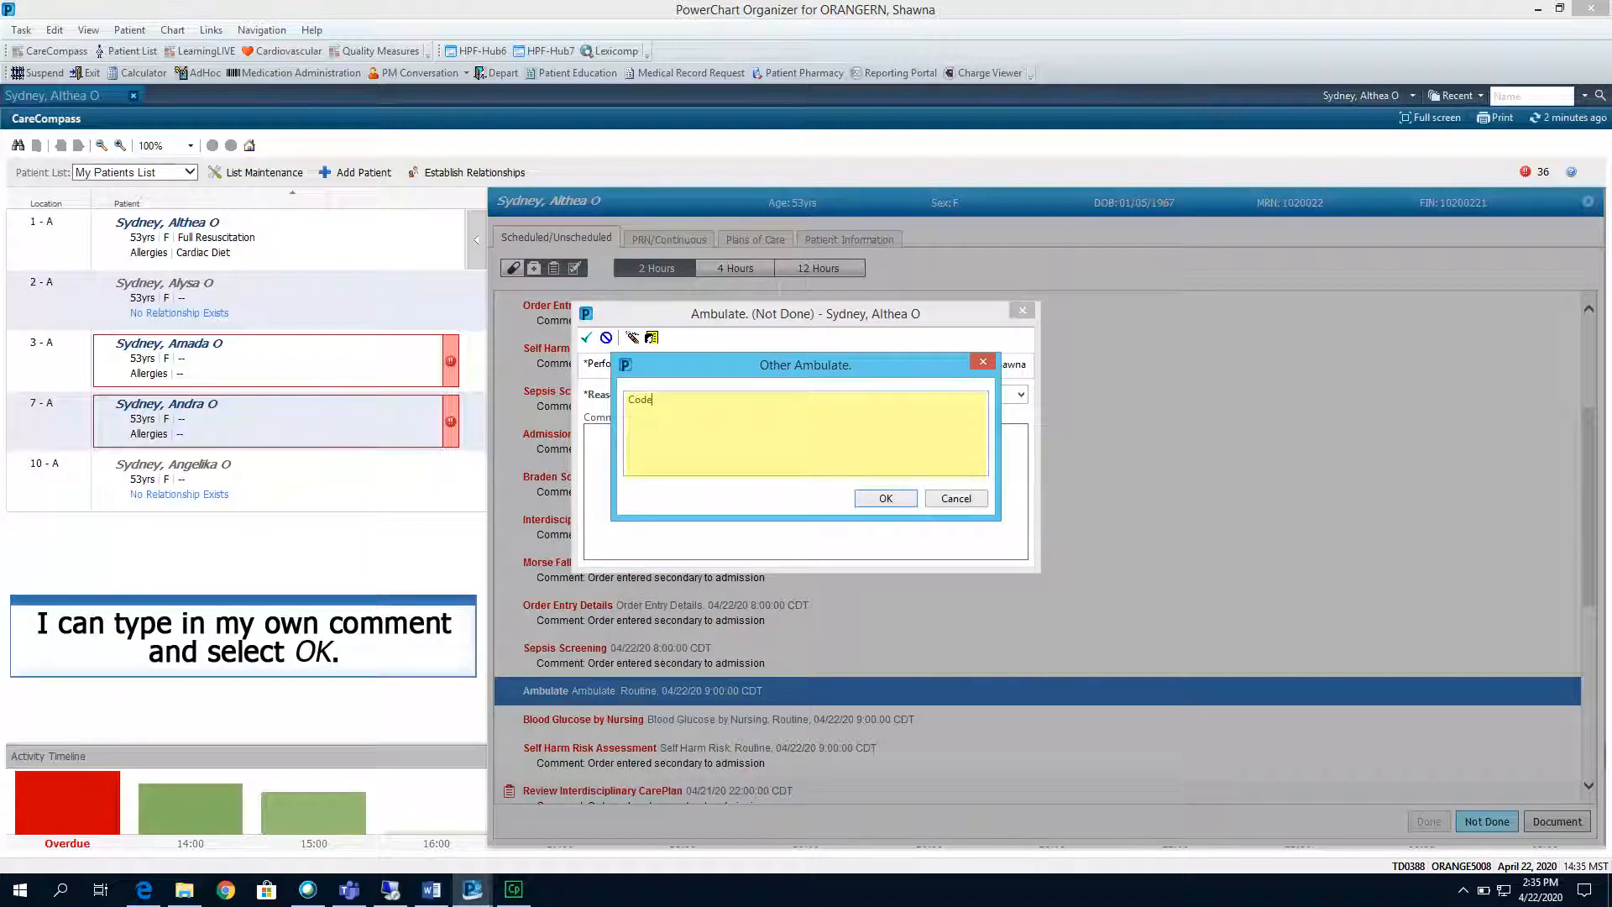
pyautogui.click(892, 499)
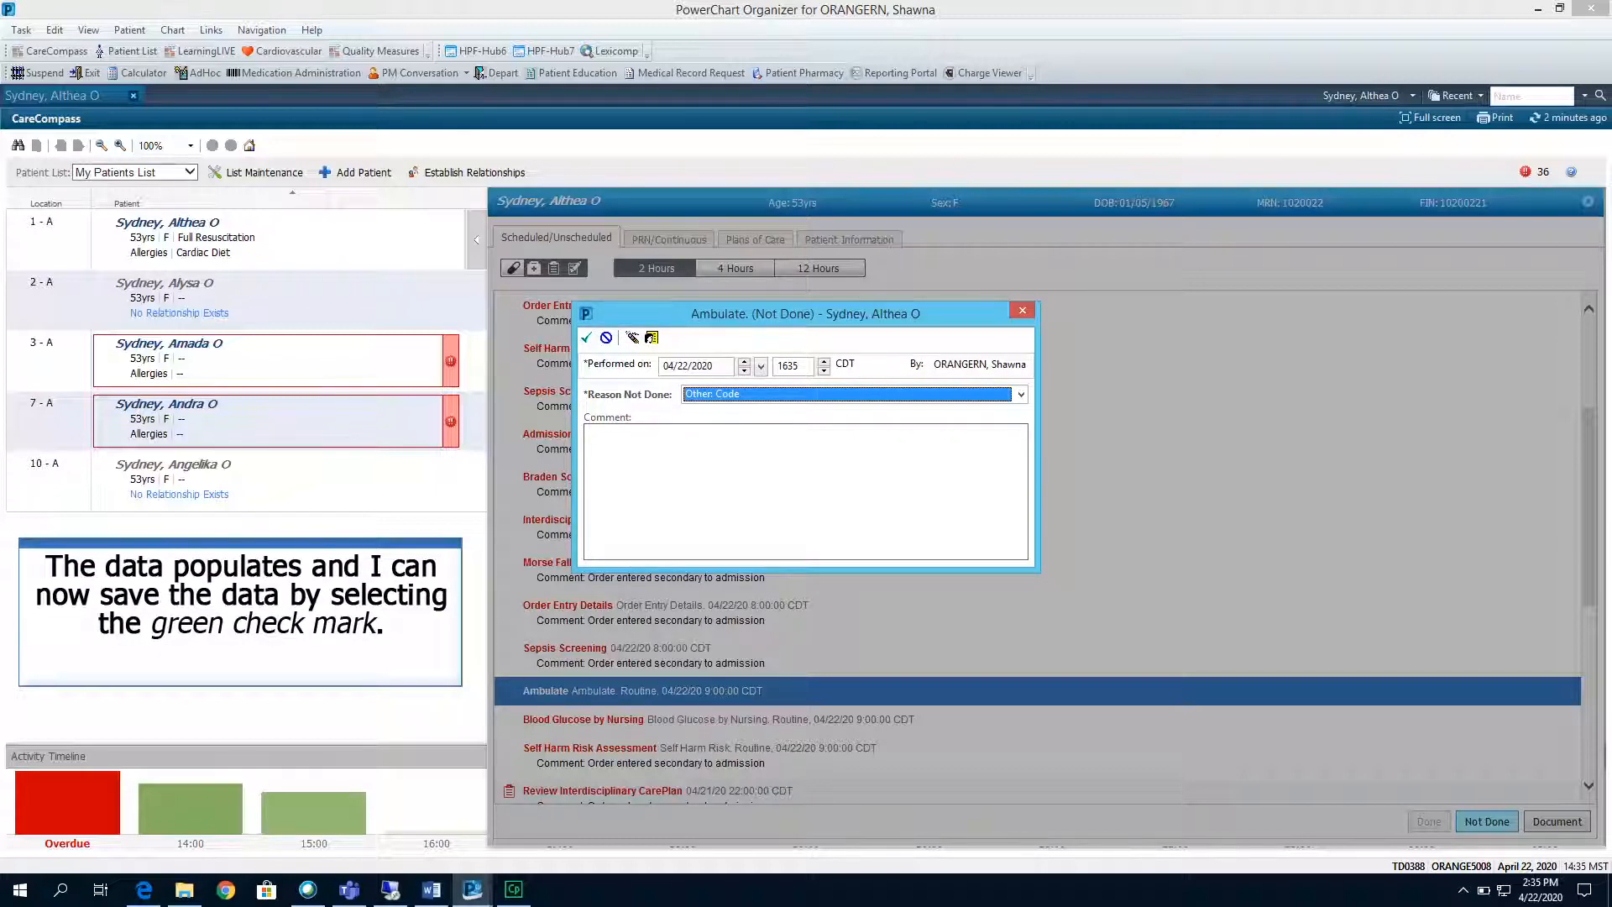
pyautogui.click(585, 337)
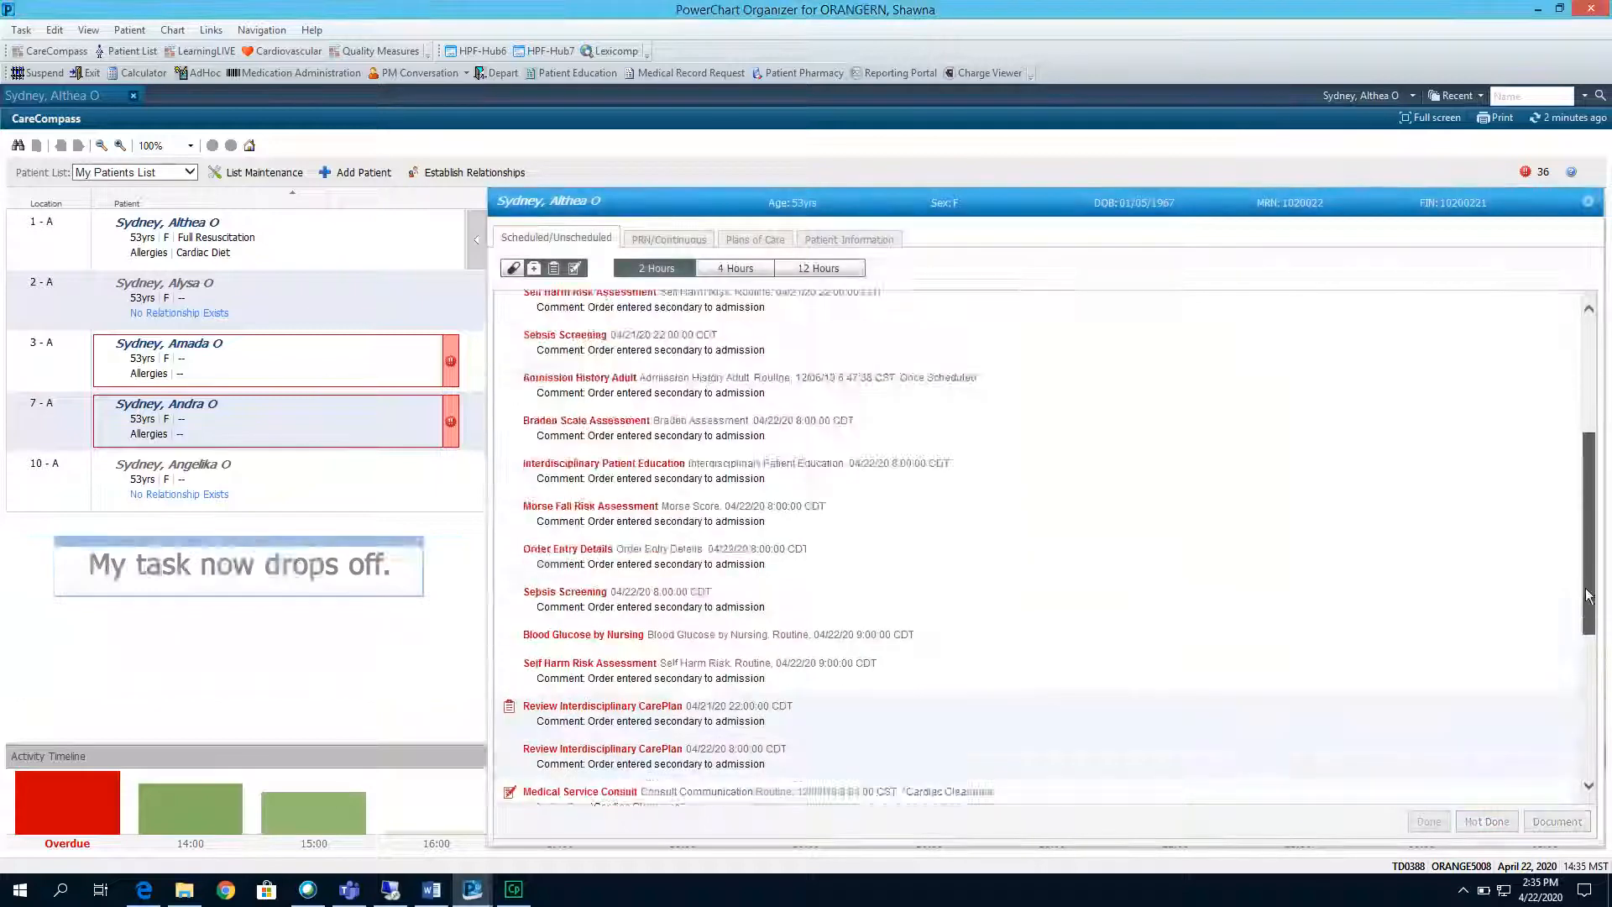
# - Review the remaining scheduled tasks and open the PRN Notify Physician/Provider task for documentation
pyautogui.moveTo(1586, 594); pyautogui.dragTo(1583, 736)
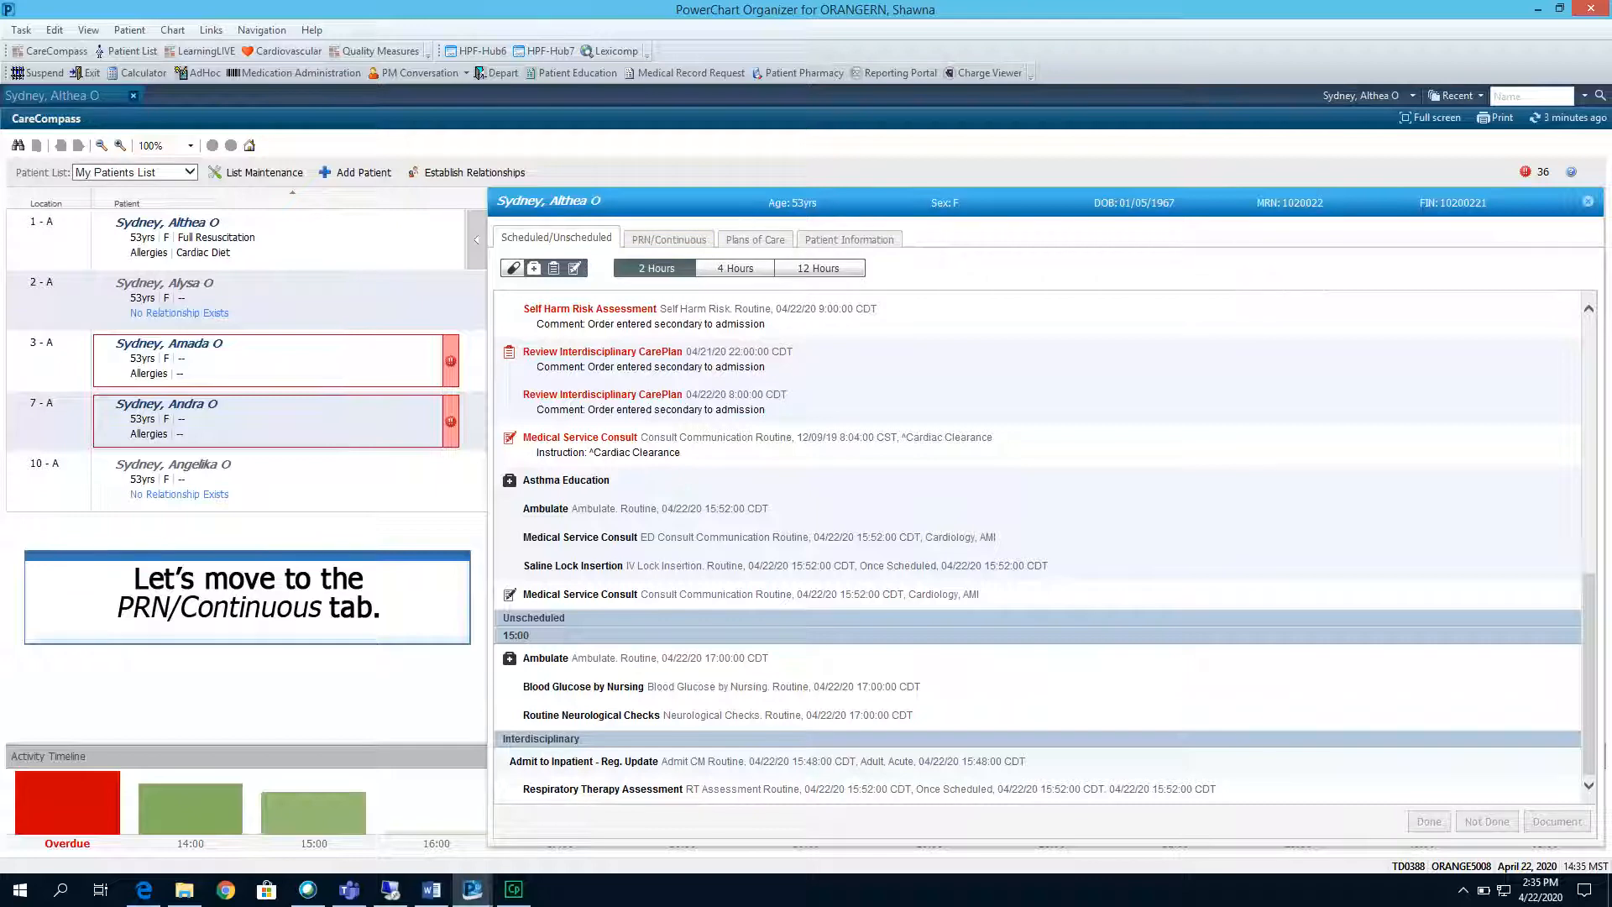
pyautogui.click(682, 236)
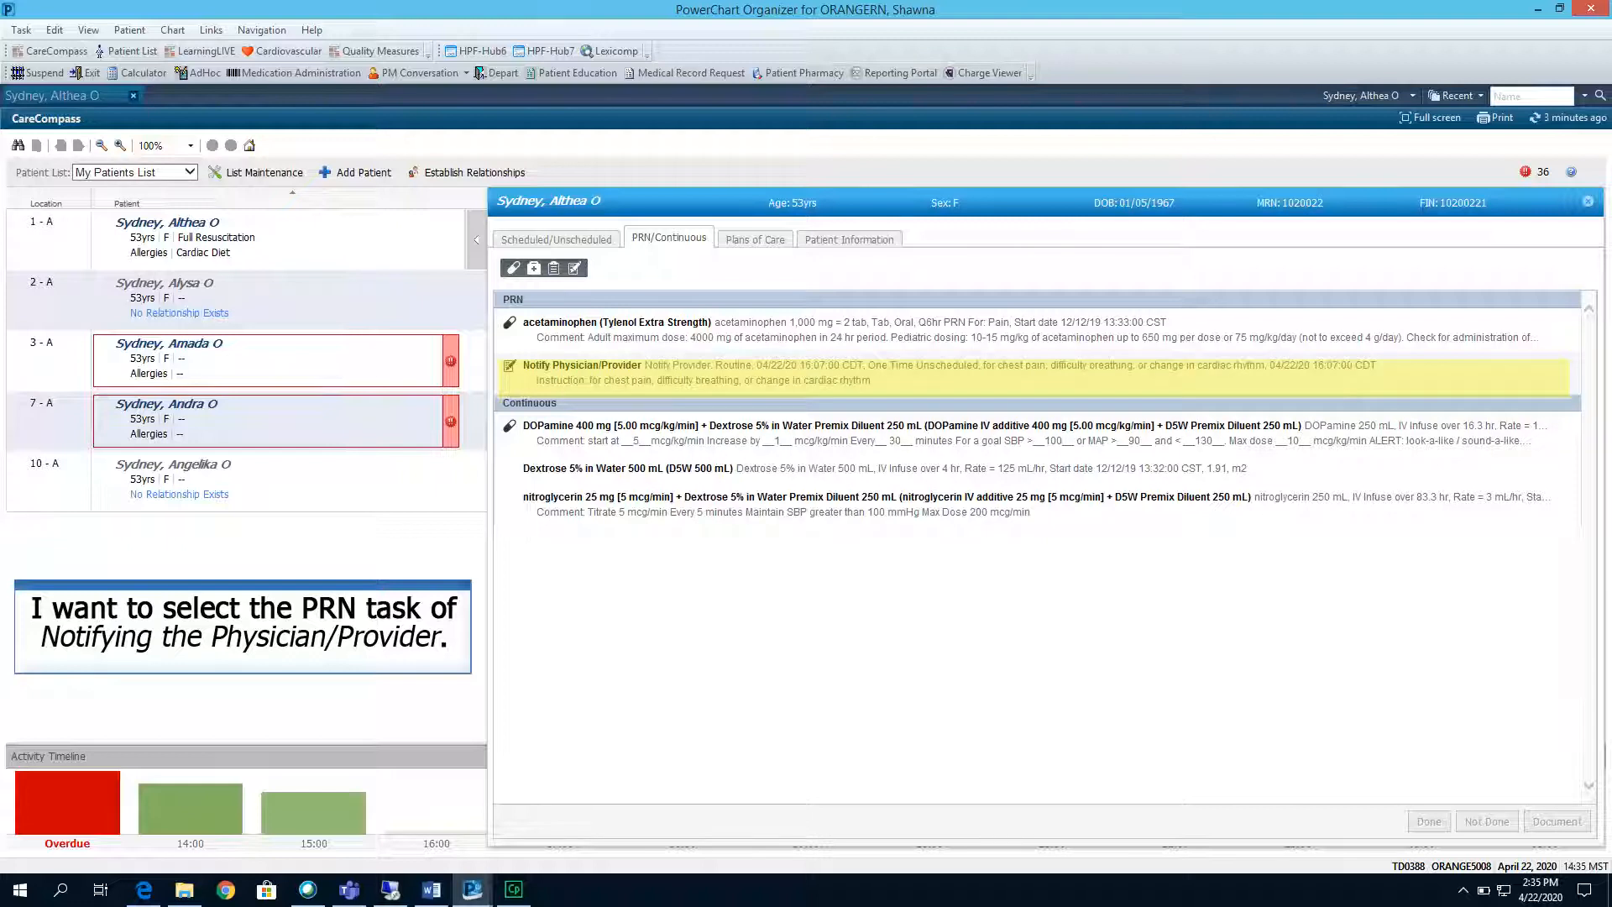
pyautogui.click(593, 365)
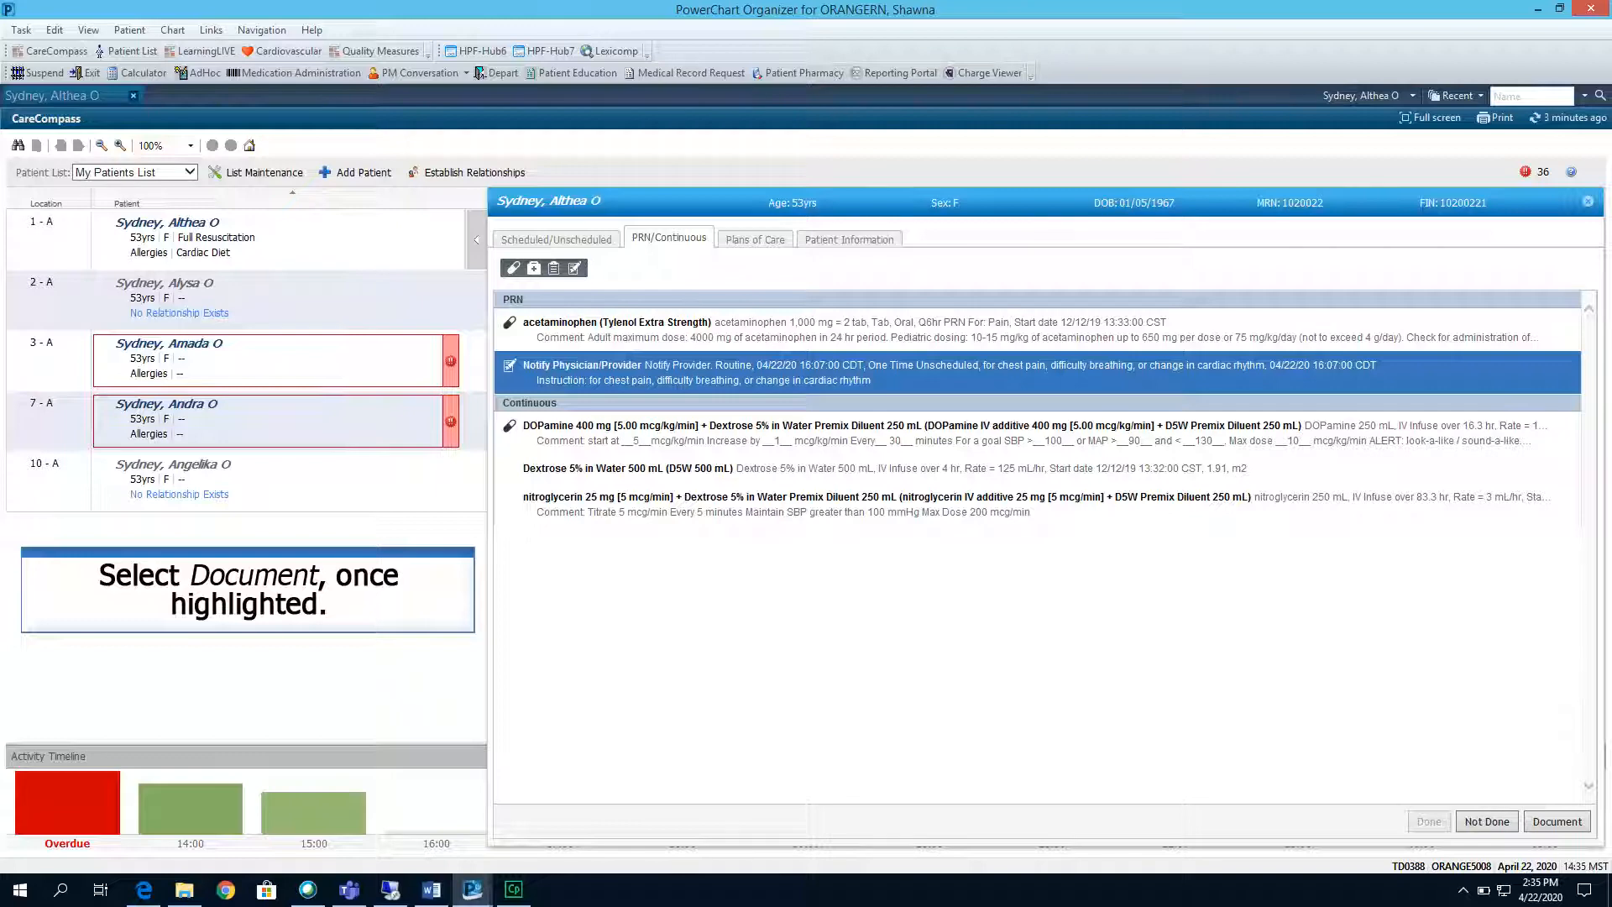
pyautogui.click(1554, 821)
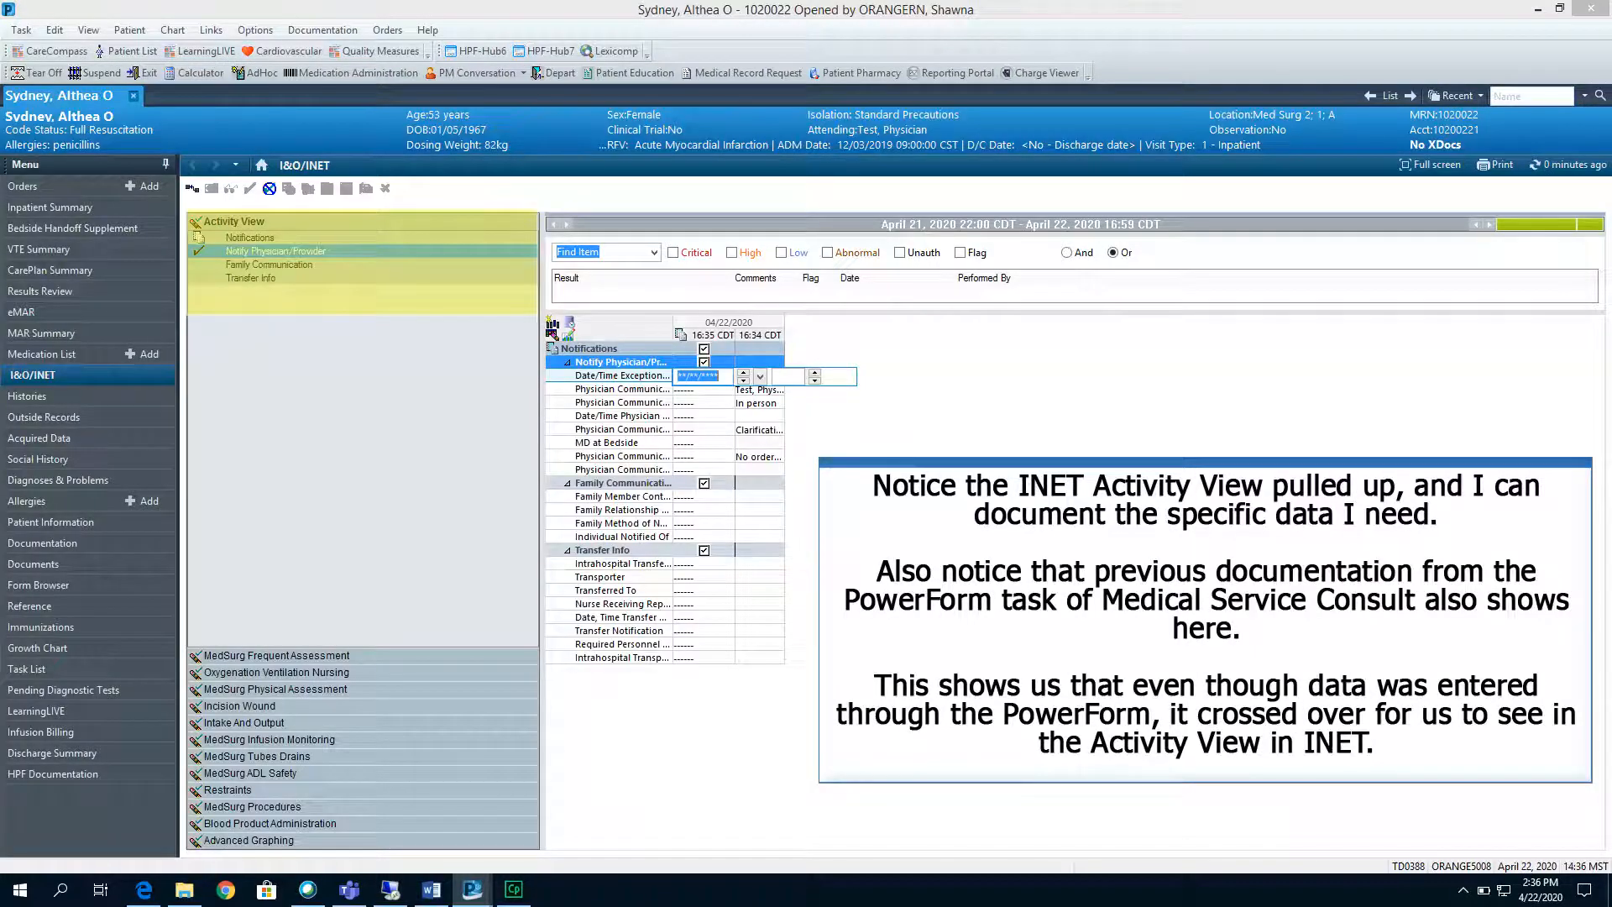